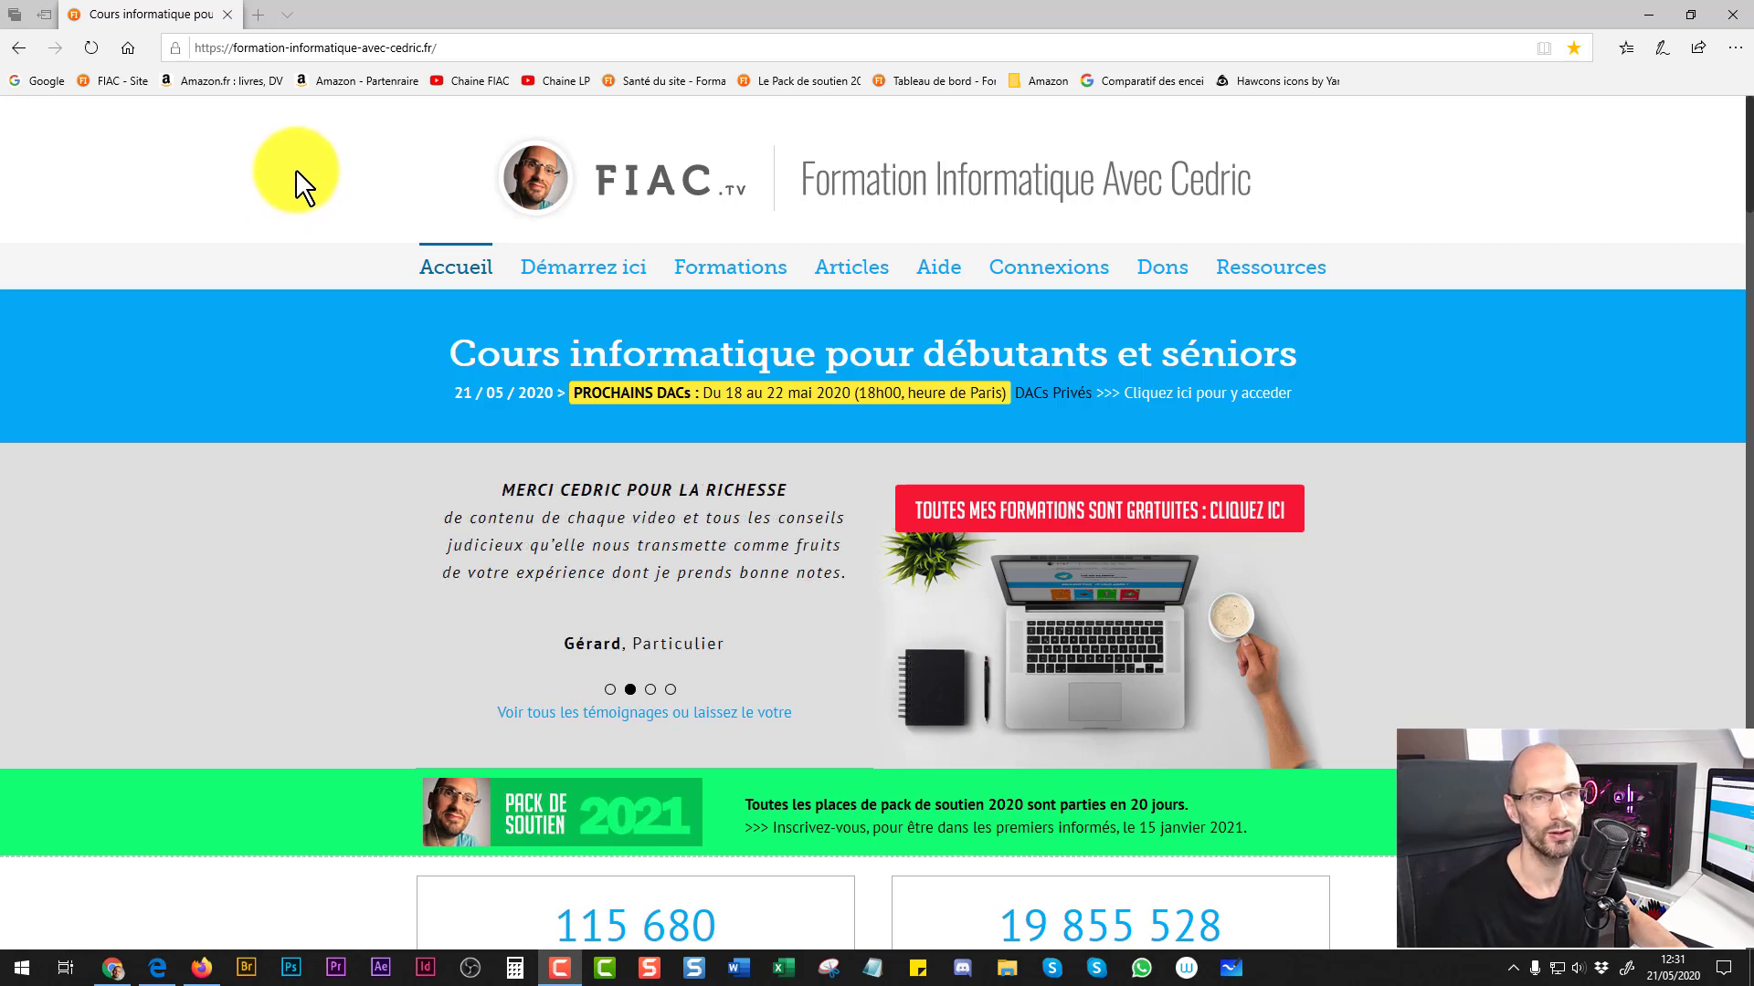
Step: Open Google Contacts from the Google home page in a new browser tab
{"action": "left_click", "coordinate": [261, 15]}
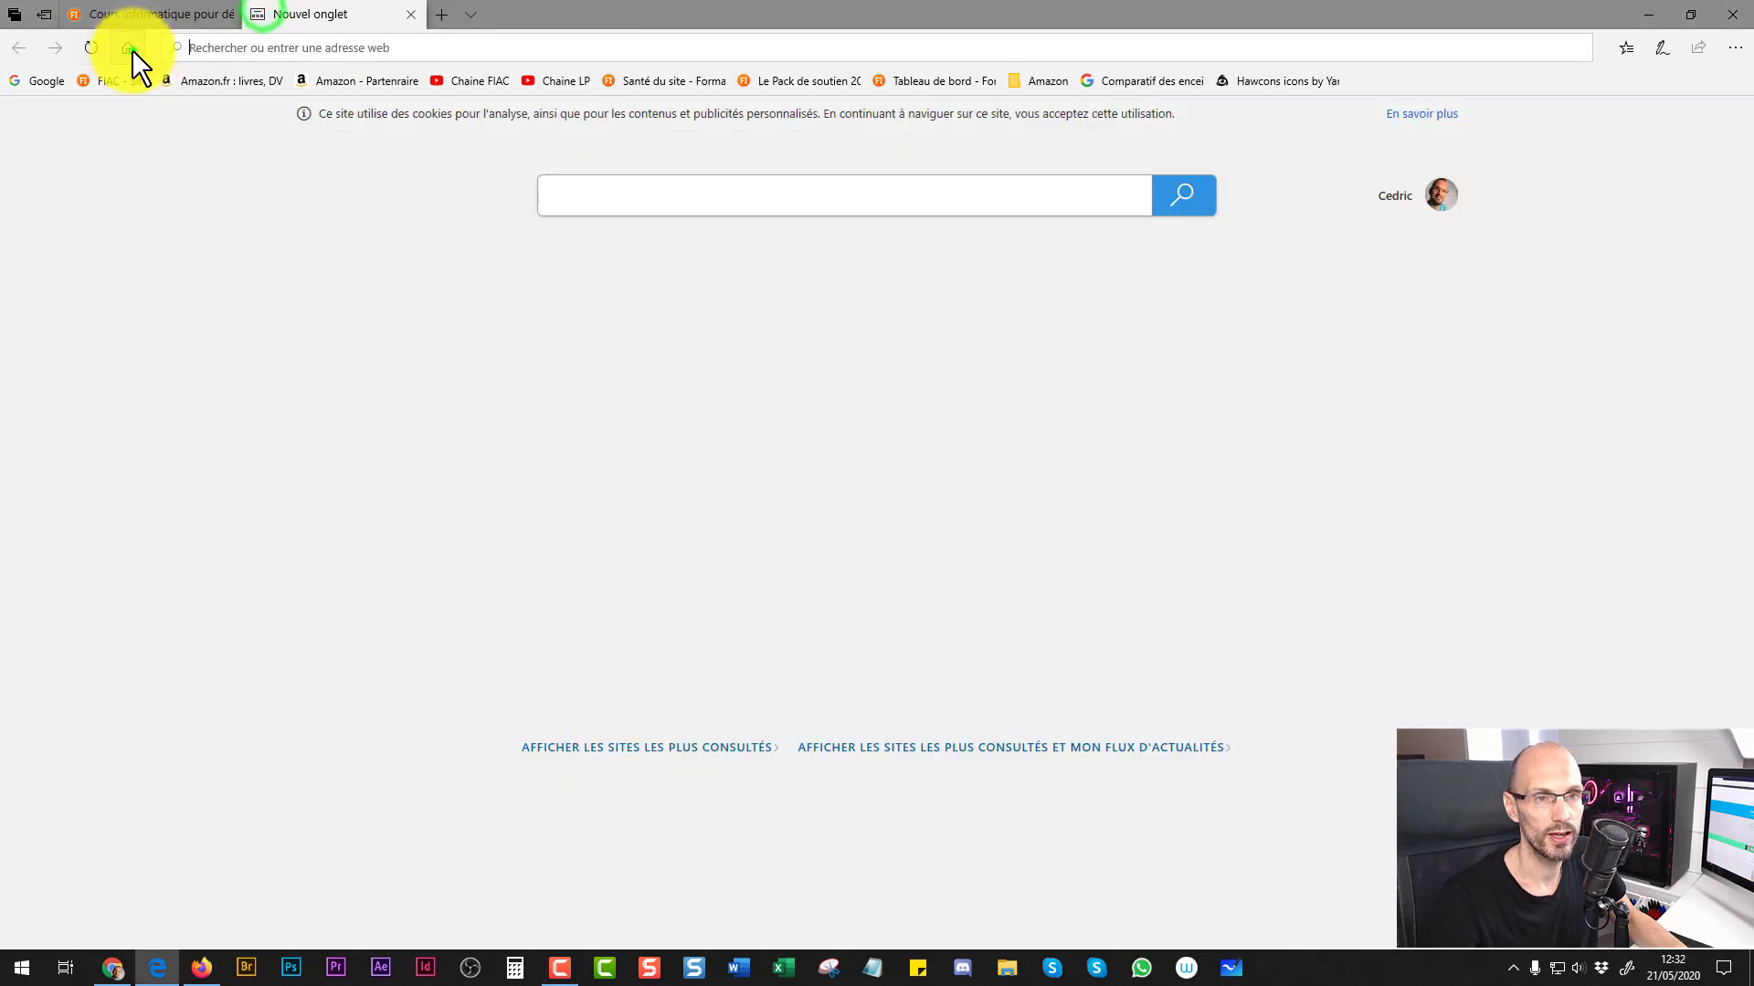
{"action": "left_click", "coordinate": [132, 47]}
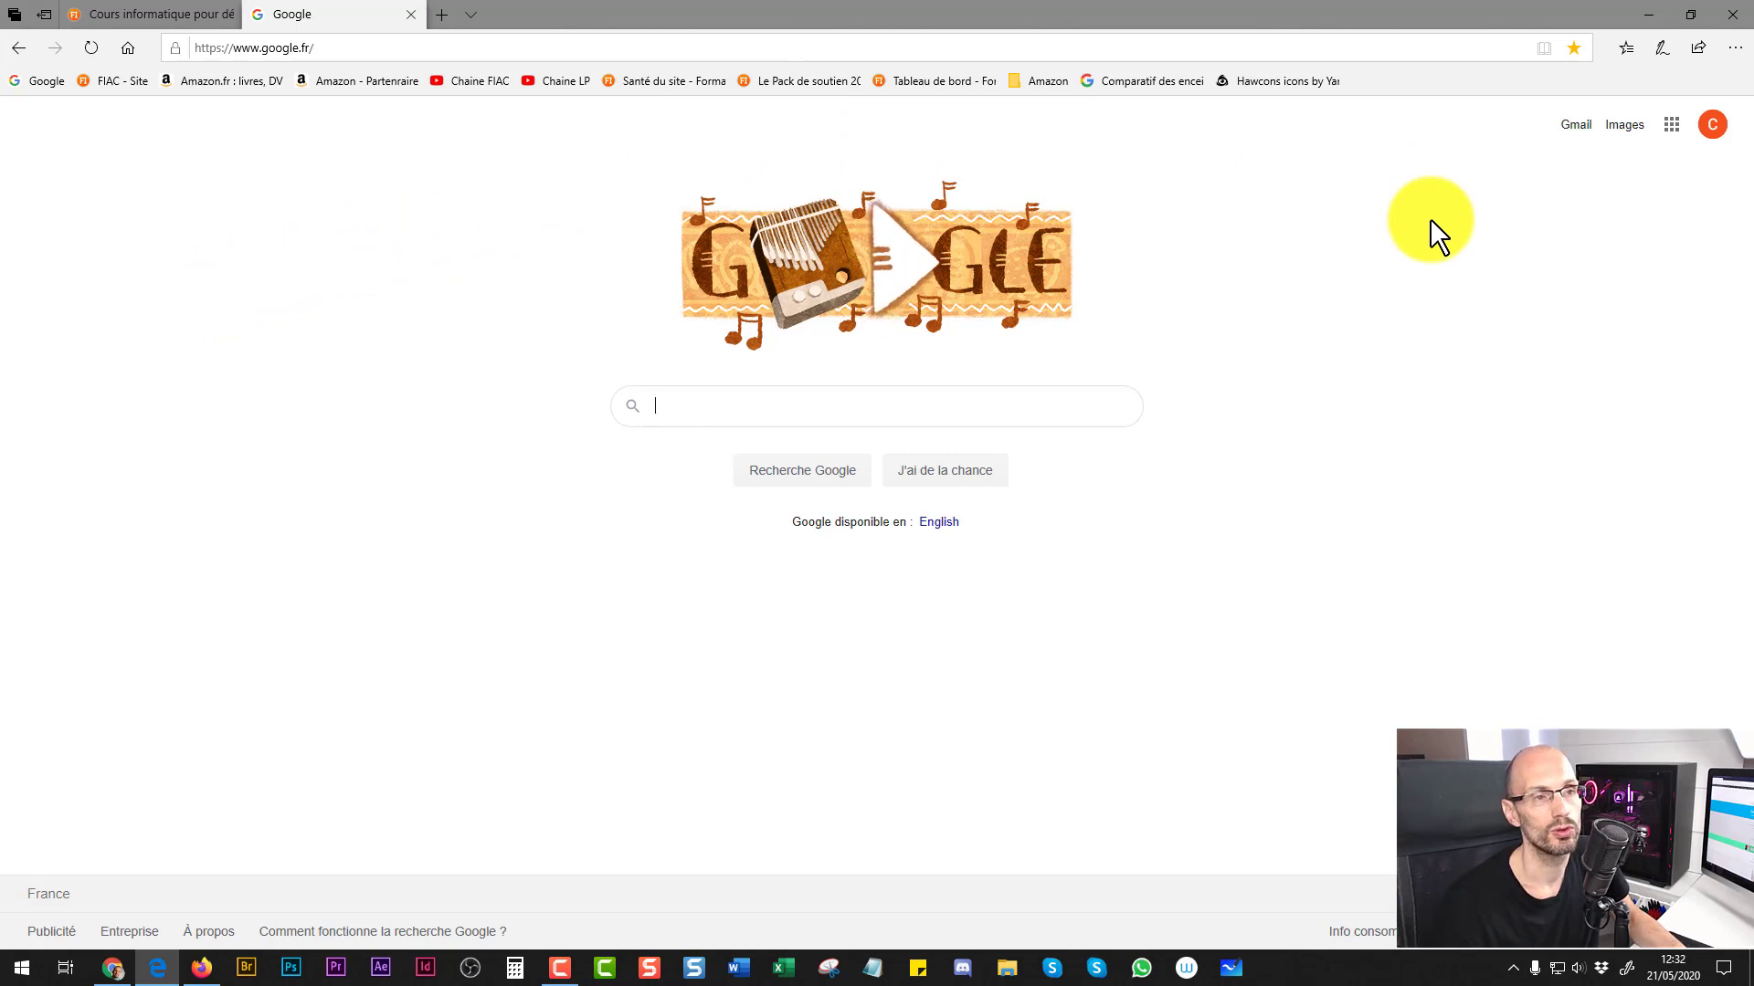
{"action": "left_click", "coordinate": [1713, 128]}
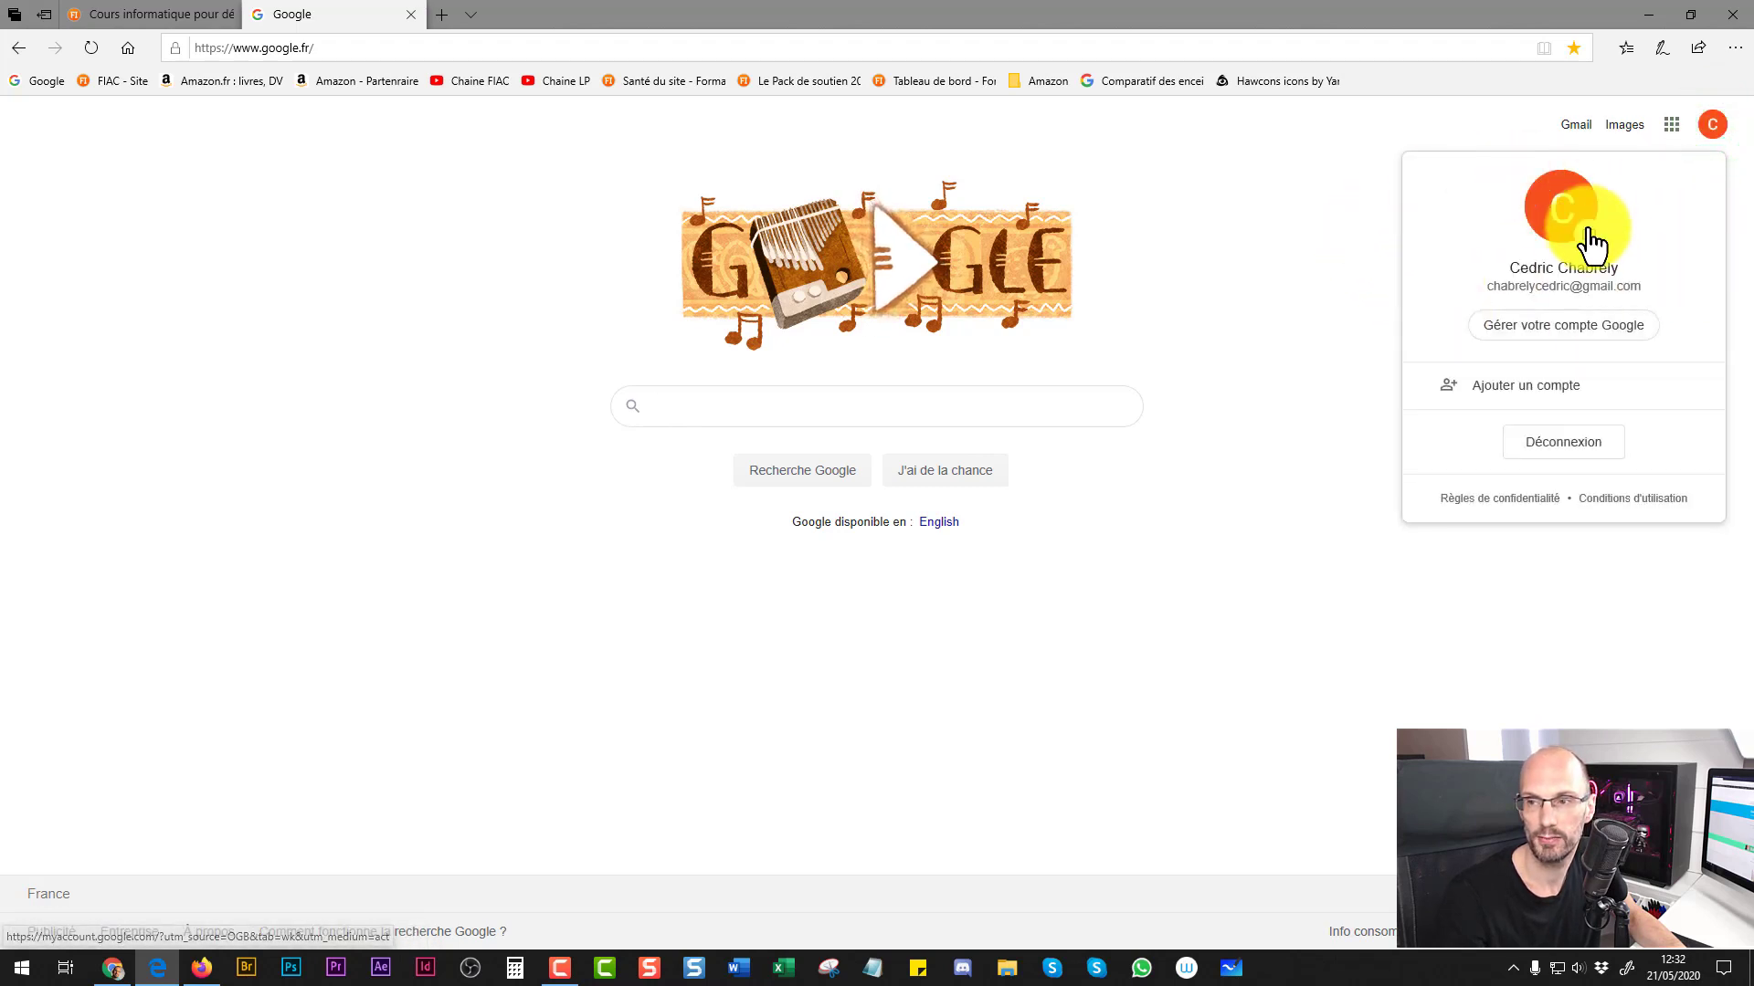
{"action": "left_click", "coordinate": [1323, 232]}
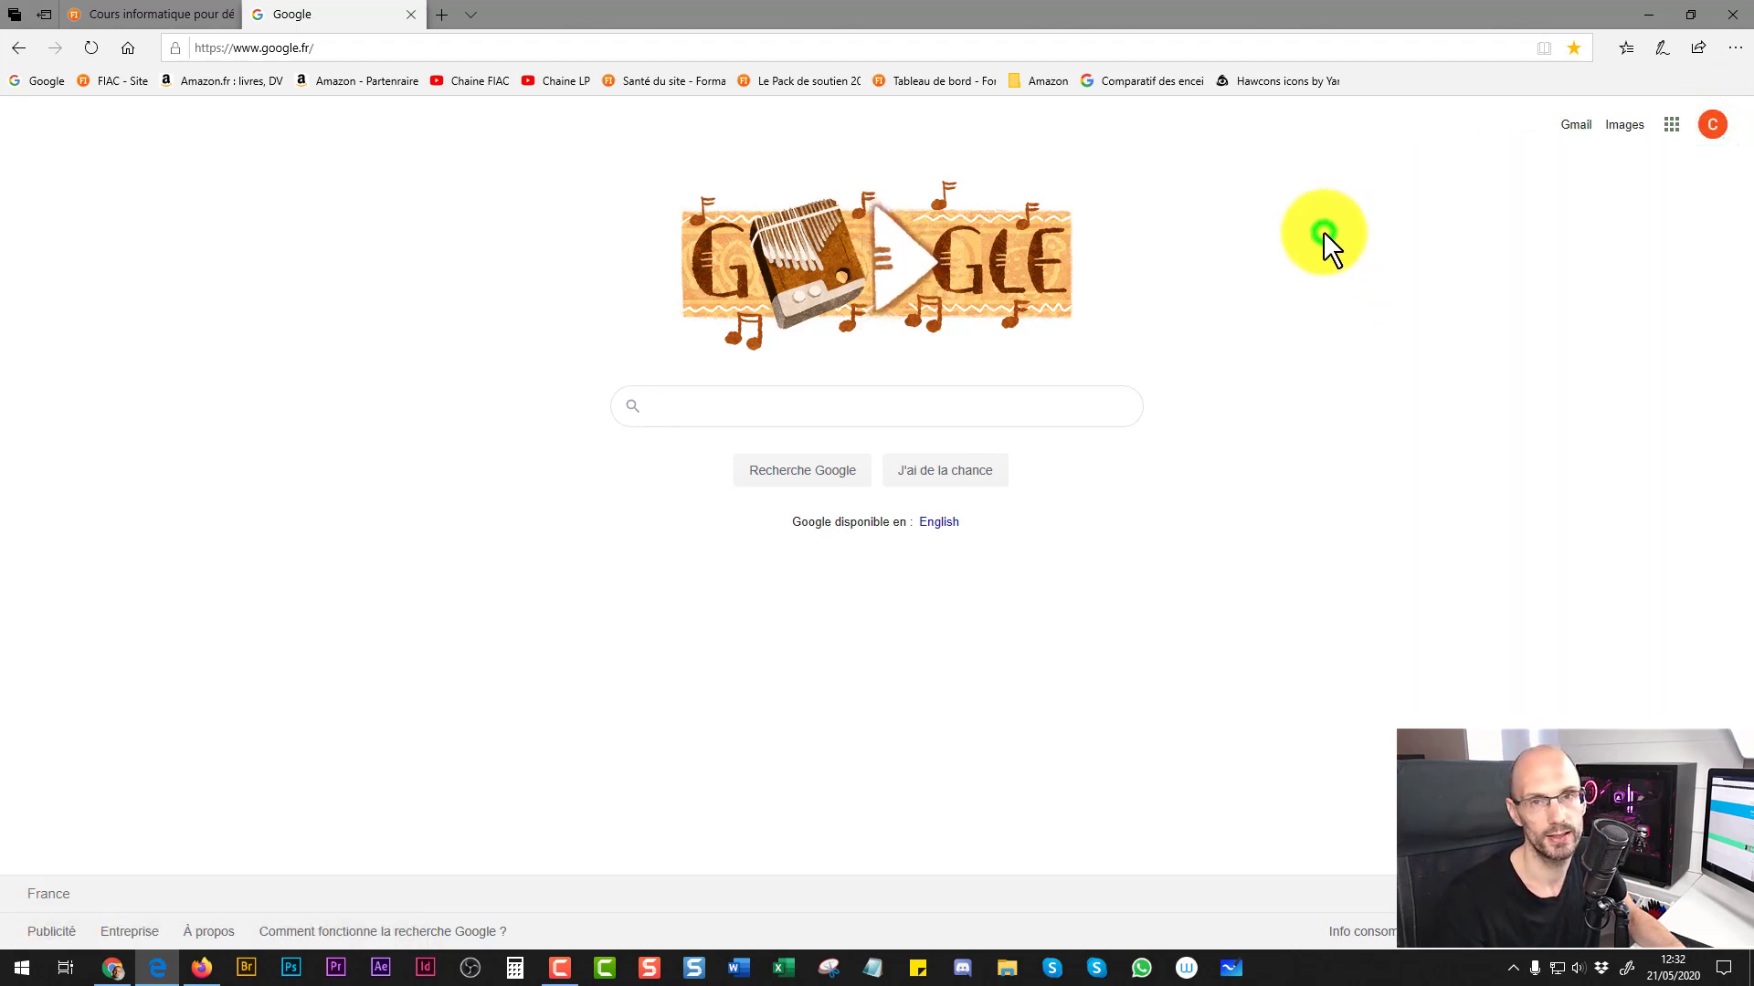
{"action": "left_click", "coordinate": [1671, 125]}
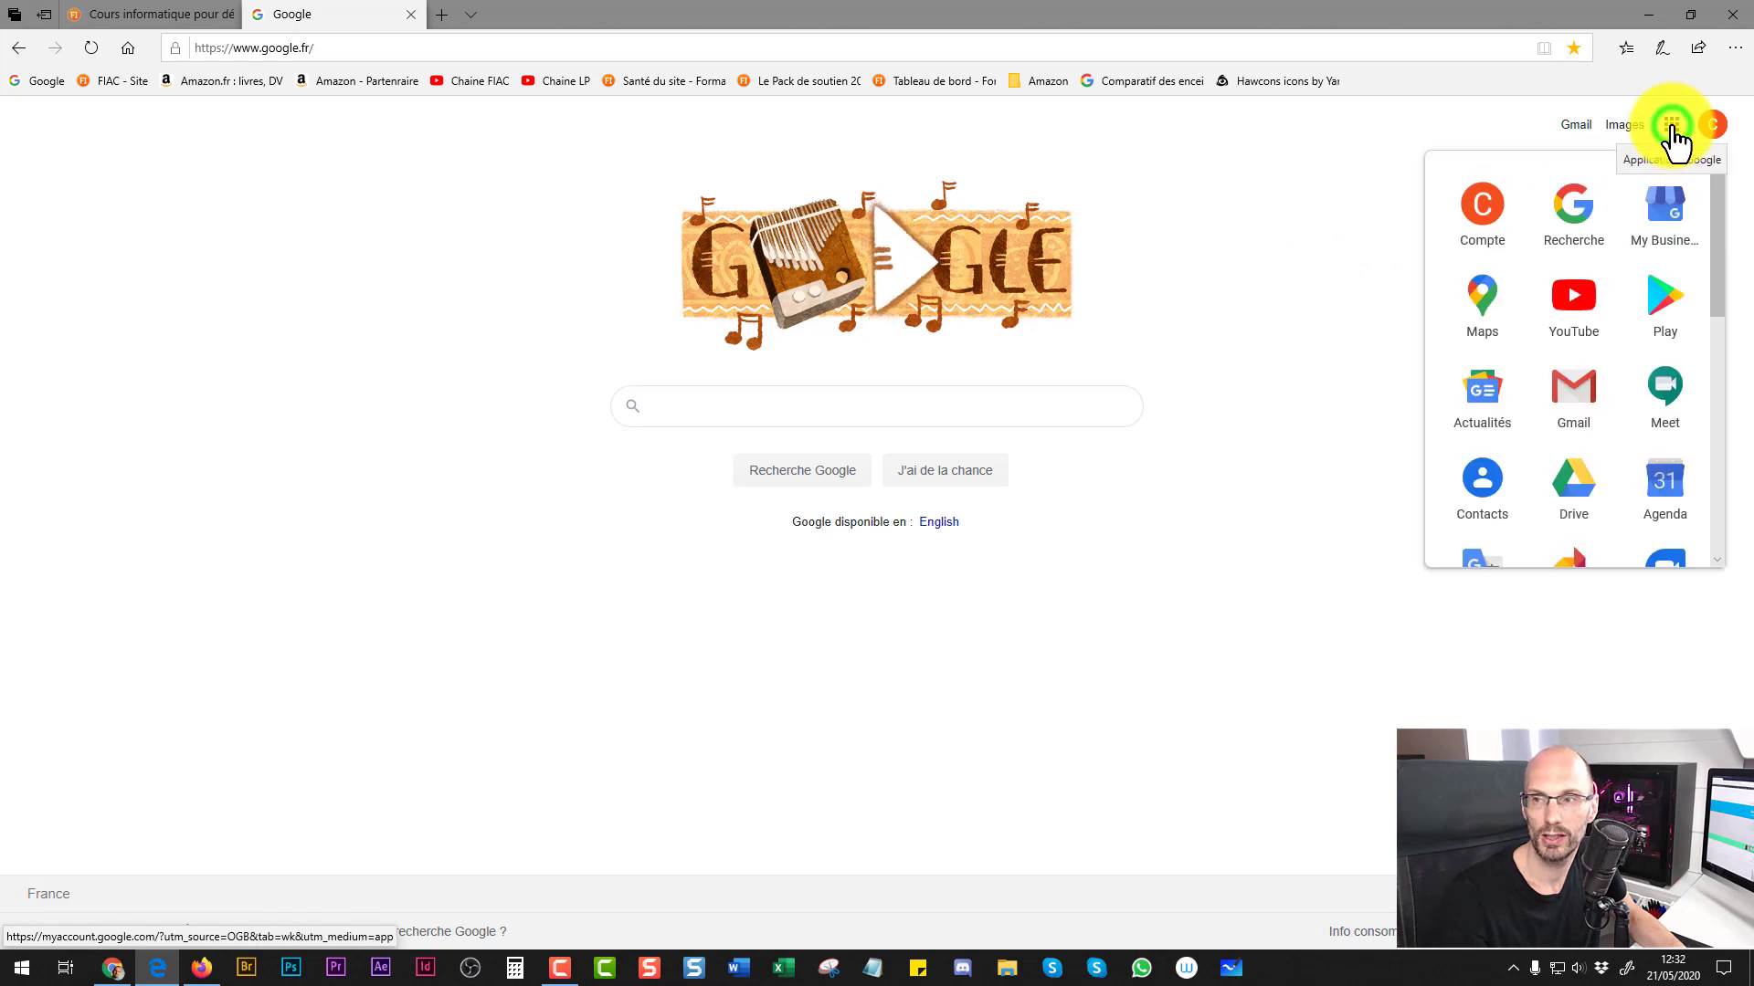
{"action": "left_click", "coordinate": [1482, 484]}
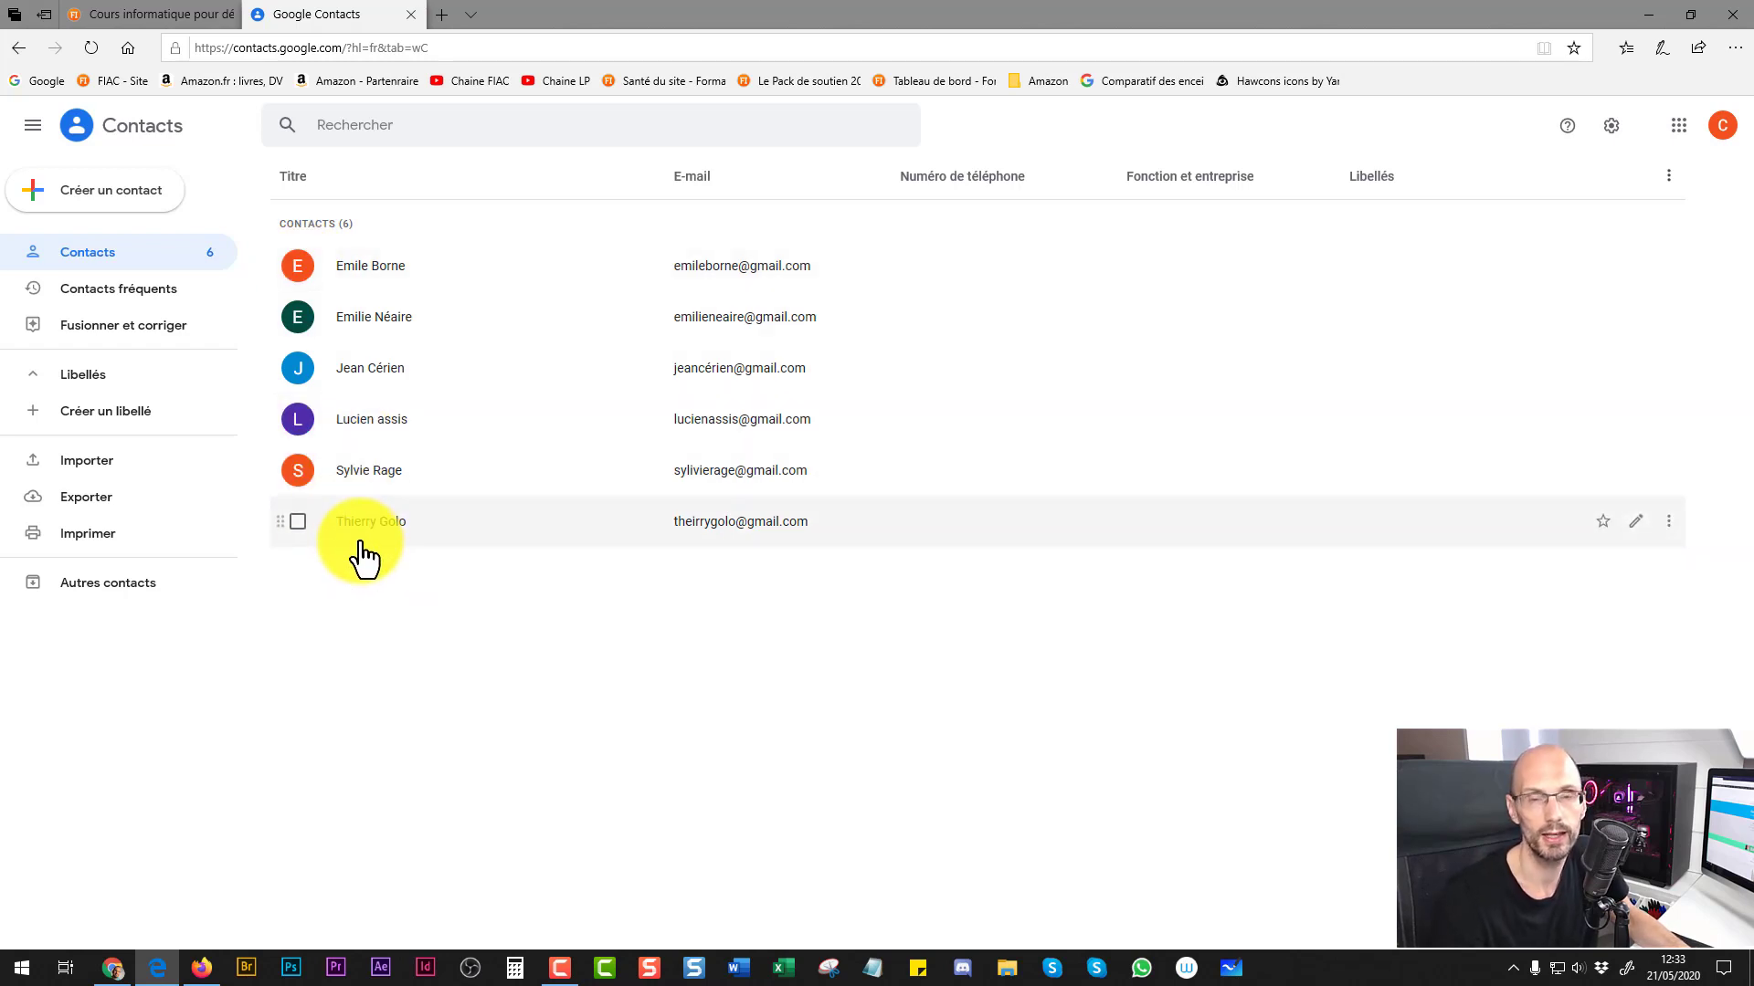
Step: Create a label named Professionnel and assign it to the first three contacts in the list
{"action": "left_click", "coordinate": [298, 265]}
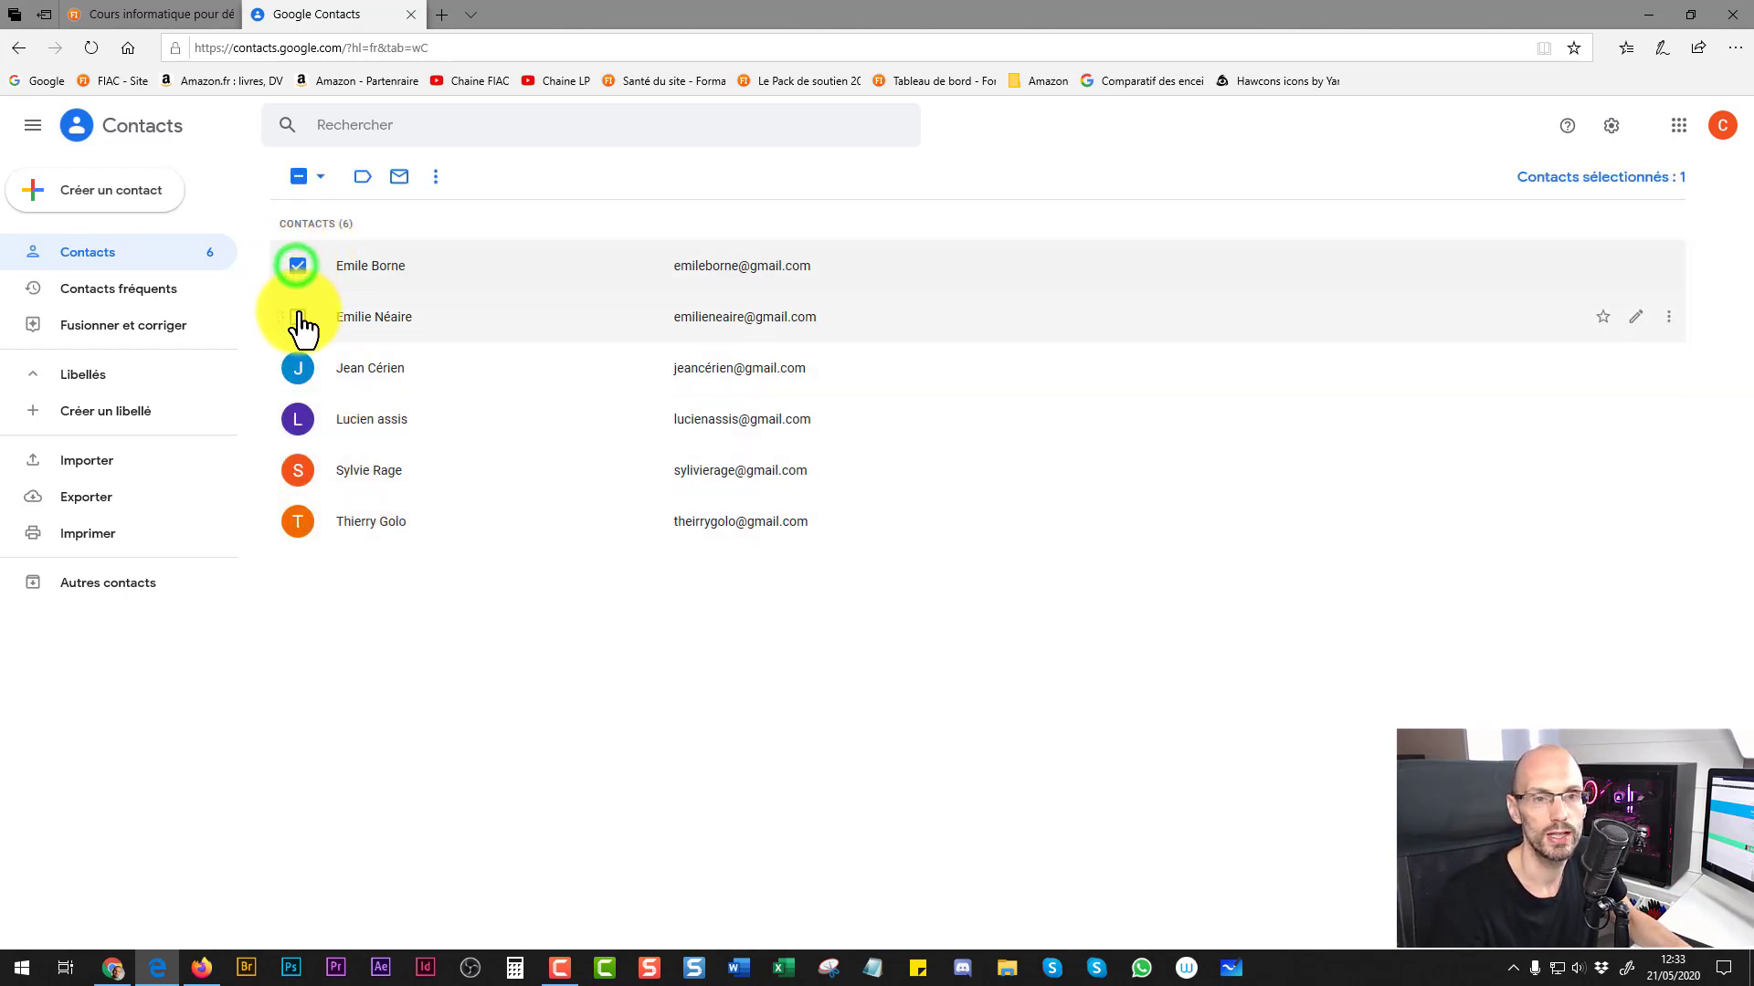
{"action": "left_click", "coordinate": [298, 316]}
{"action": "left_click", "coordinate": [298, 368]}
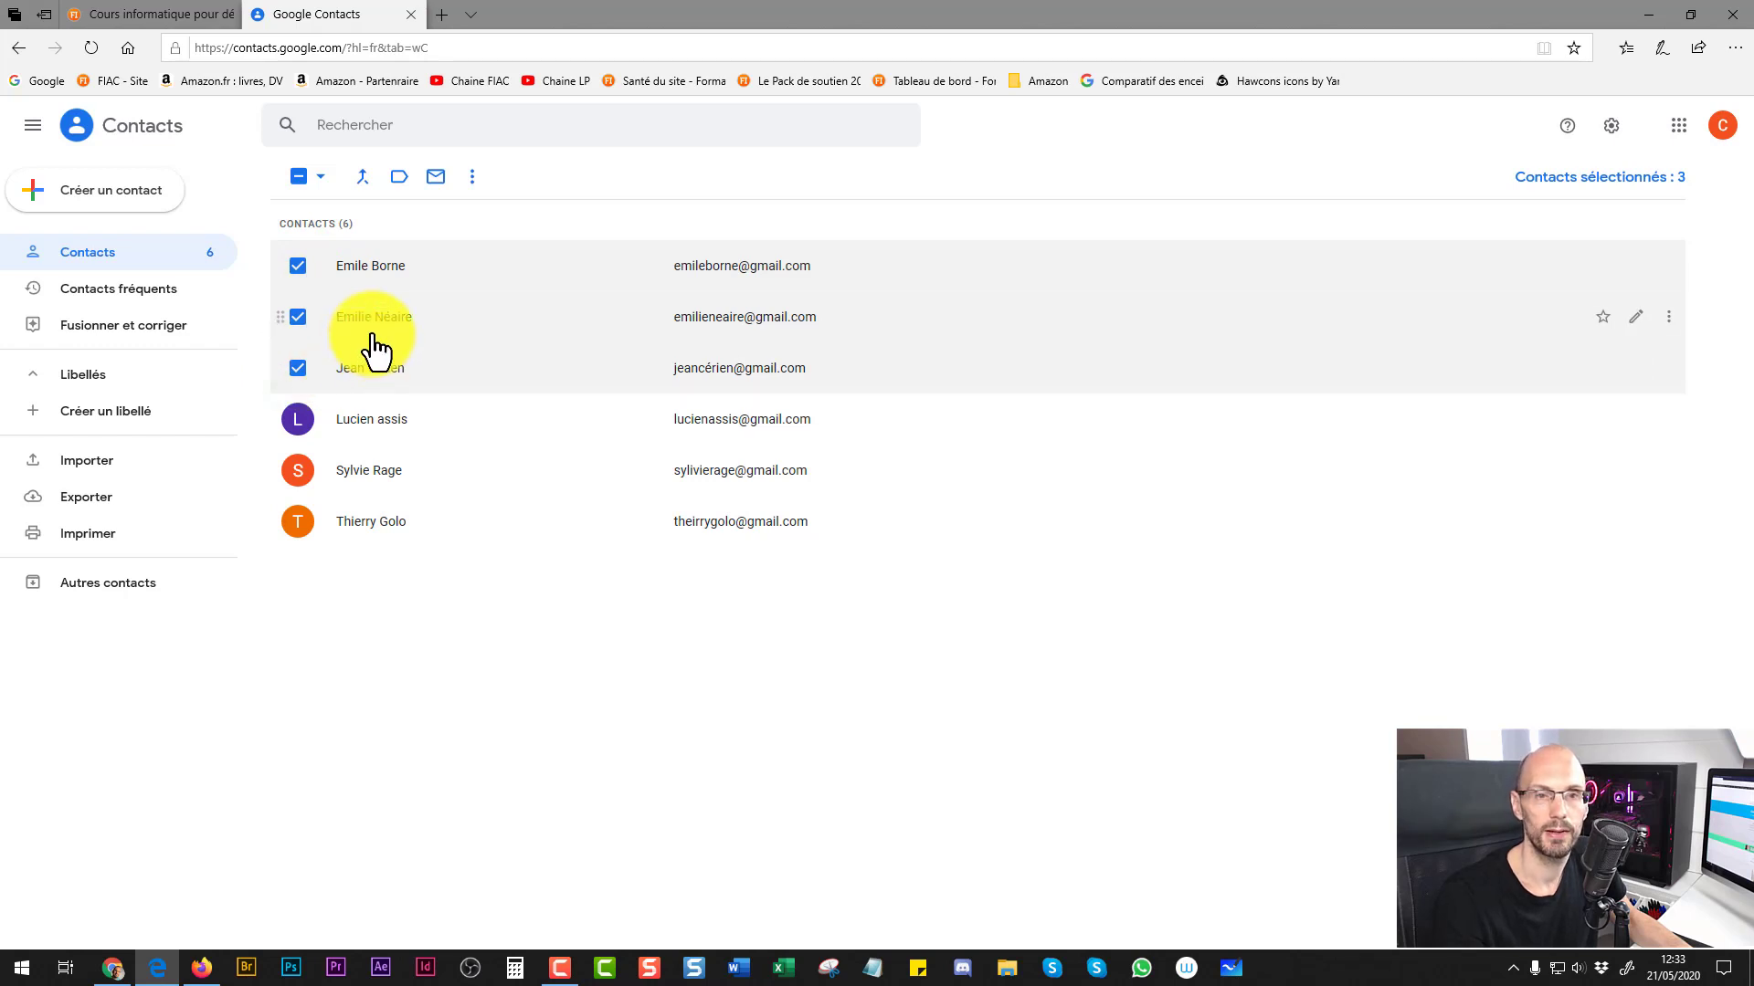
{"action": "left_click", "coordinate": [400, 179]}
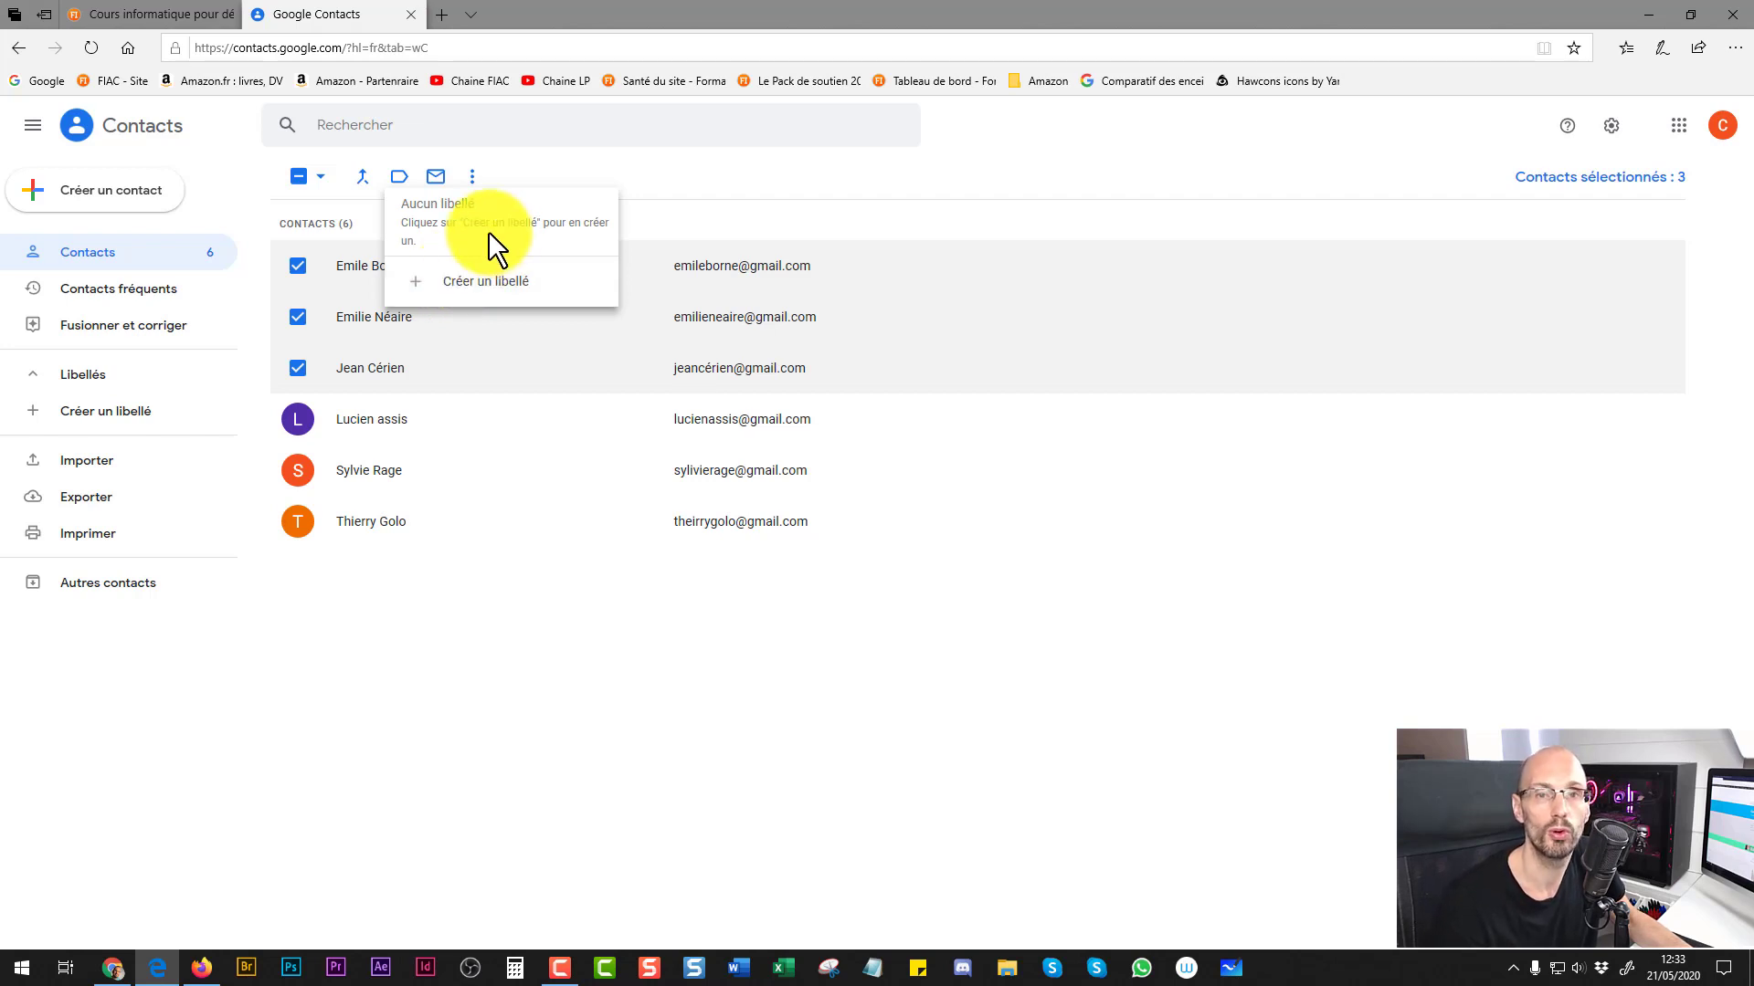
{"action": "left_click", "coordinate": [479, 283]}
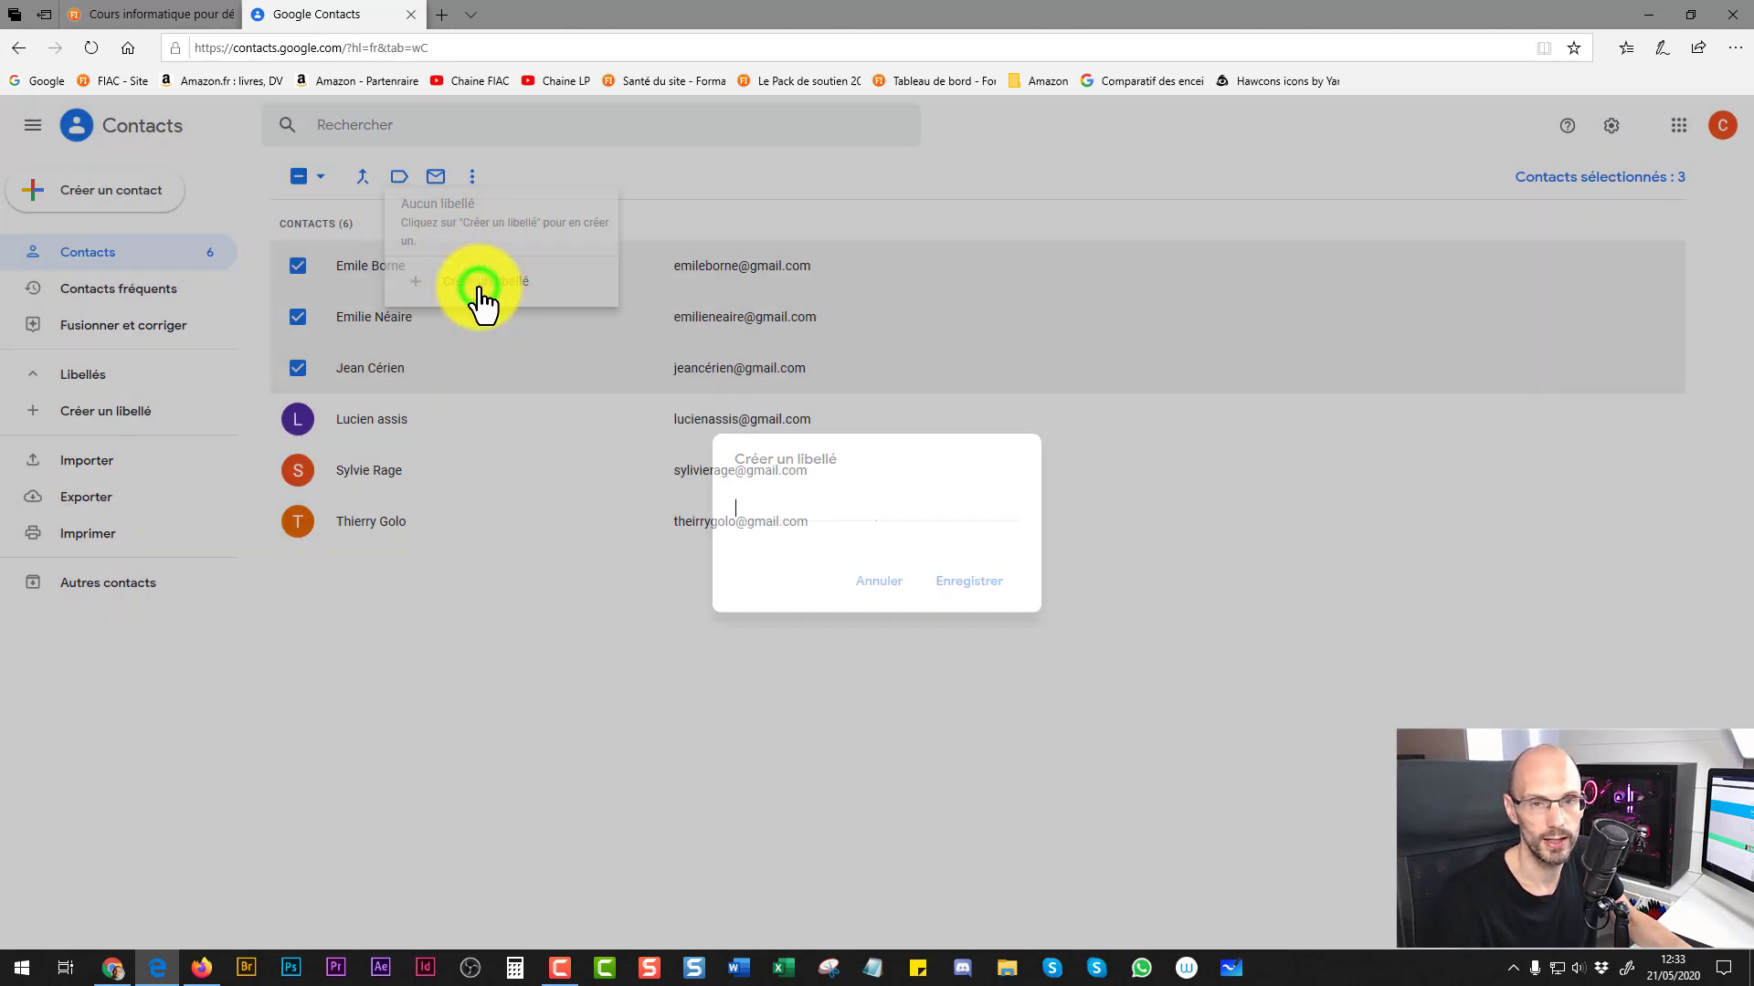
{"action": "type", "text": "P"}
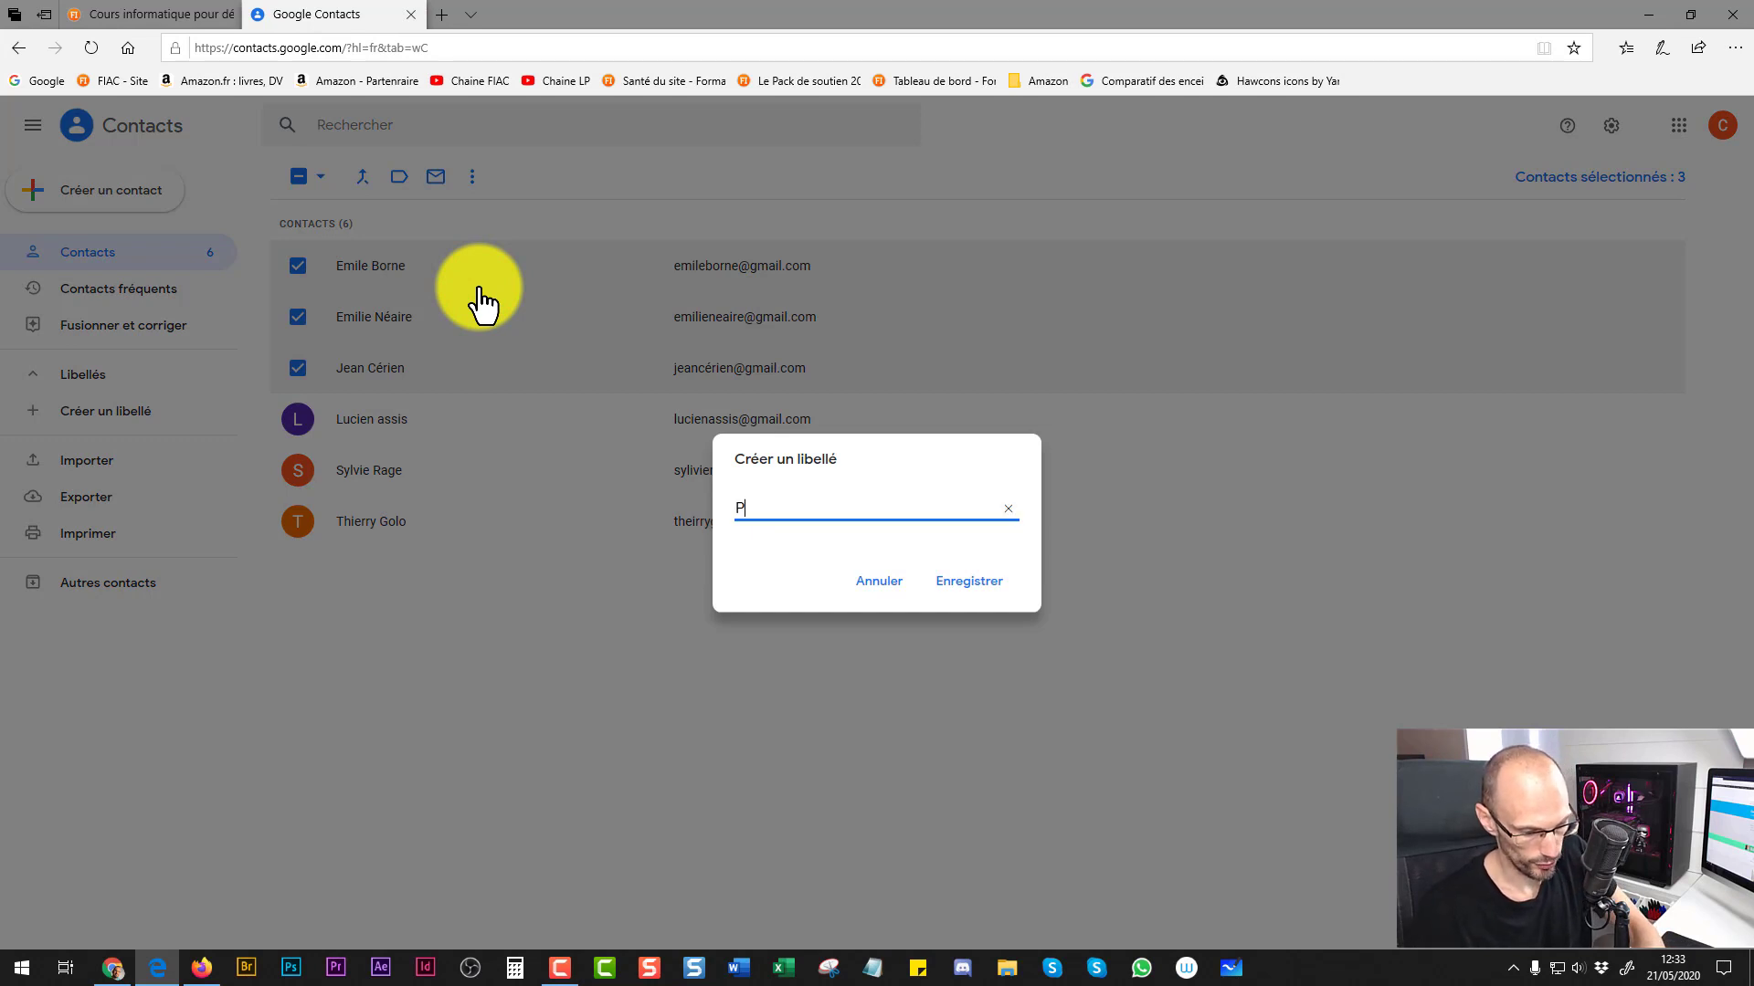
{"action": "type", "text": "rofessionnel"}
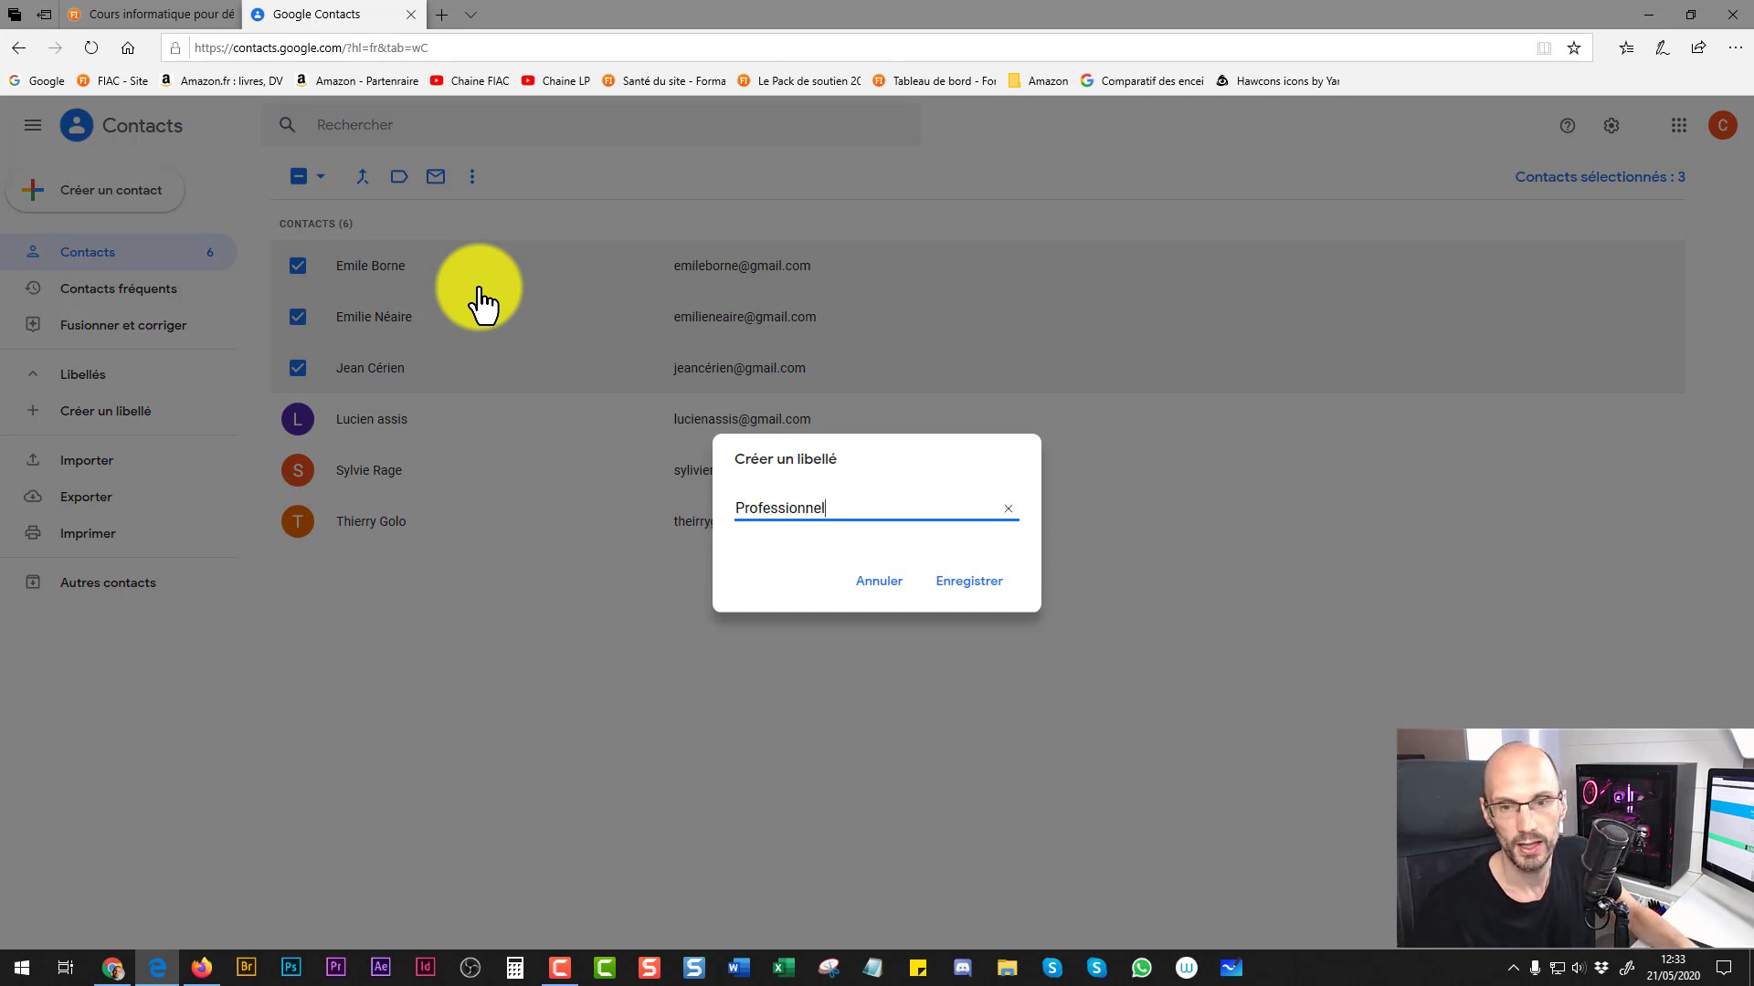
{"action": "left_click", "coordinate": [969, 583]}
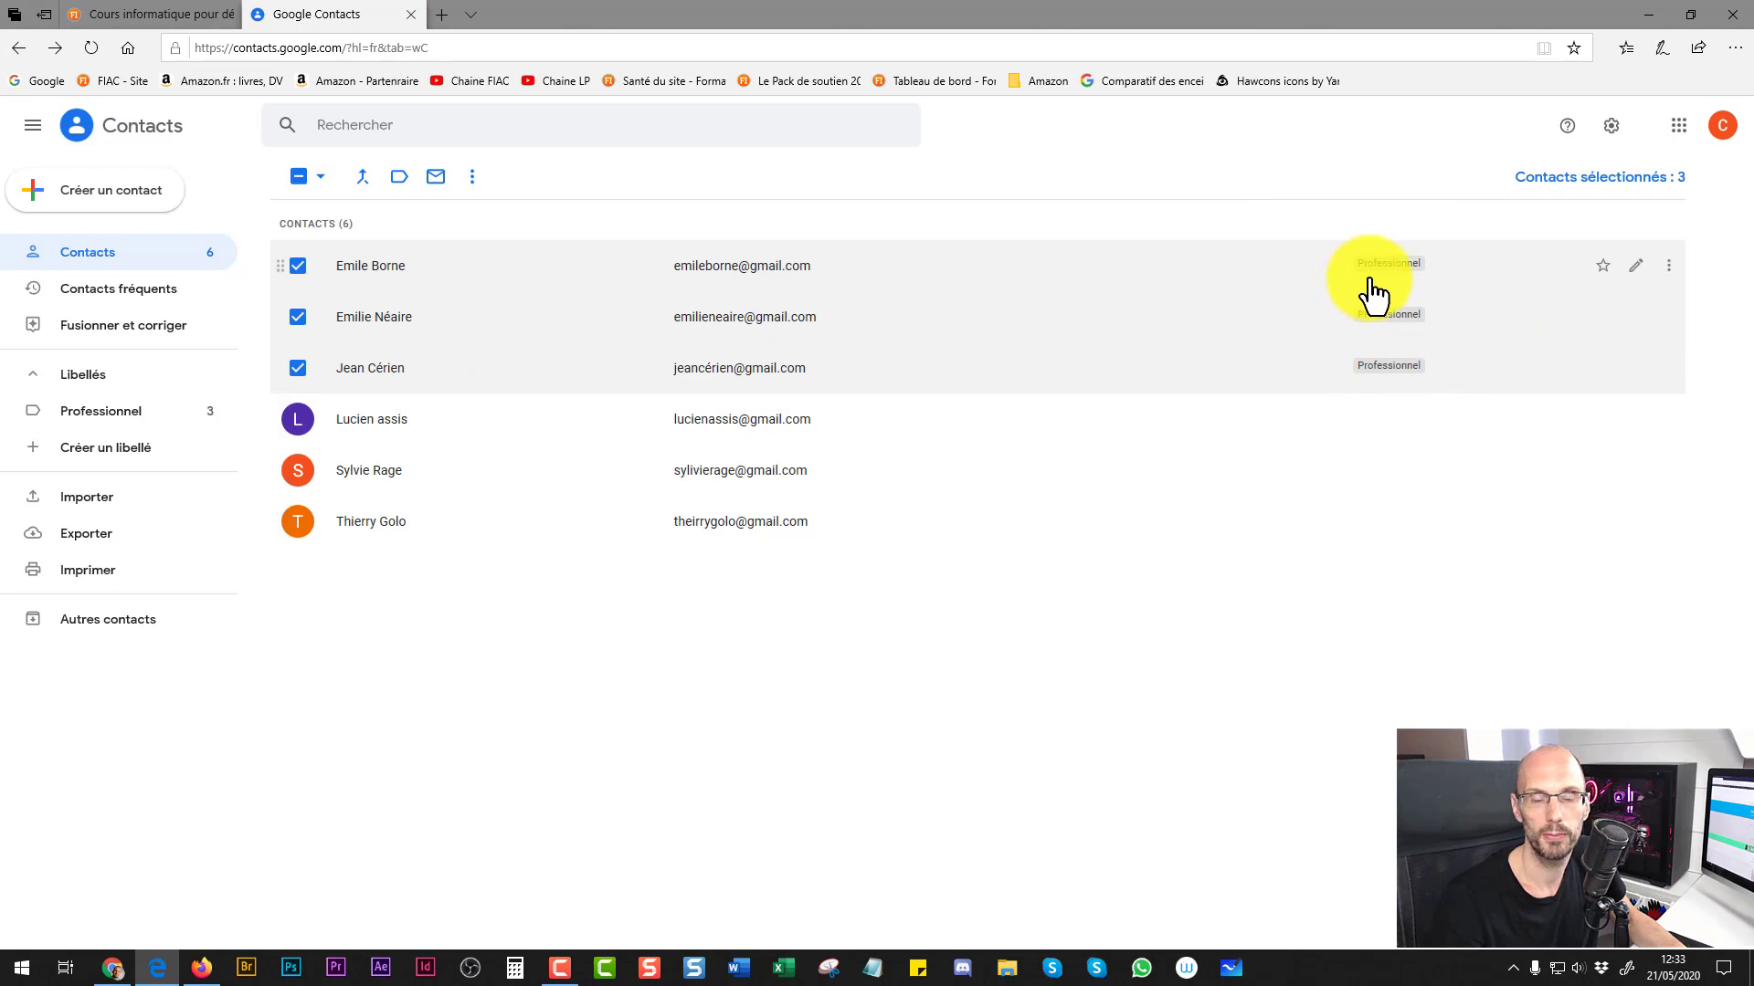
Step: Create a label named Personnel and assign it only to the fourth and fifth contacts in the list
{"action": "left_click", "coordinate": [298, 420]}
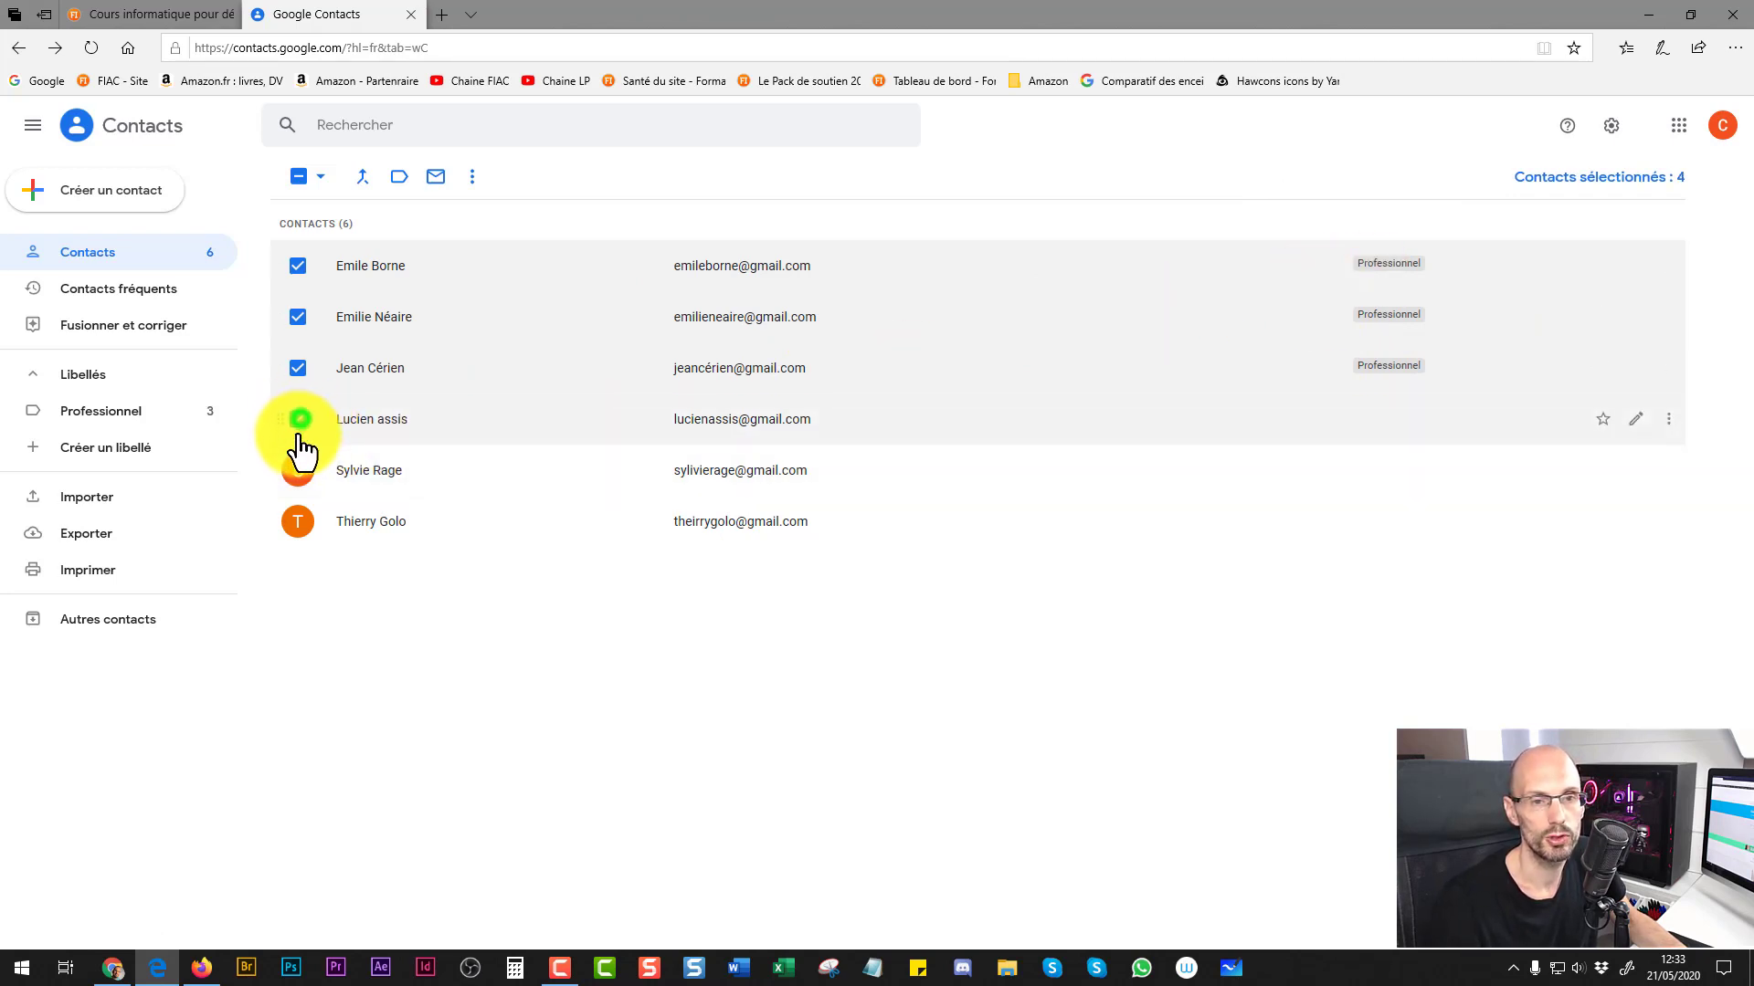
{"action": "left_click", "coordinate": [298, 470]}
{"action": "left_click", "coordinate": [298, 369]}
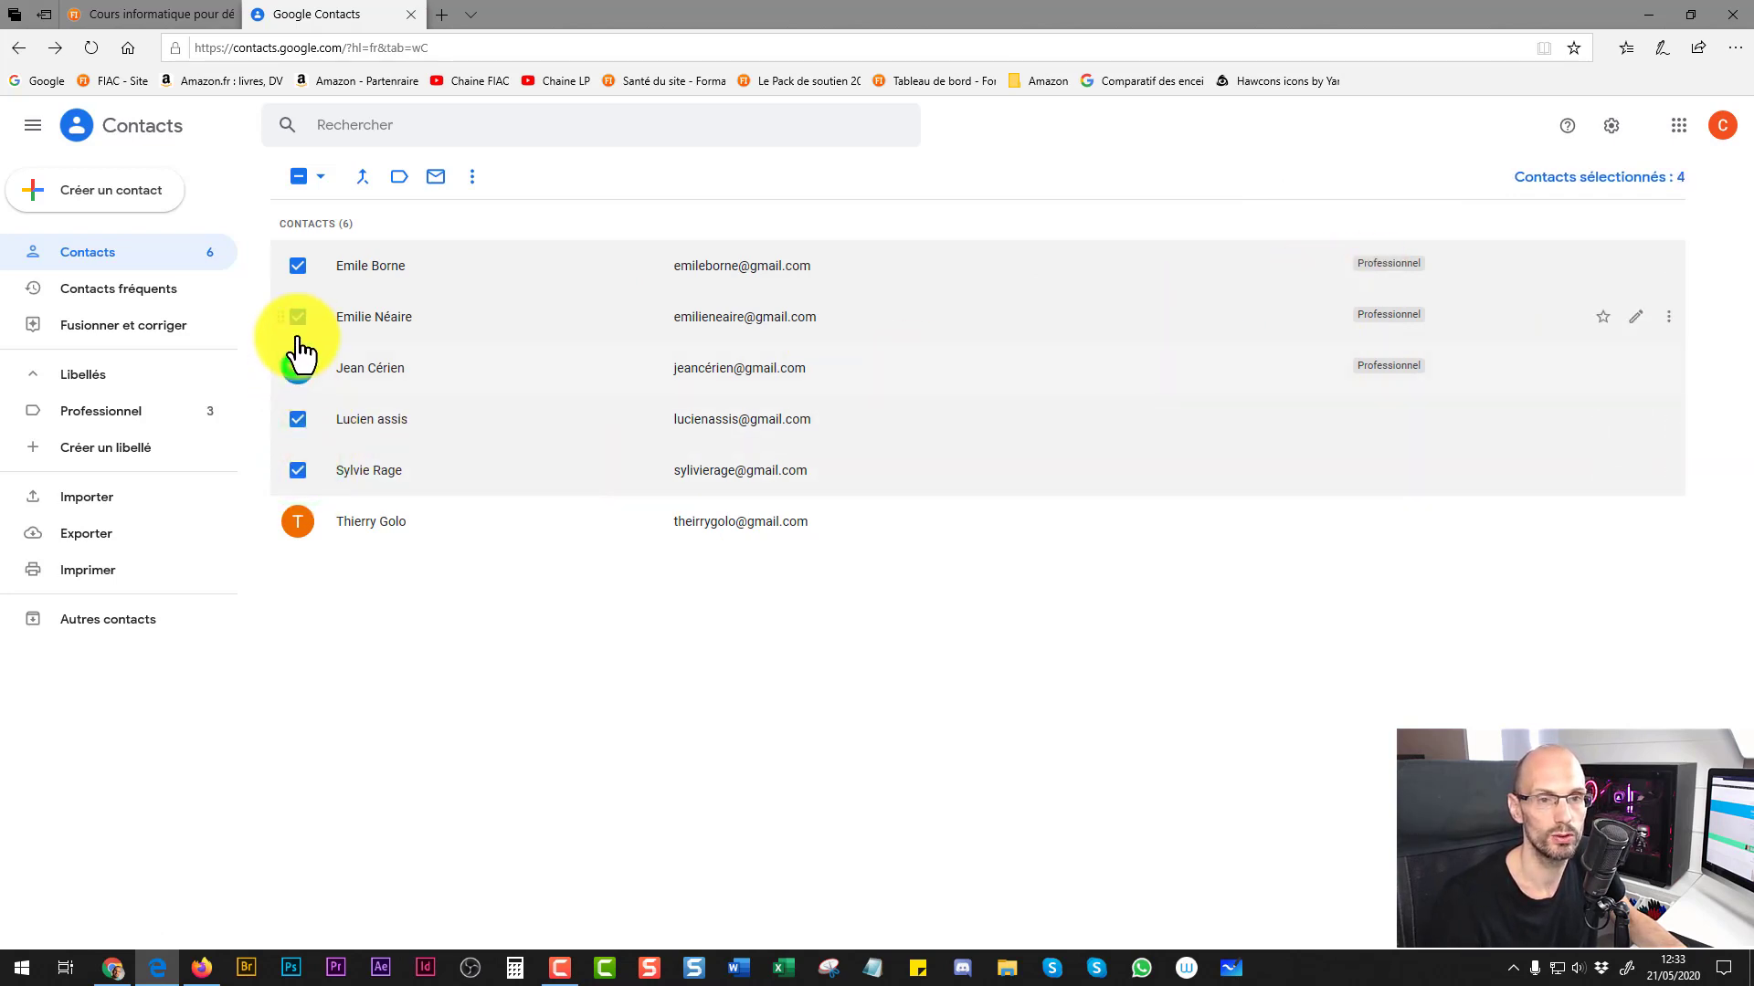
{"action": "left_click", "coordinate": [298, 317]}
{"action": "left_click", "coordinate": [298, 266]}
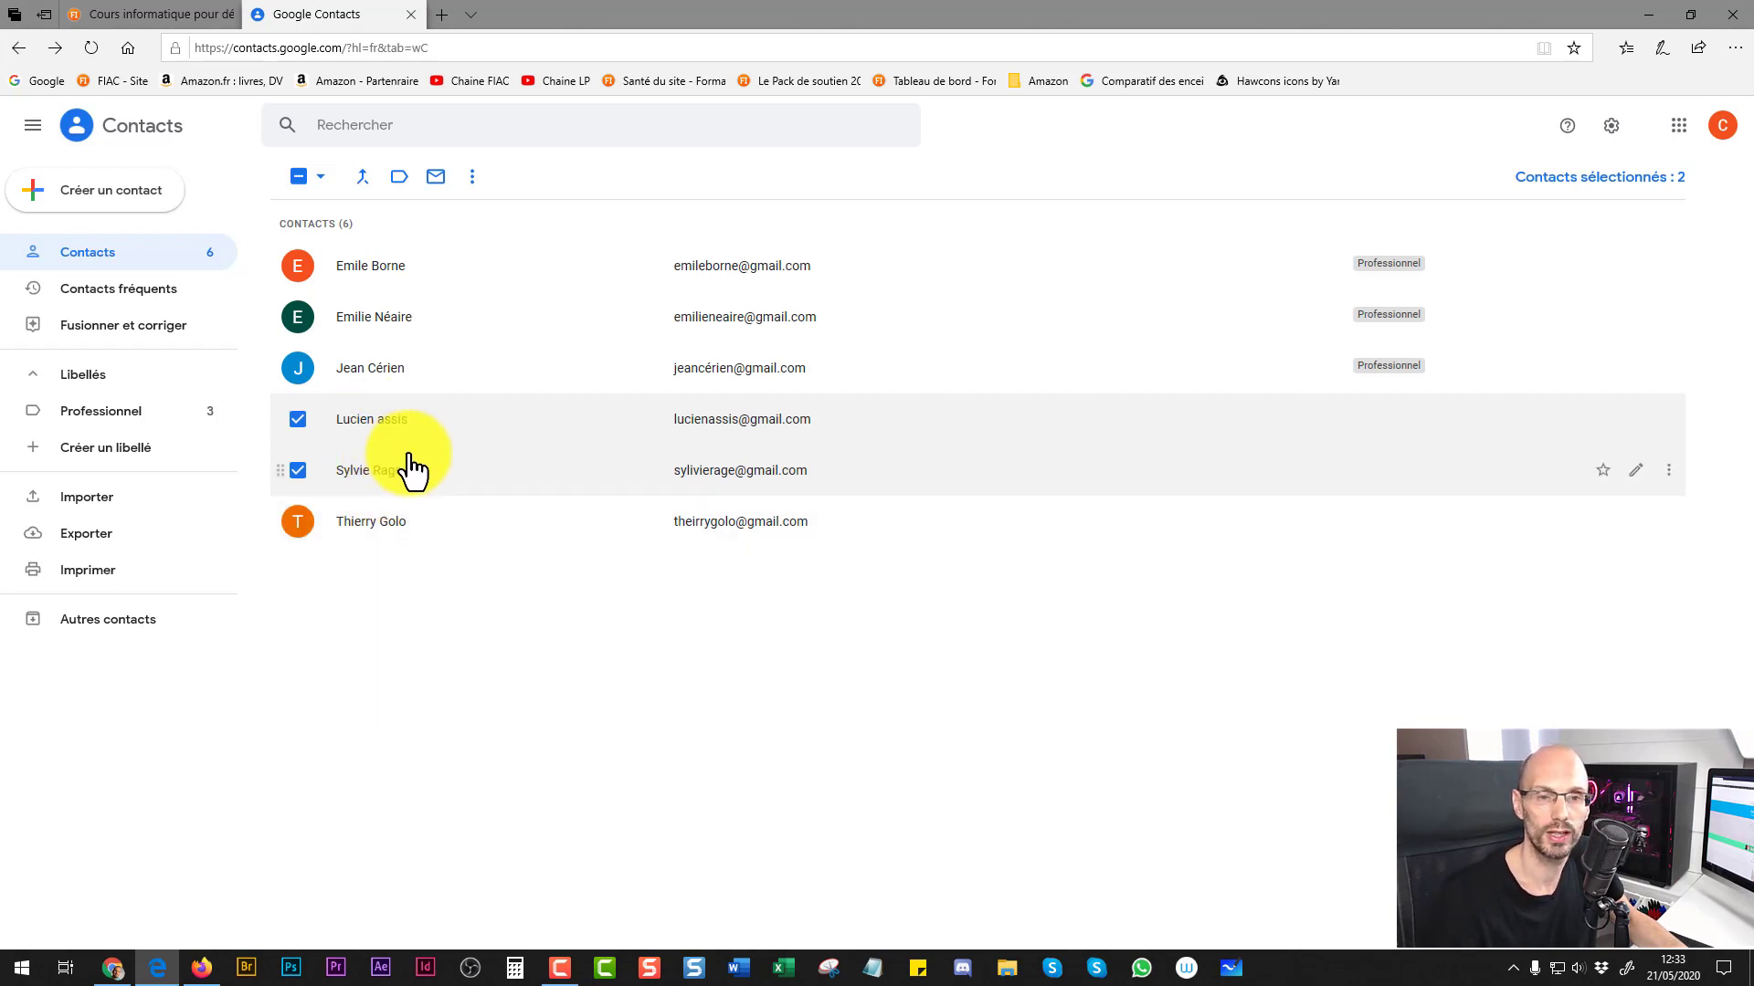
{"action": "left_click", "coordinate": [398, 176]}
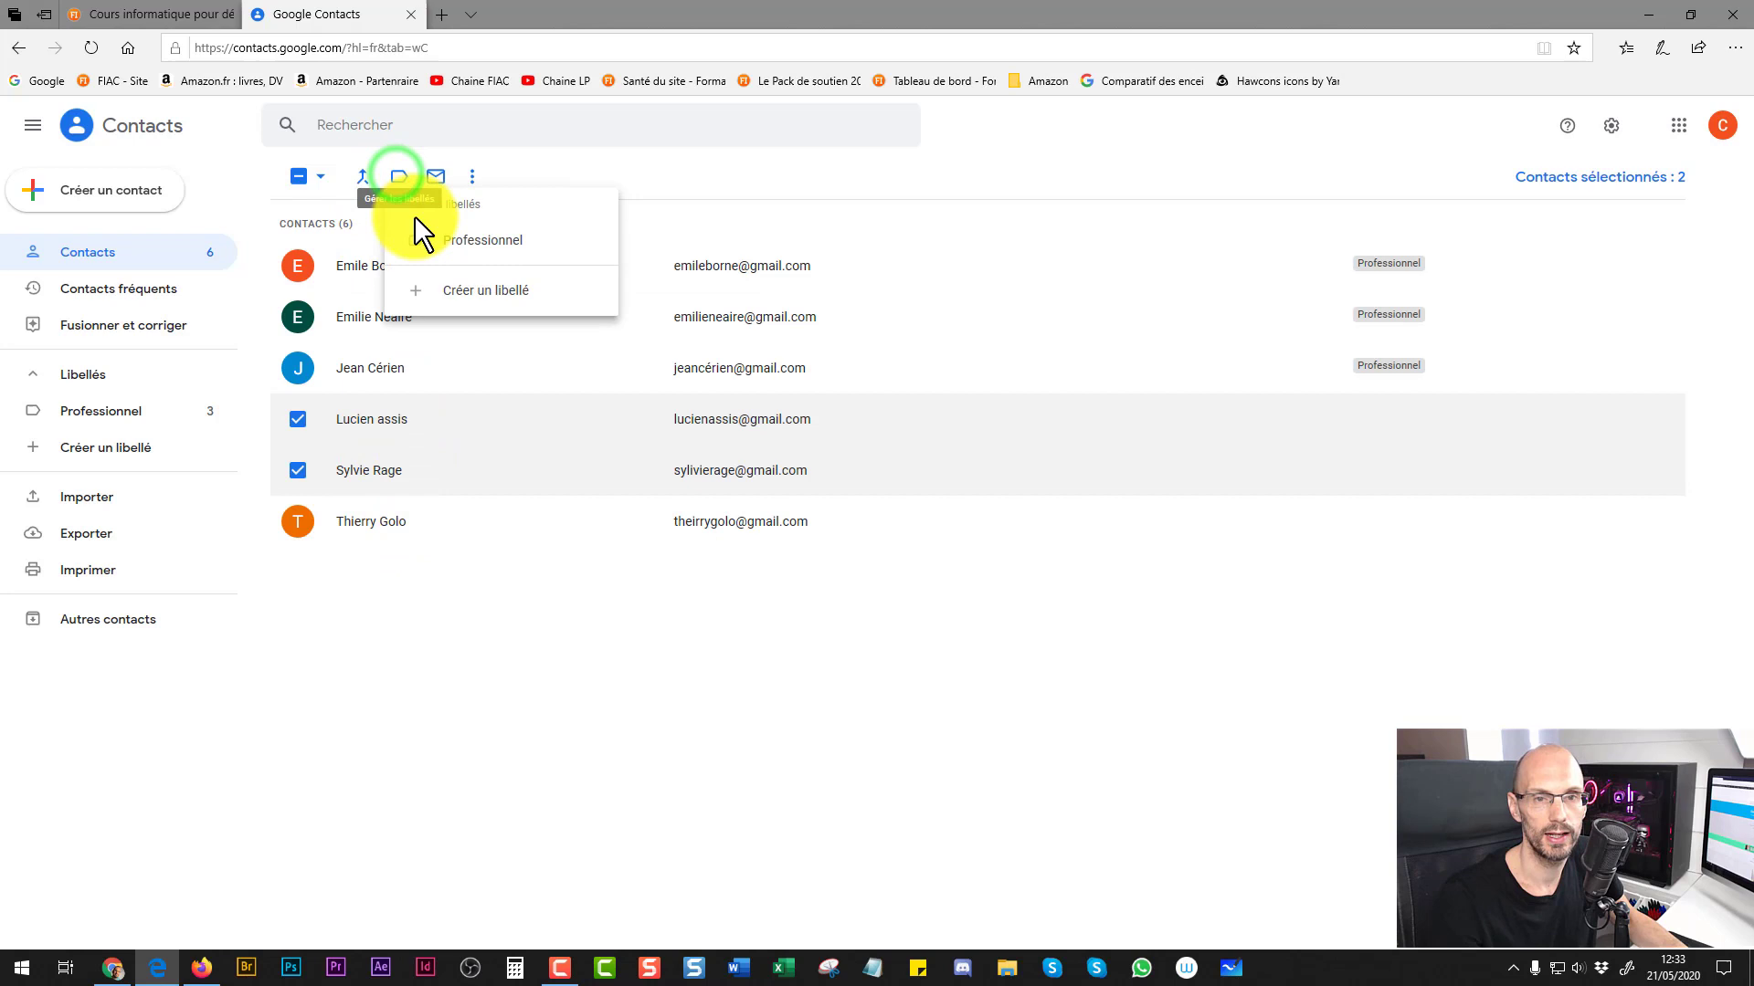
{"action": "left_click", "coordinate": [463, 303]}
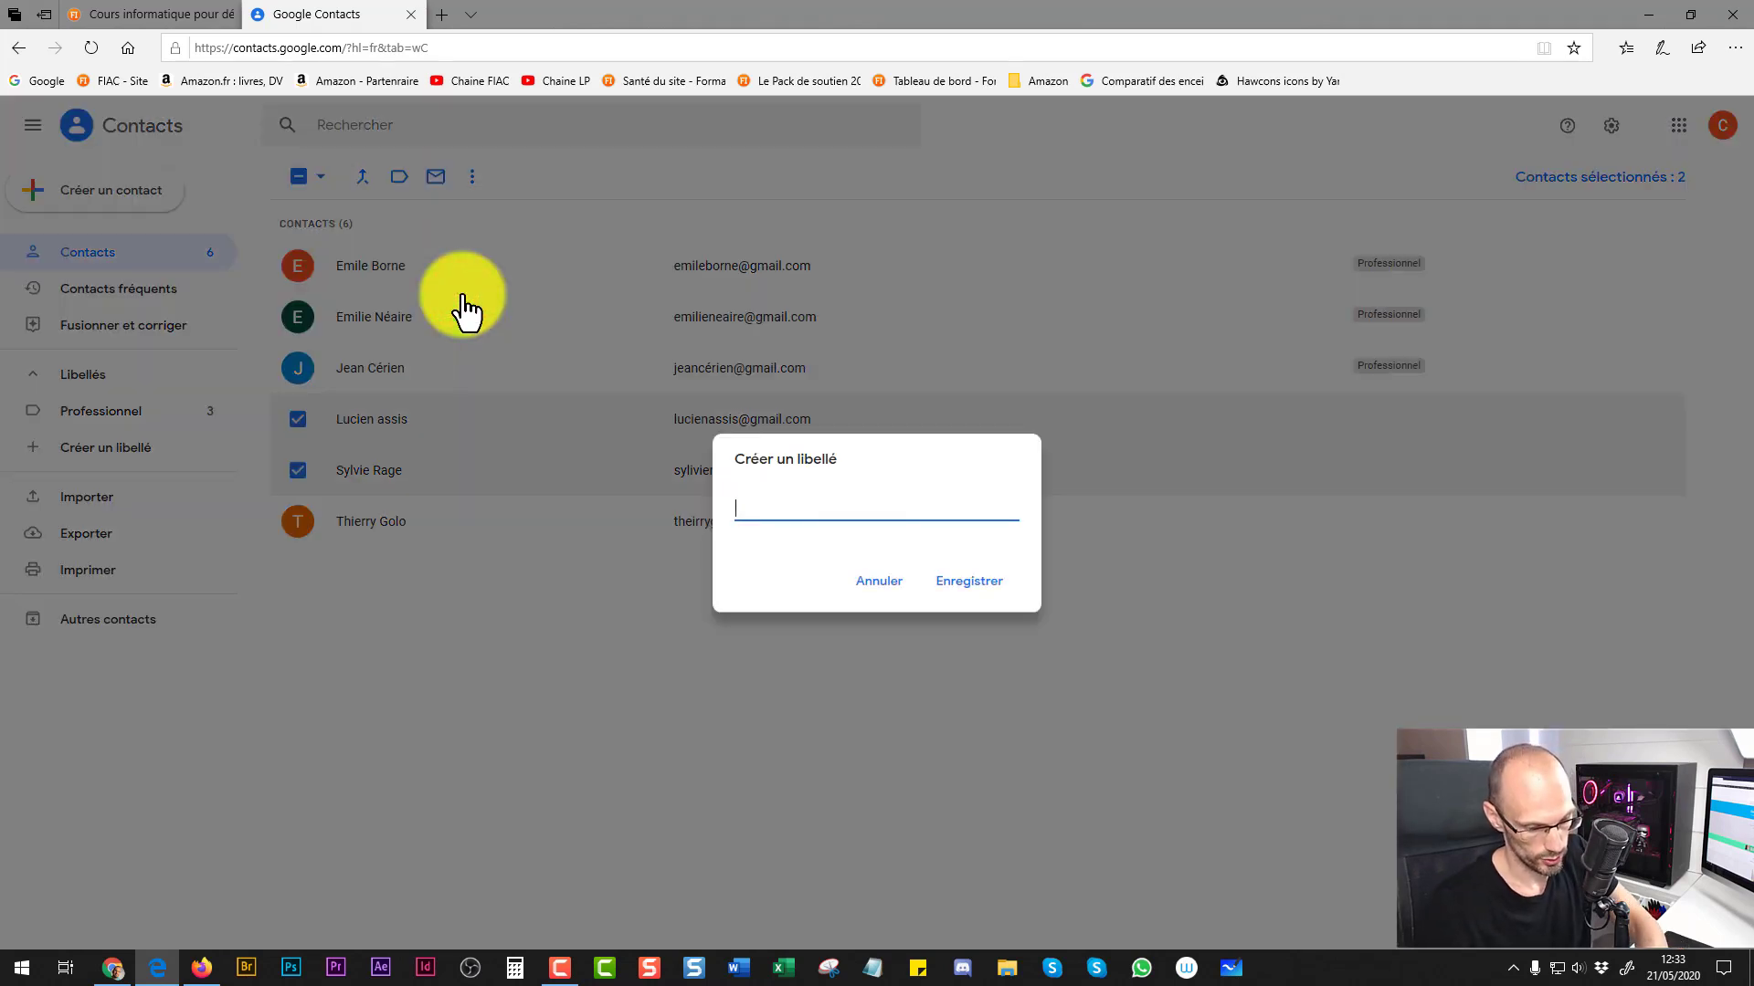
{"action": "type", "text": "Perwo"}
{"action": "type", "text": "o"}
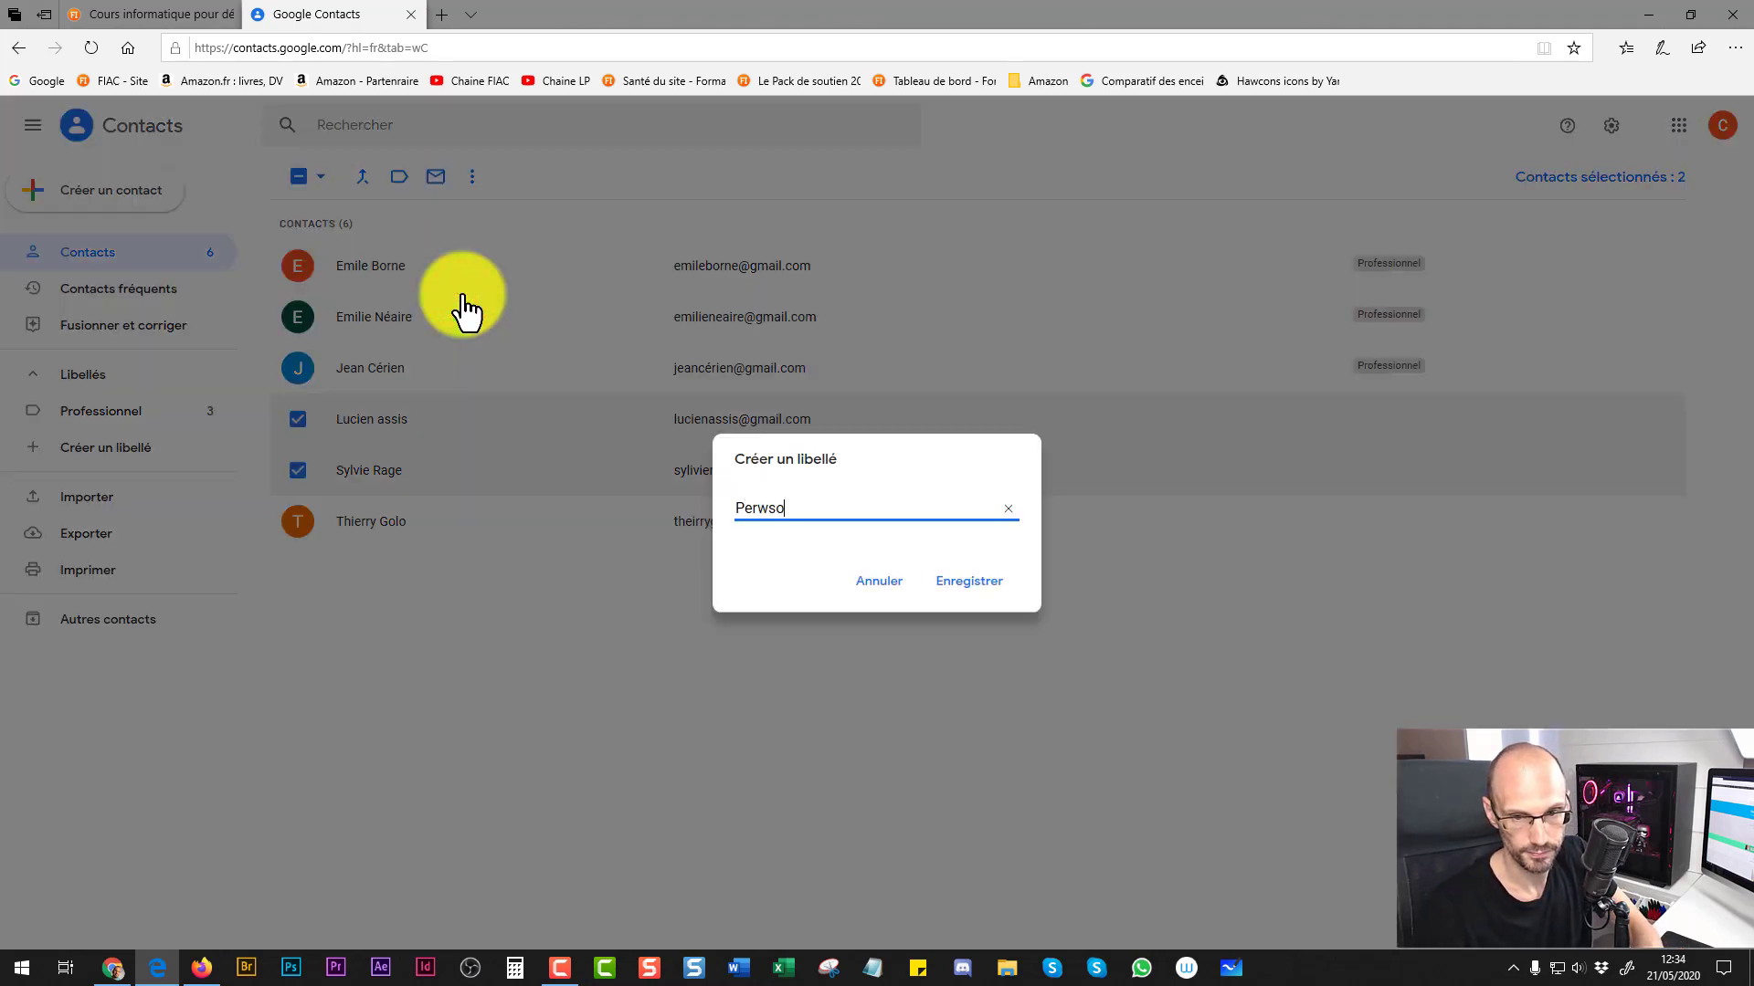
{"action": "key", "text": "BackSpace"}
{"action": "key", "text": "BackSpace"}
{"action": "key", "text": "BackSpace"}
{"action": "type", "text": "sonnel"}
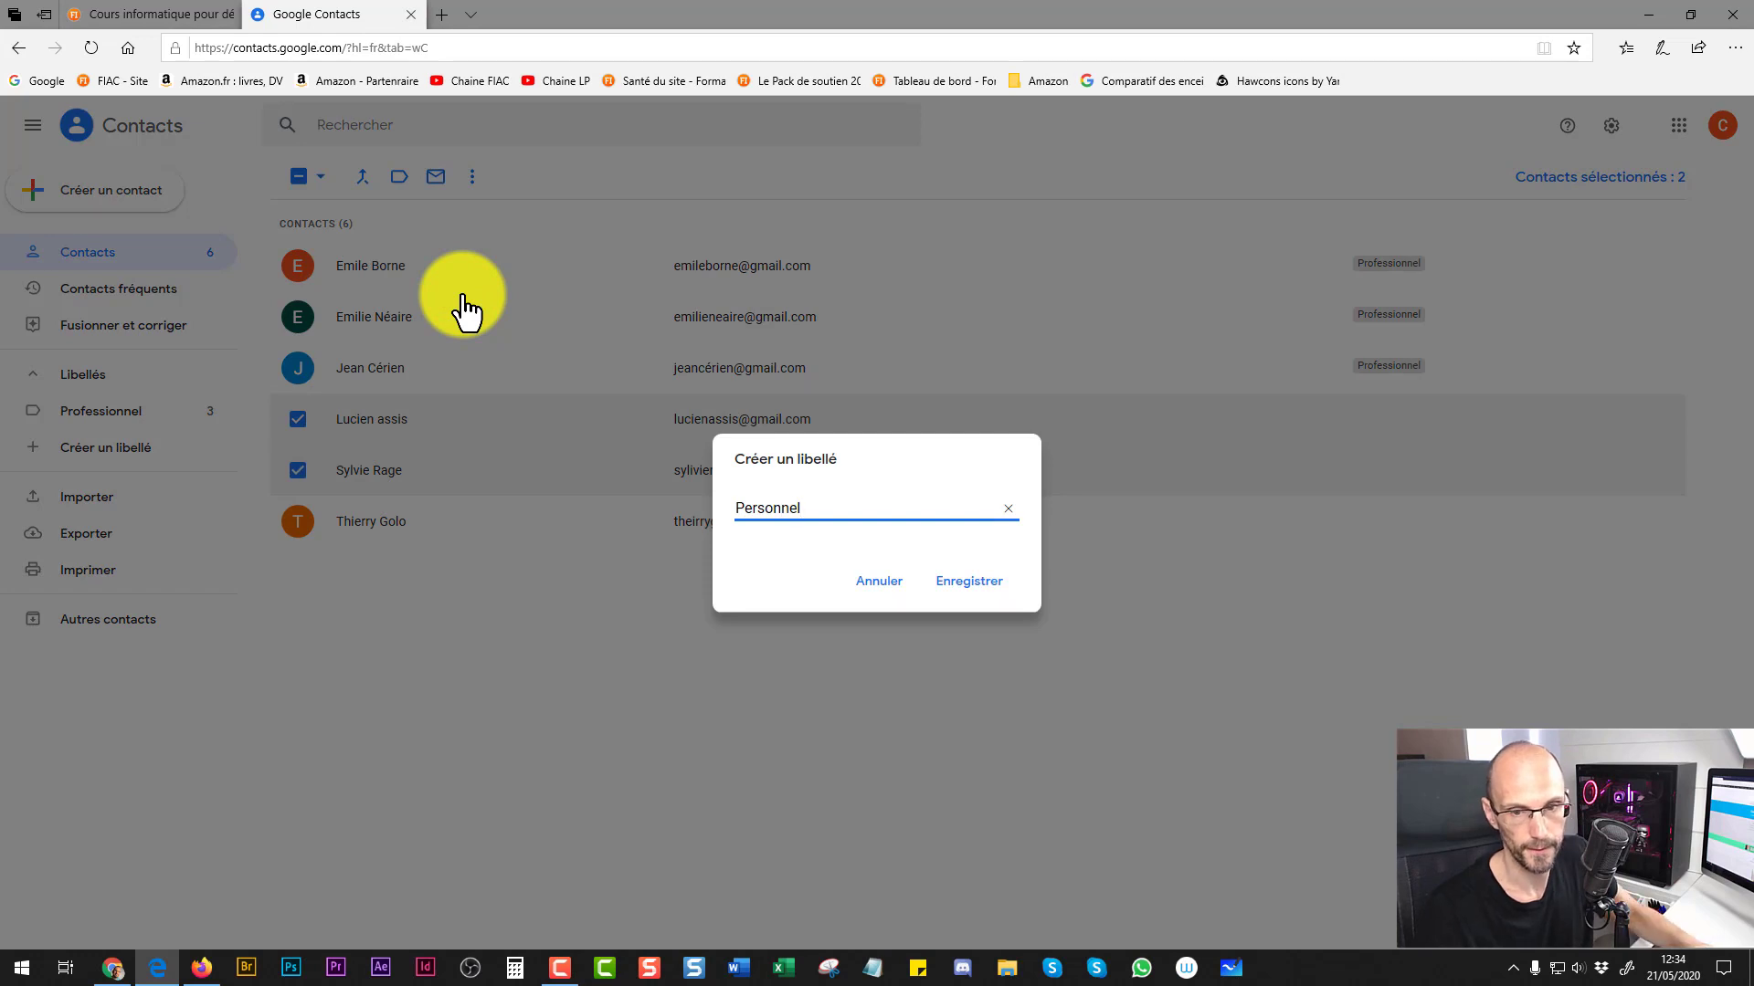
{"action": "left_click", "coordinate": [967, 584]}
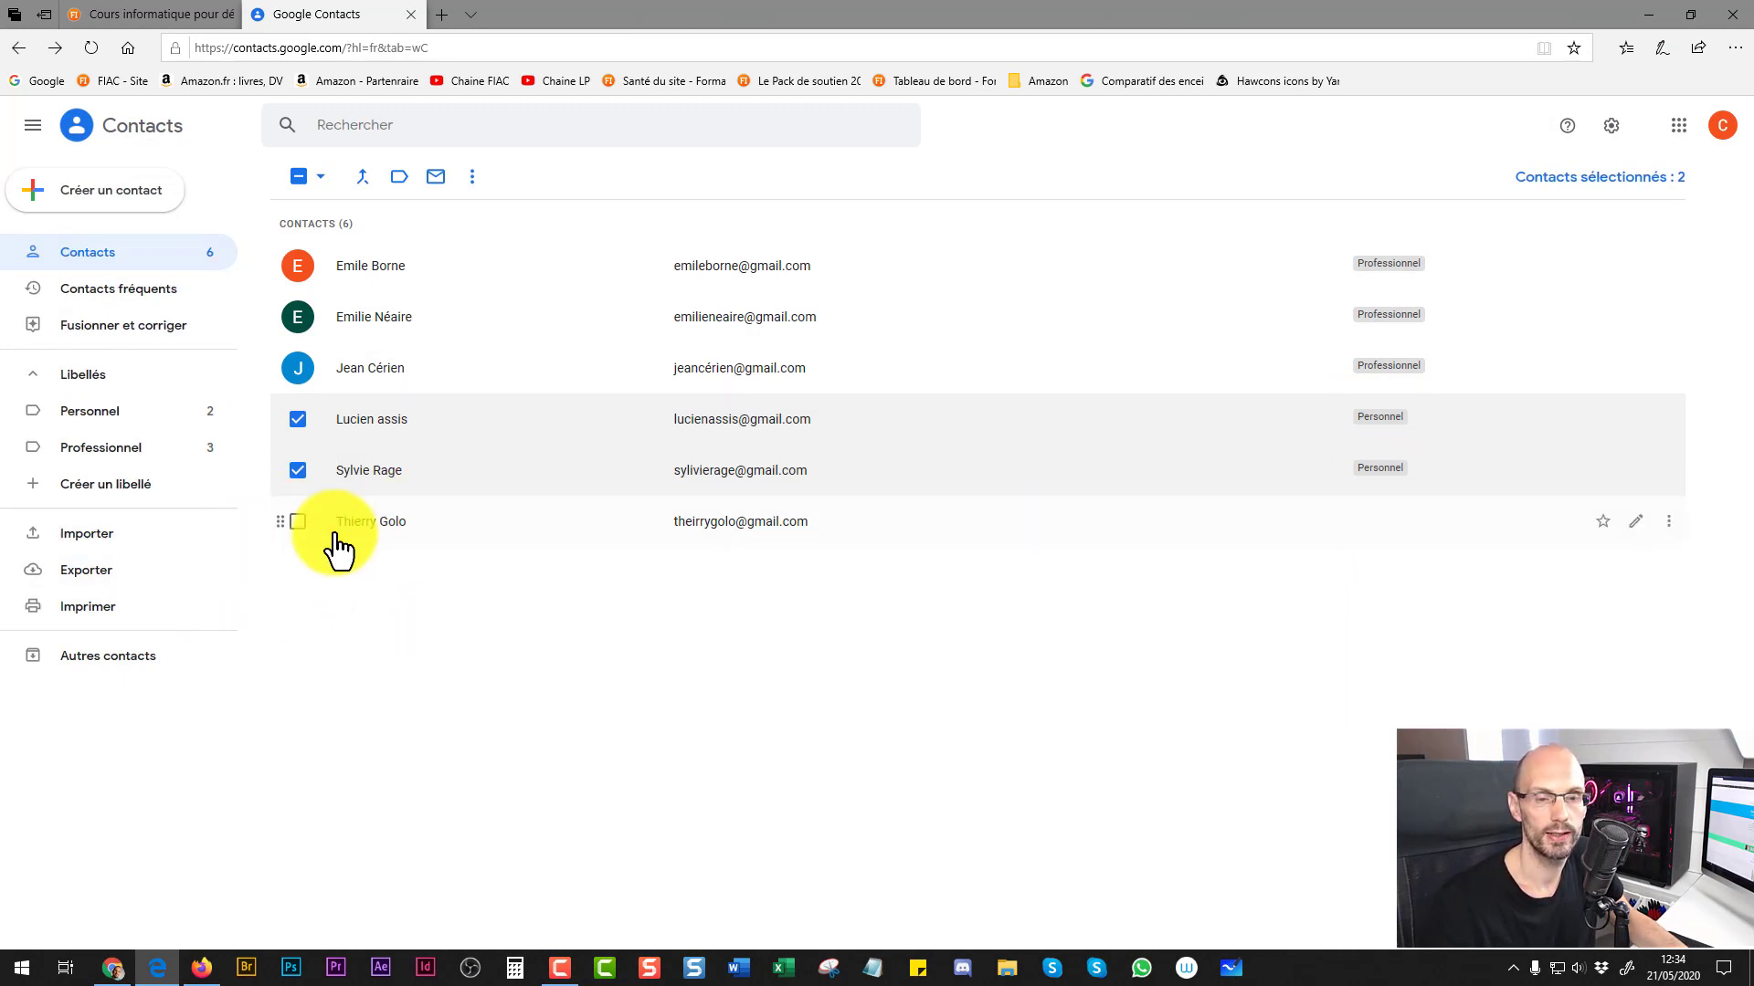
Step: Assign the existing Professionnel label to only the last contact in the list
{"action": "left_click", "coordinate": [299, 472]}
{"action": "left_click", "coordinate": [299, 419]}
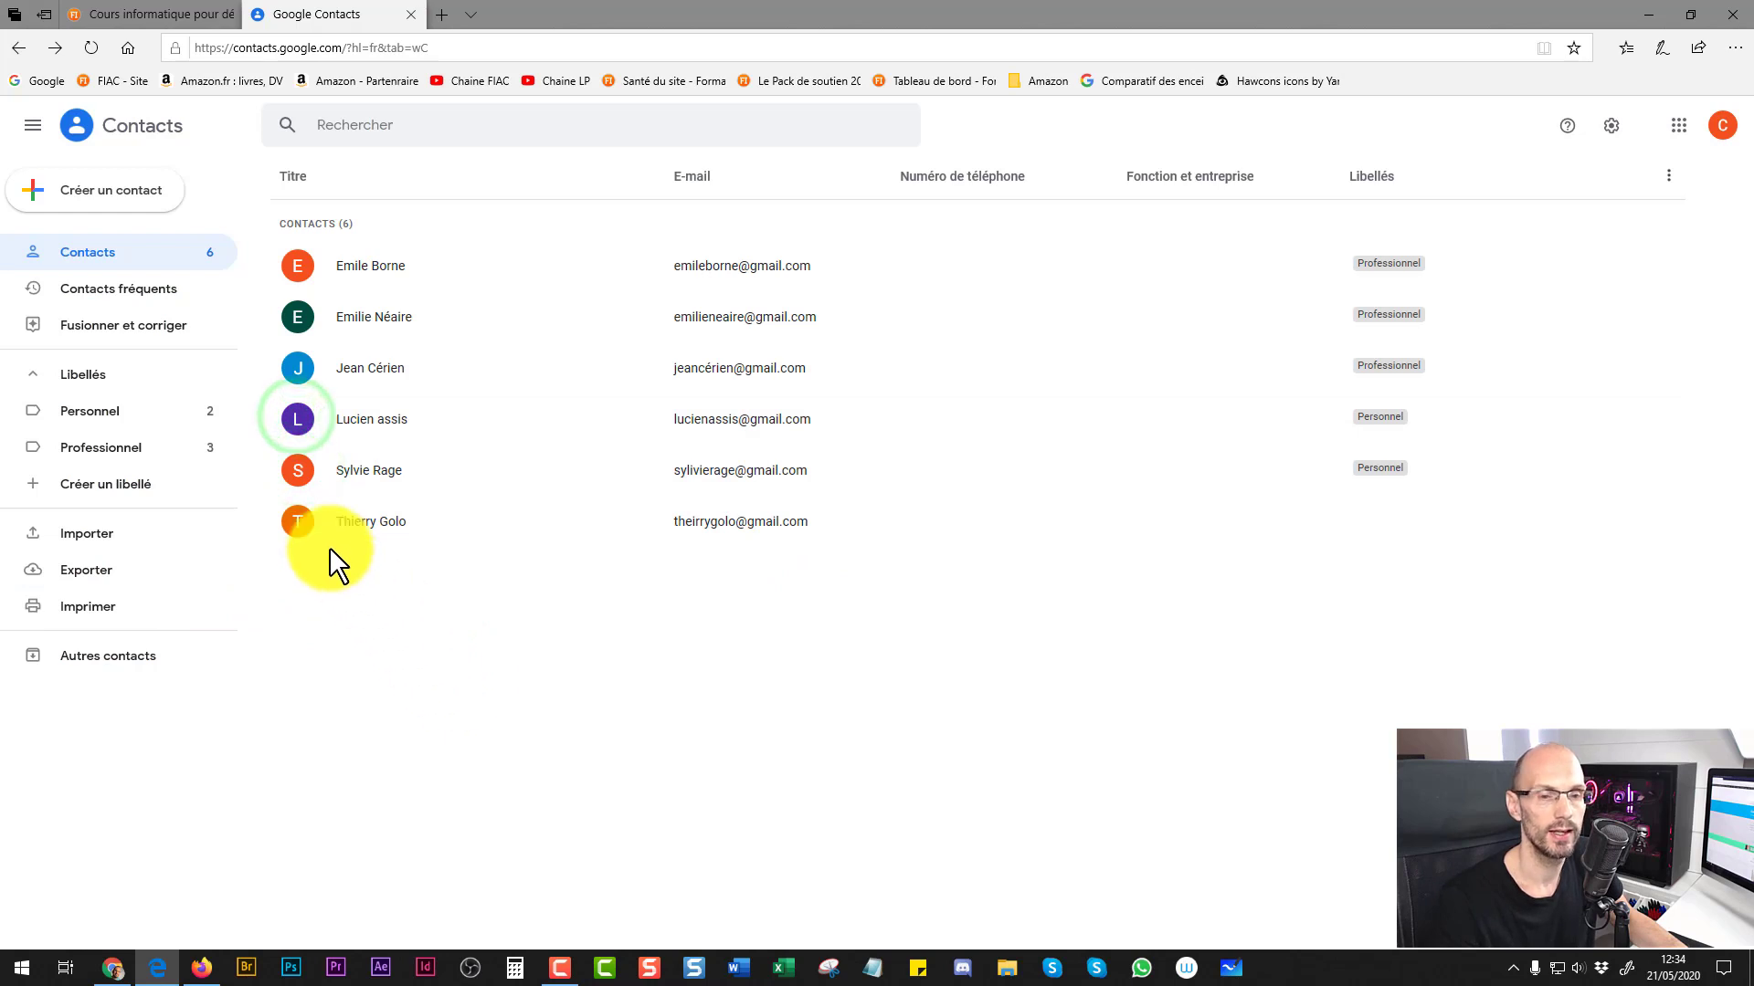
{"action": "left_click", "coordinate": [297, 524]}
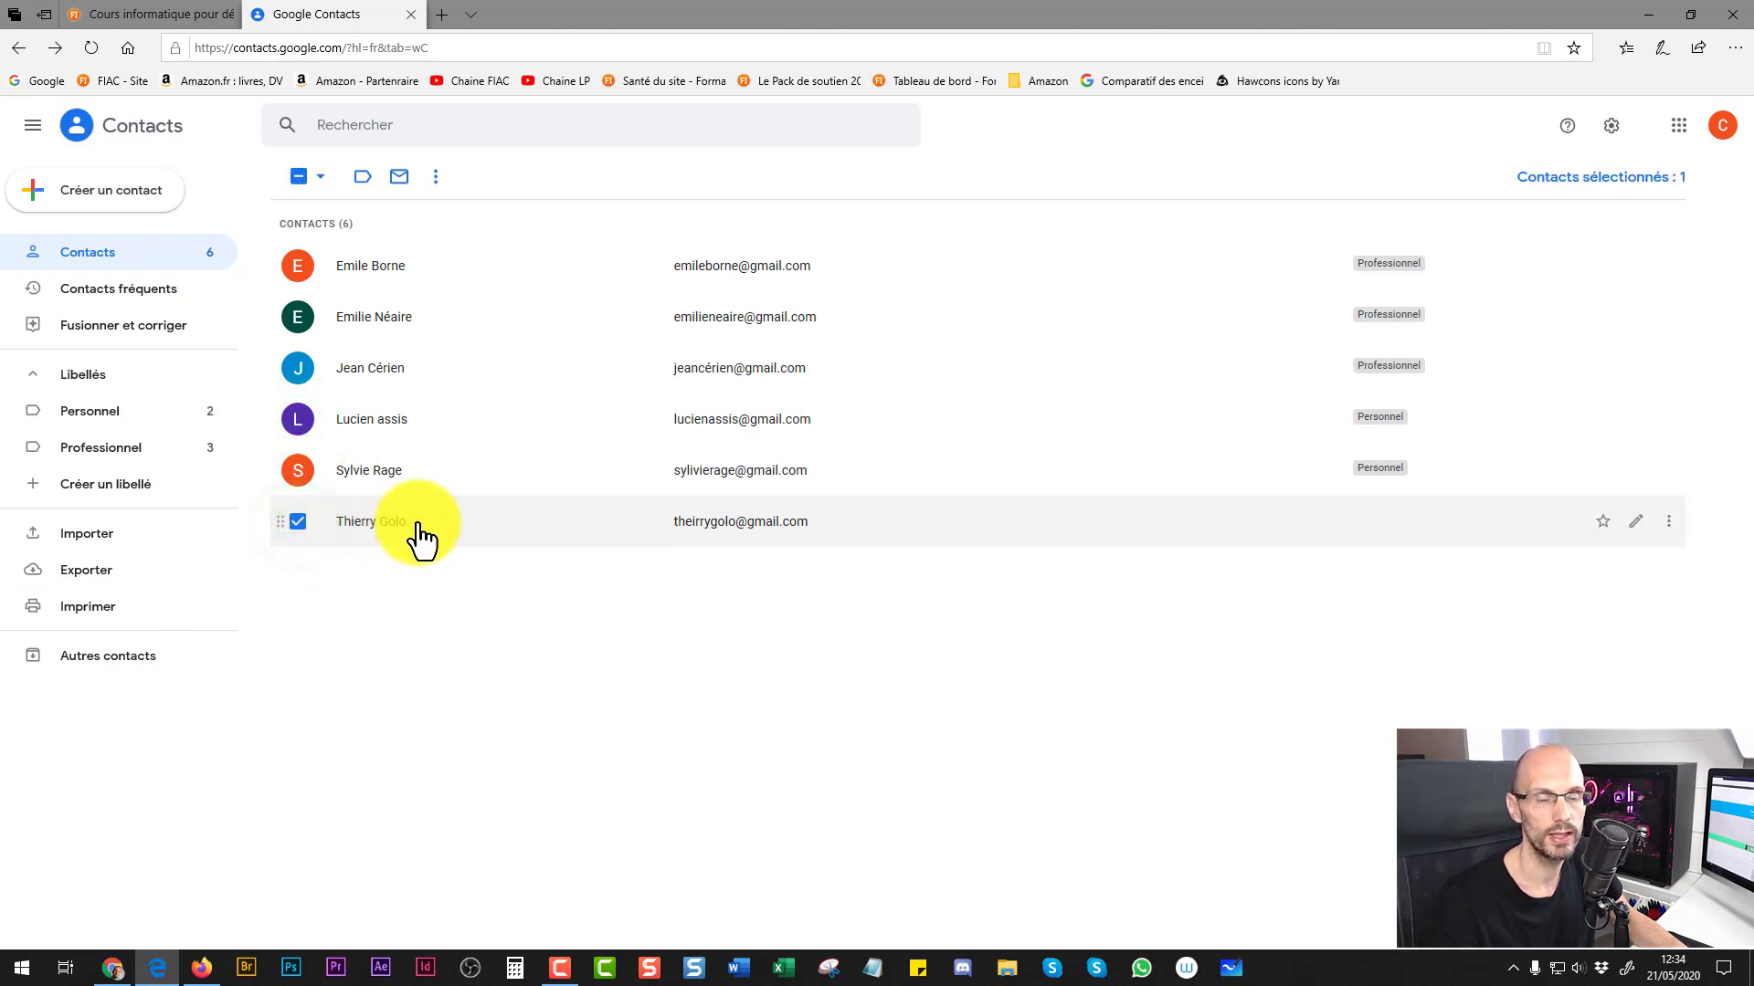
{"action": "left_click", "coordinate": [363, 176]}
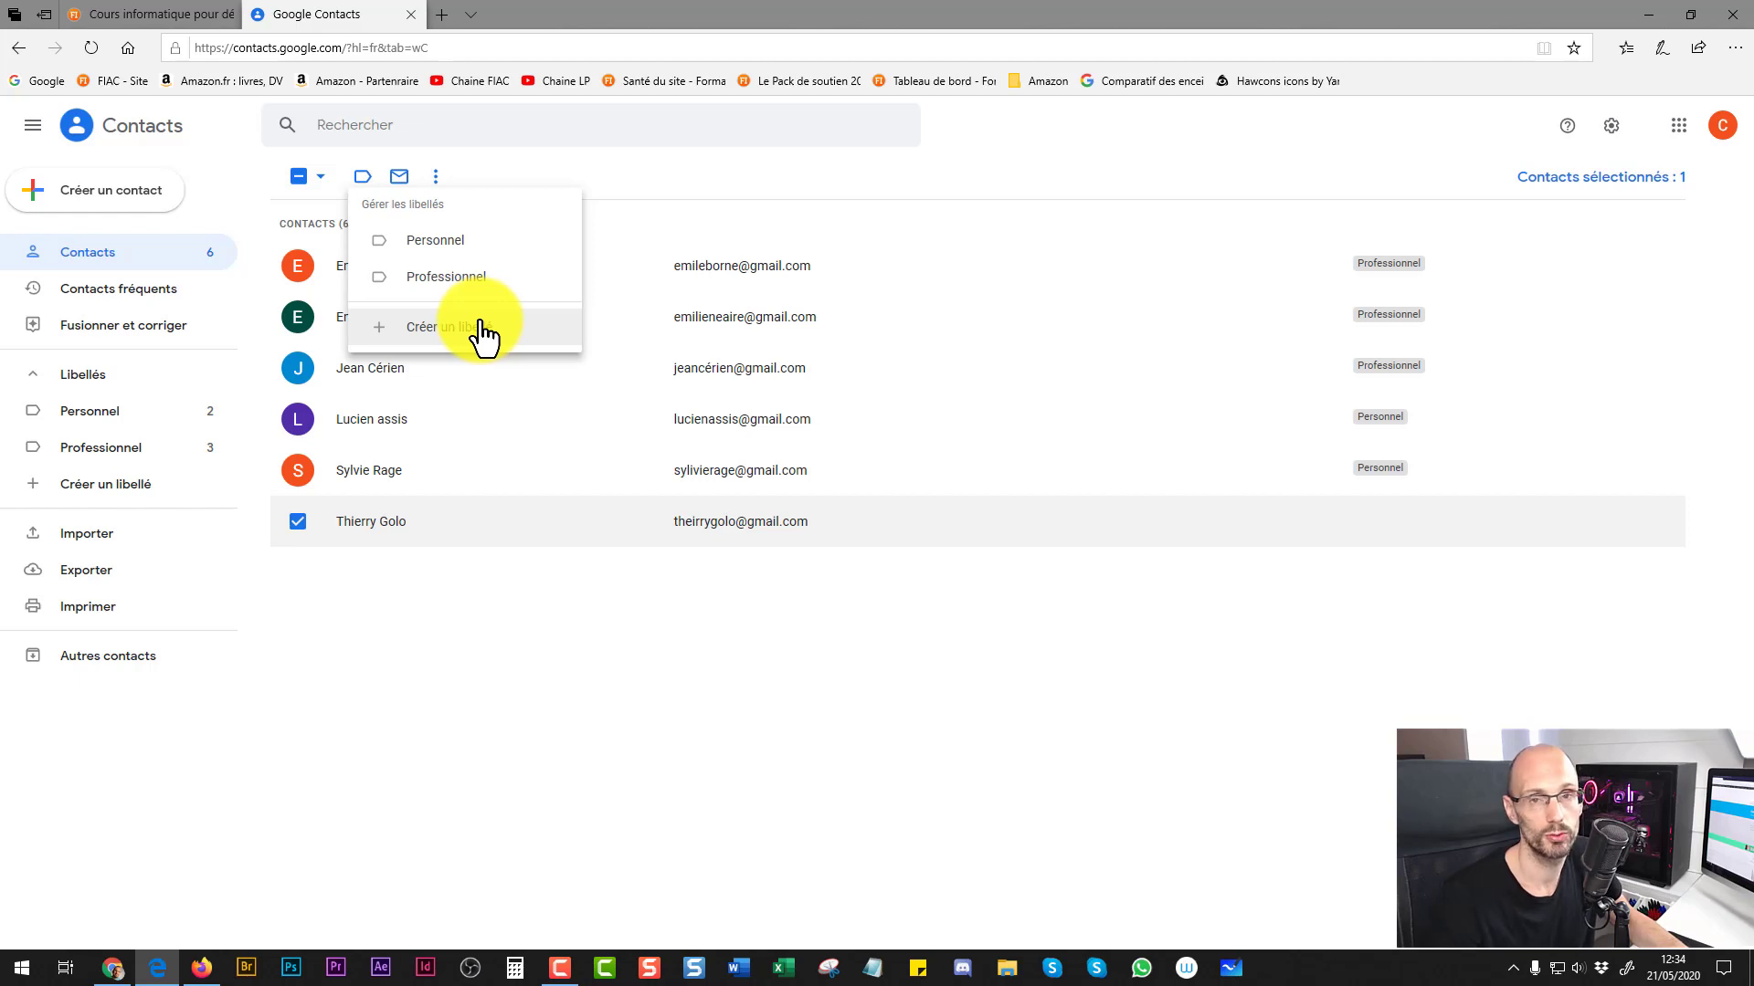
{"action": "left_click", "coordinate": [440, 282]}
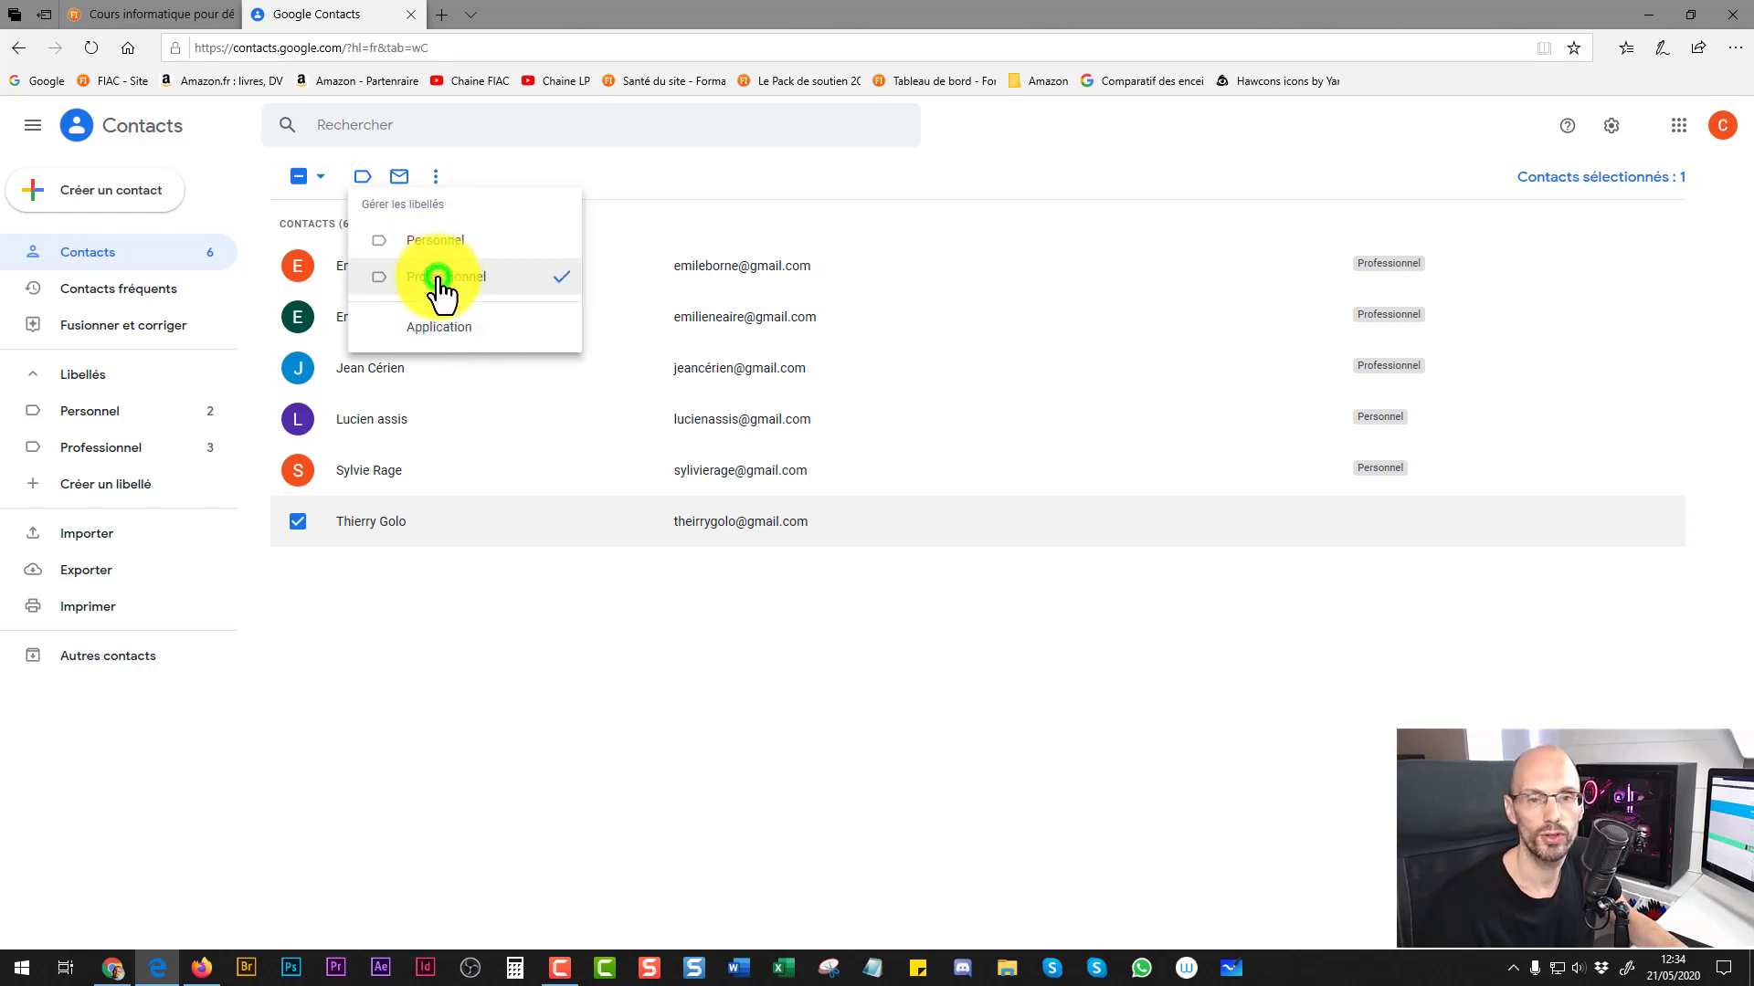
{"action": "left_click", "coordinate": [432, 342]}
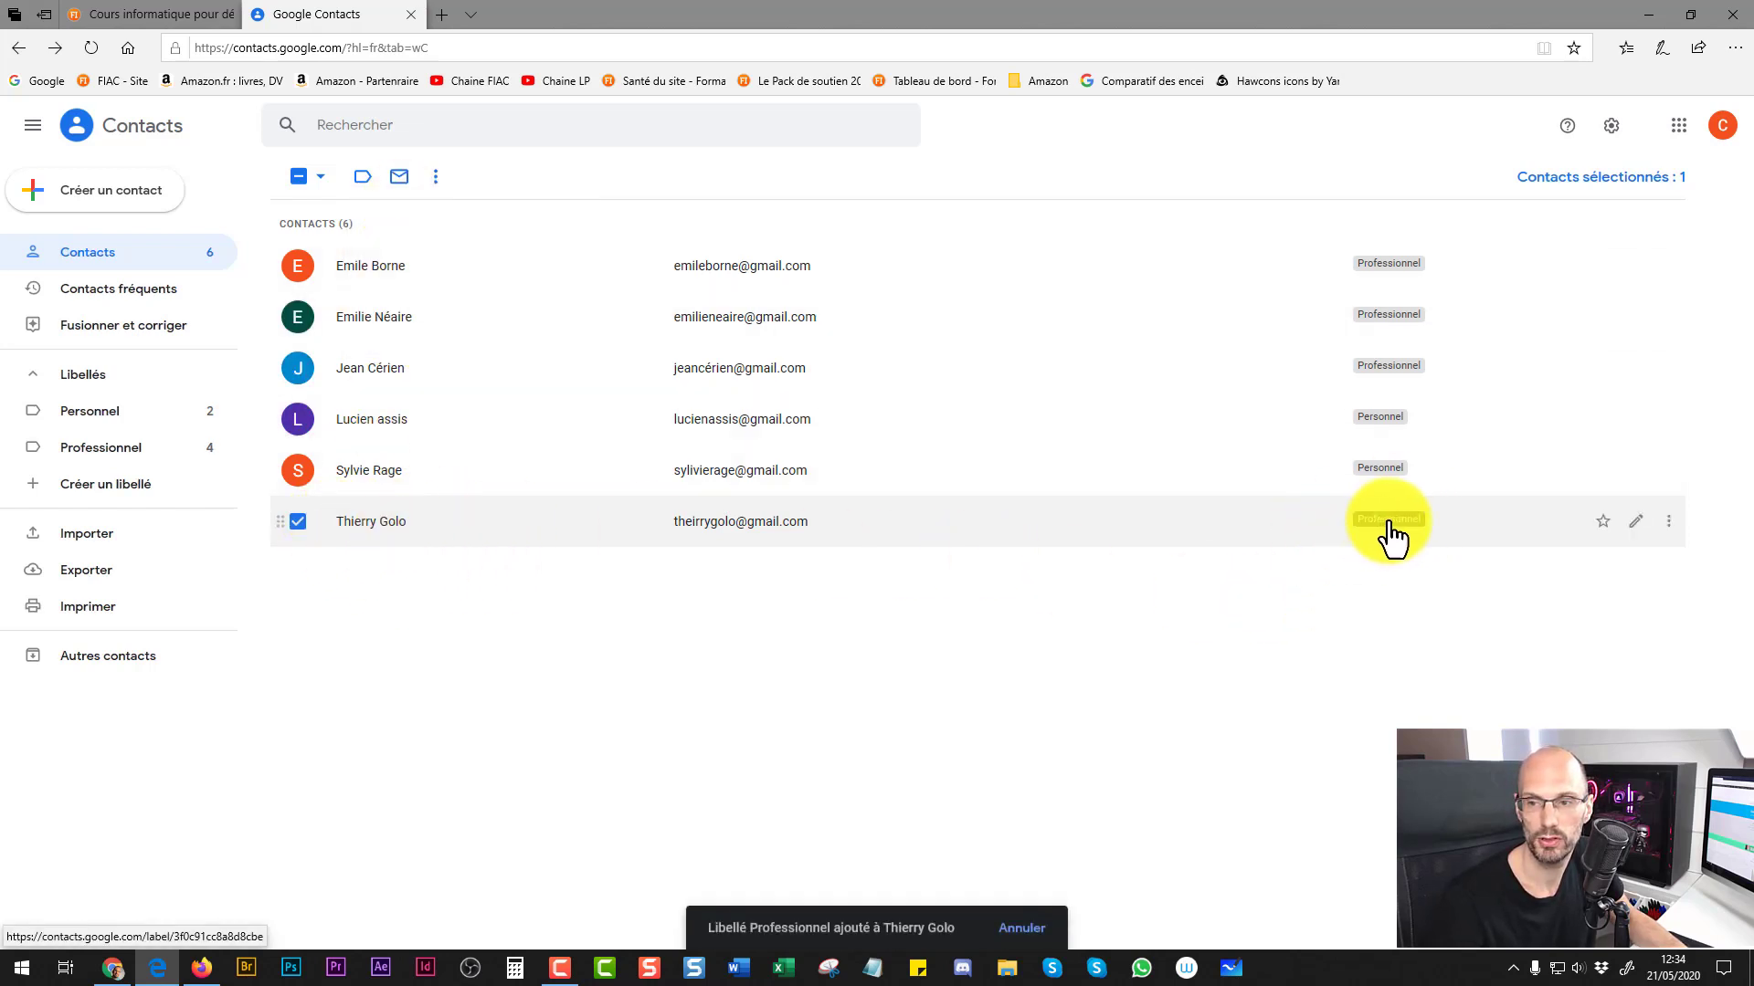
Step: Create a label named Association de boules and add it to only the first contact in the list
{"action": "left_click", "coordinate": [298, 522]}
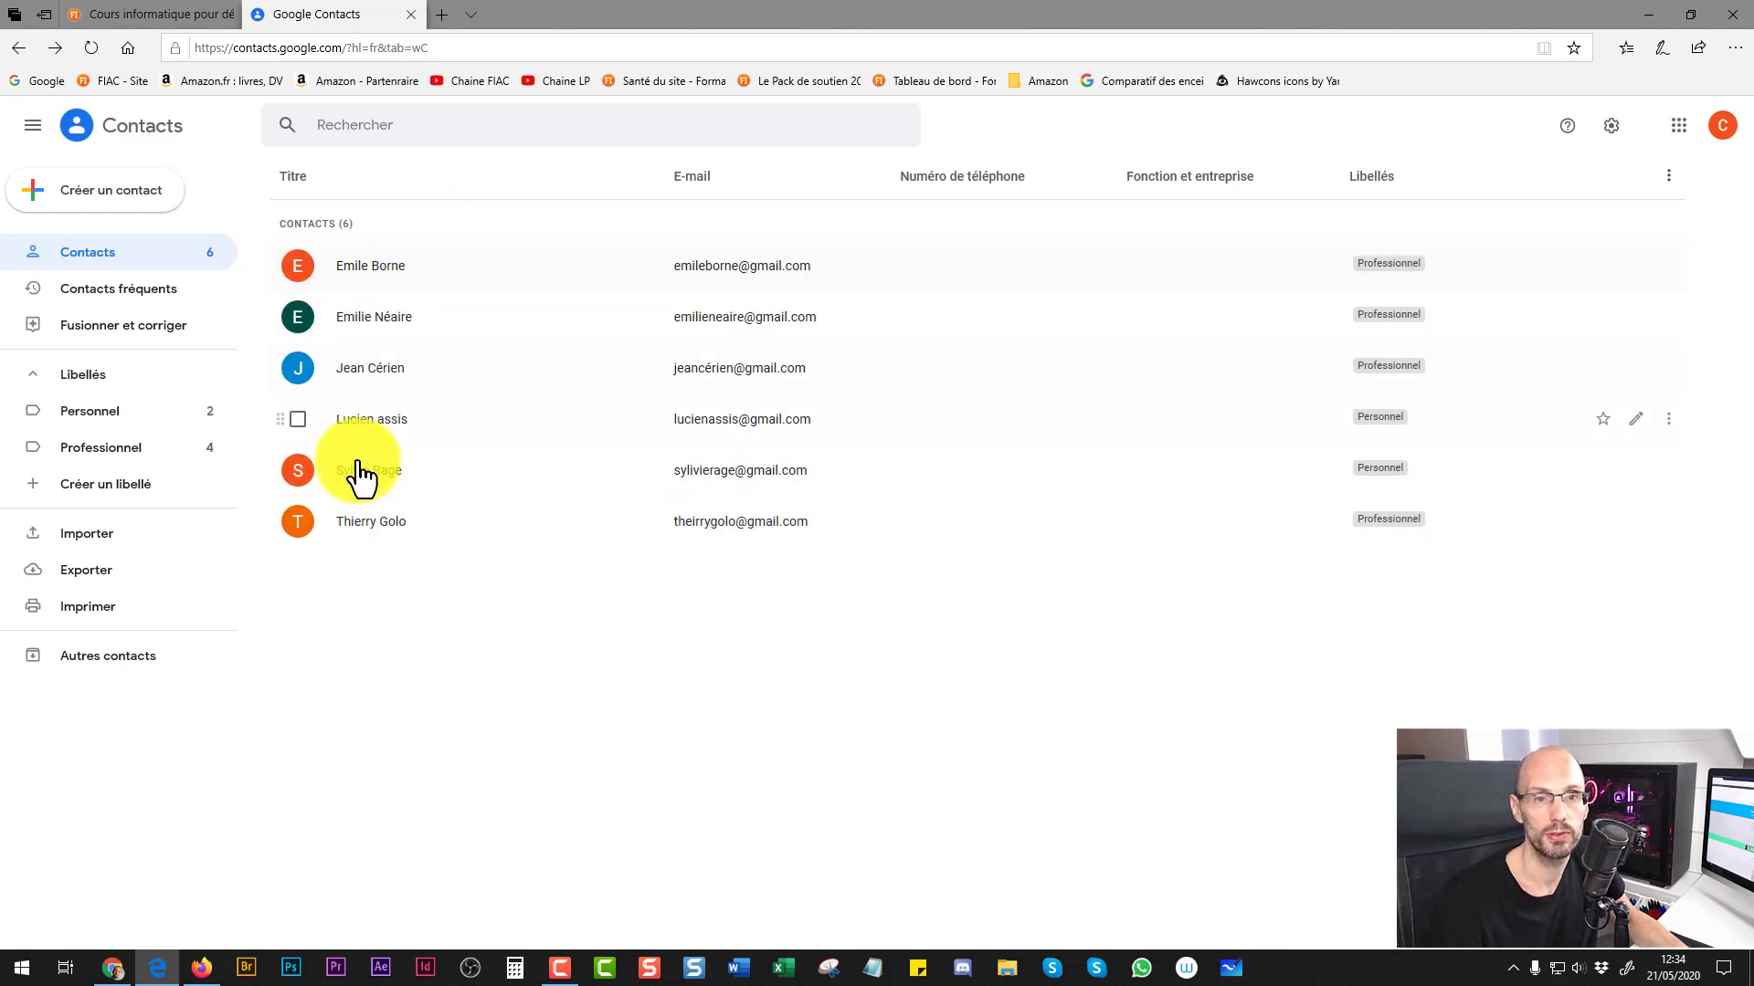
{"action": "left_click", "coordinate": [298, 267]}
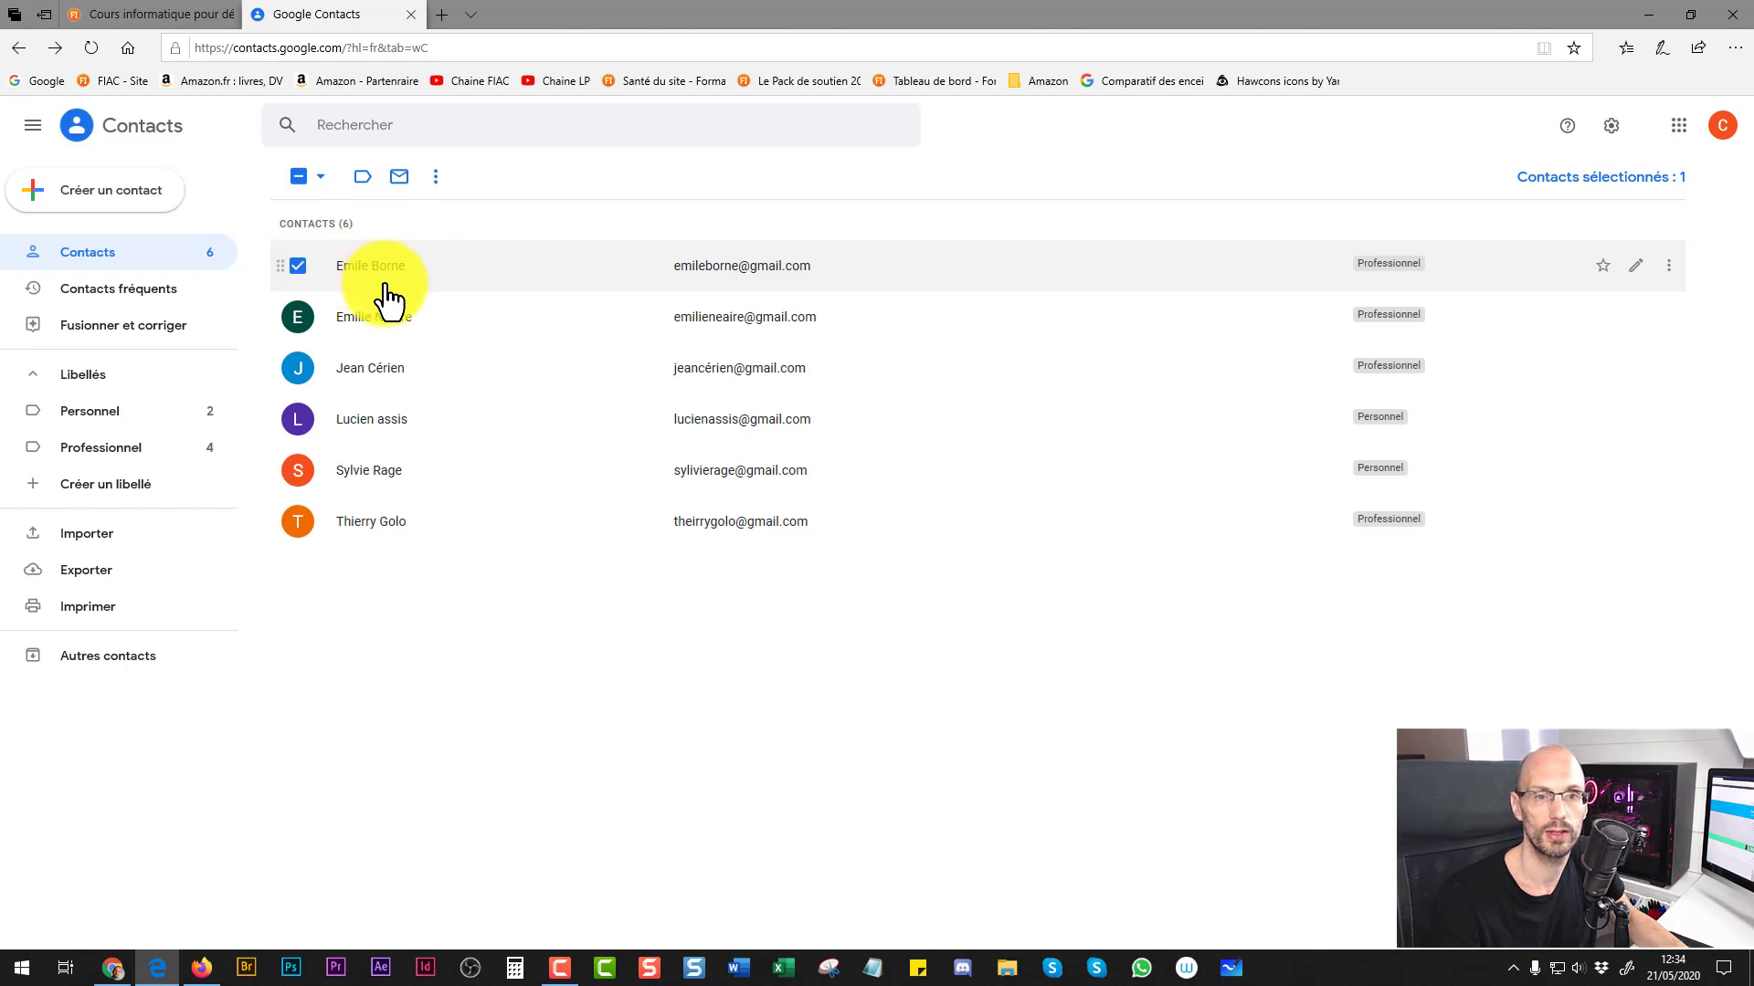
{"action": "left_click", "coordinate": [362, 179]}
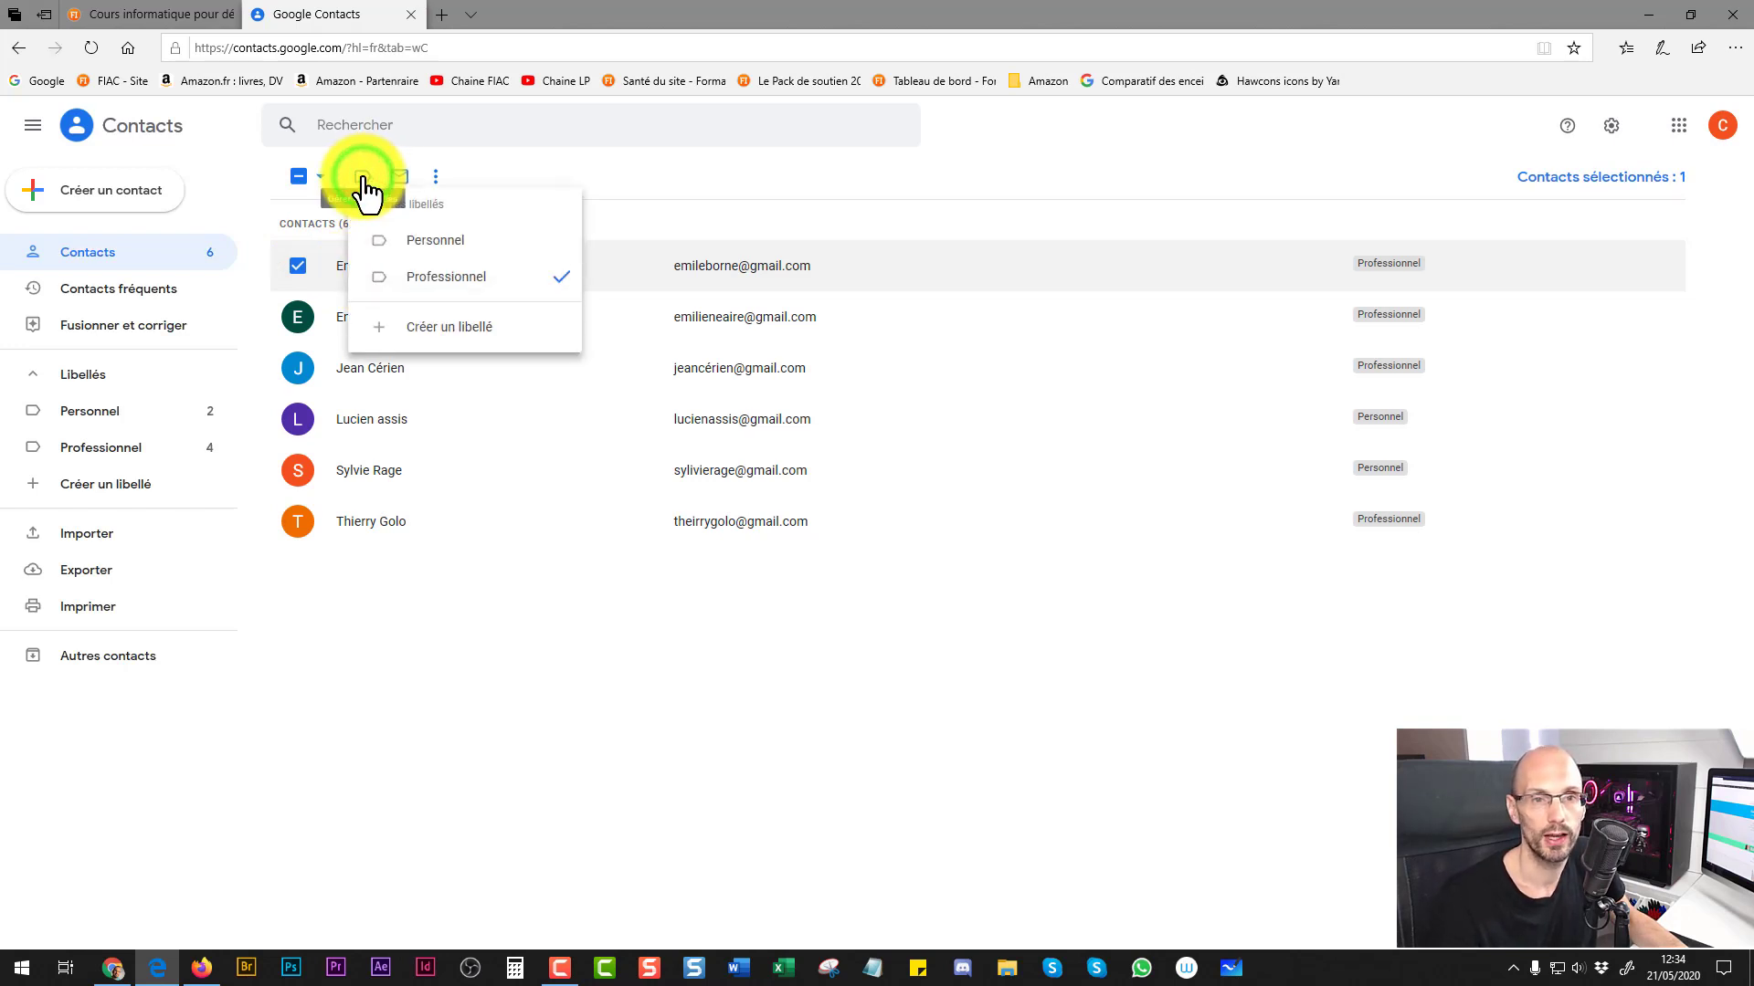
{"action": "left_click", "coordinate": [469, 331]}
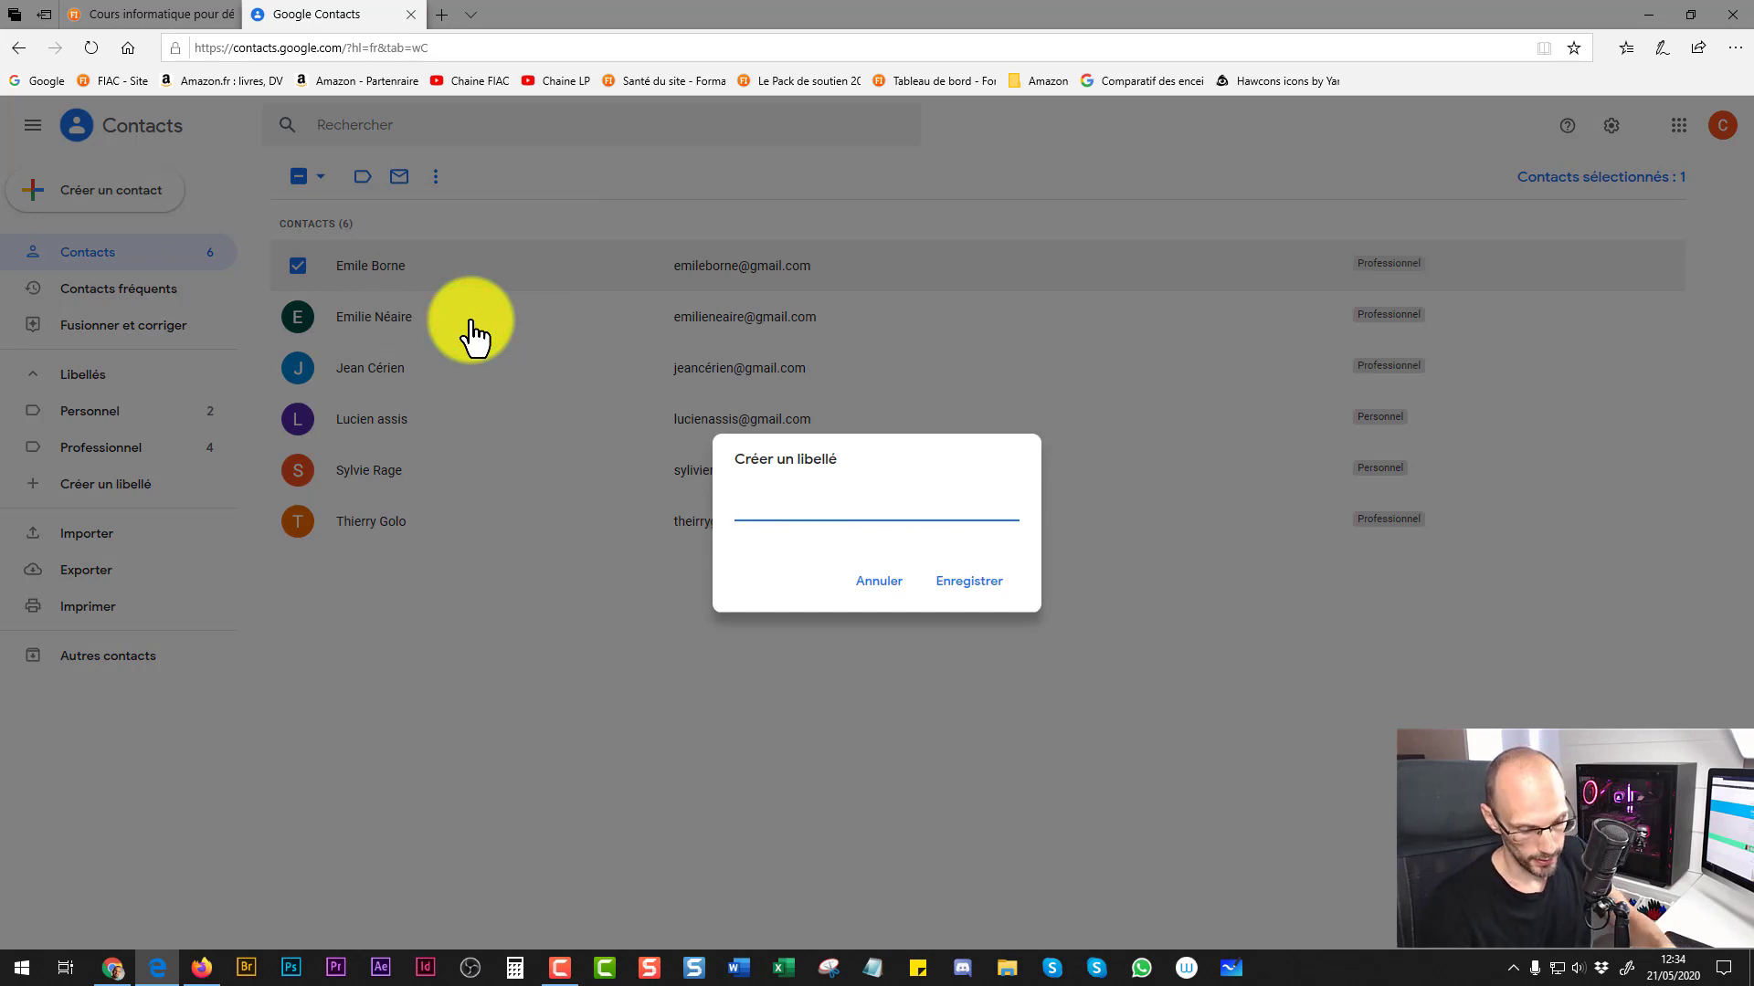
{"action": "type", "text": "Asso"}
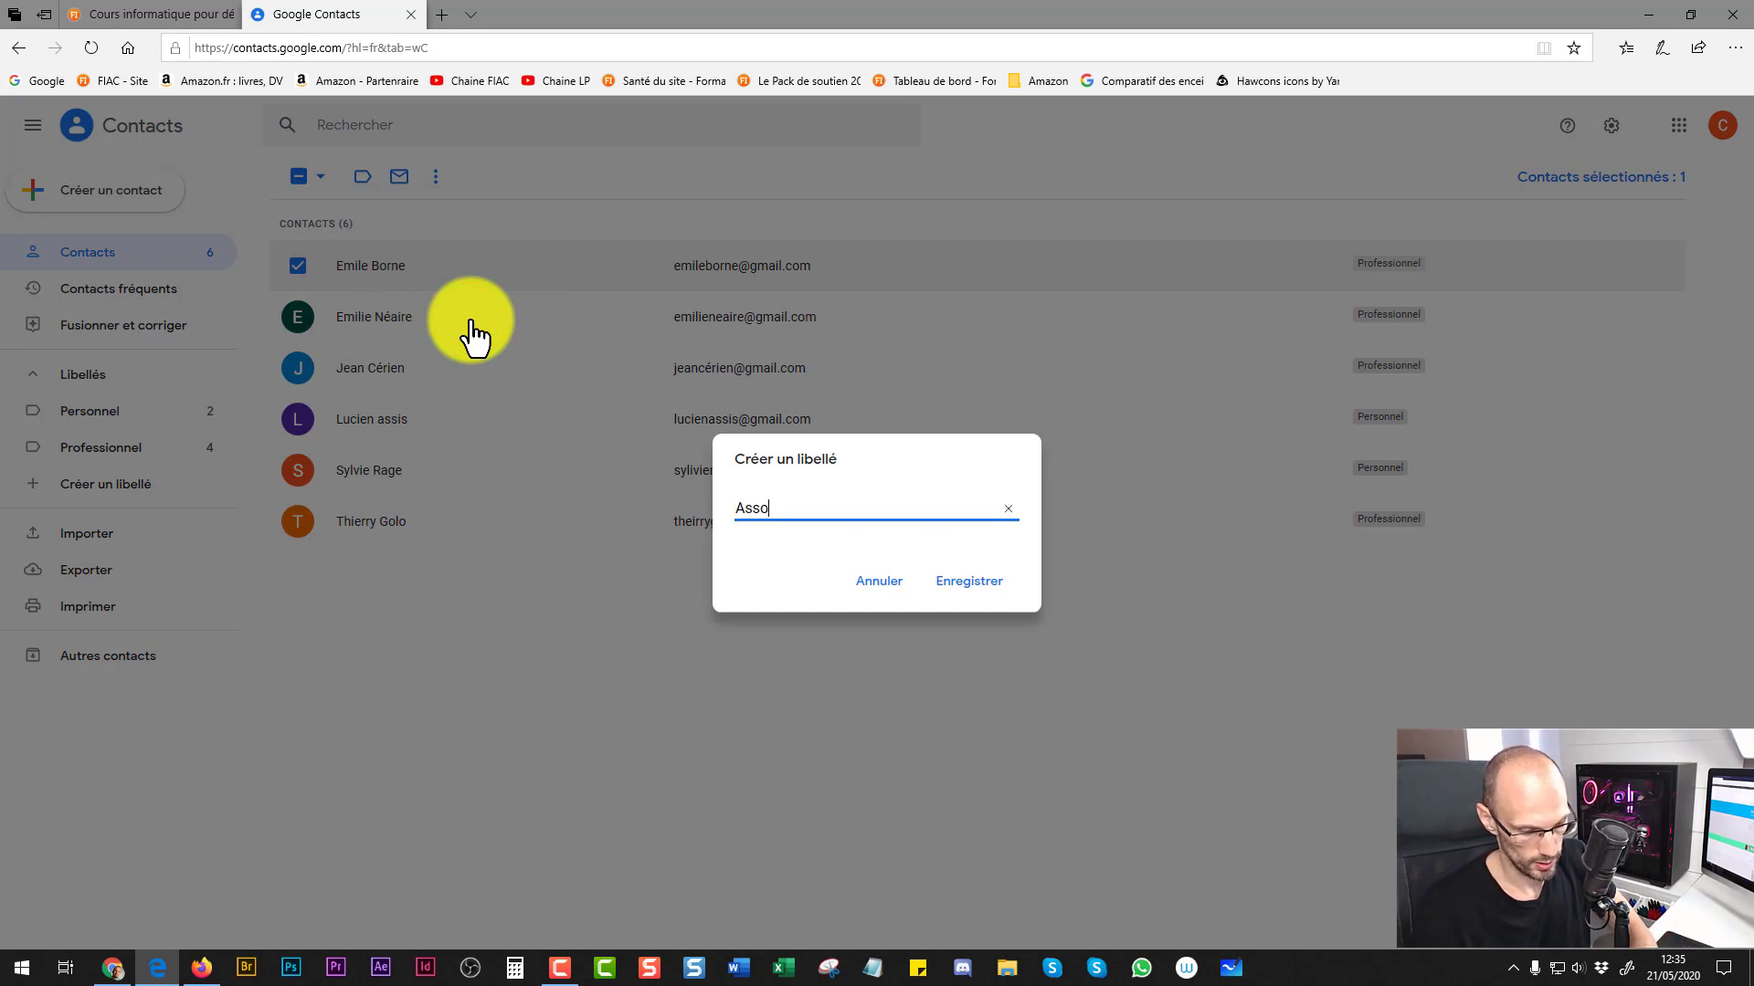
{"action": "type", "text": "ciation de boule"}
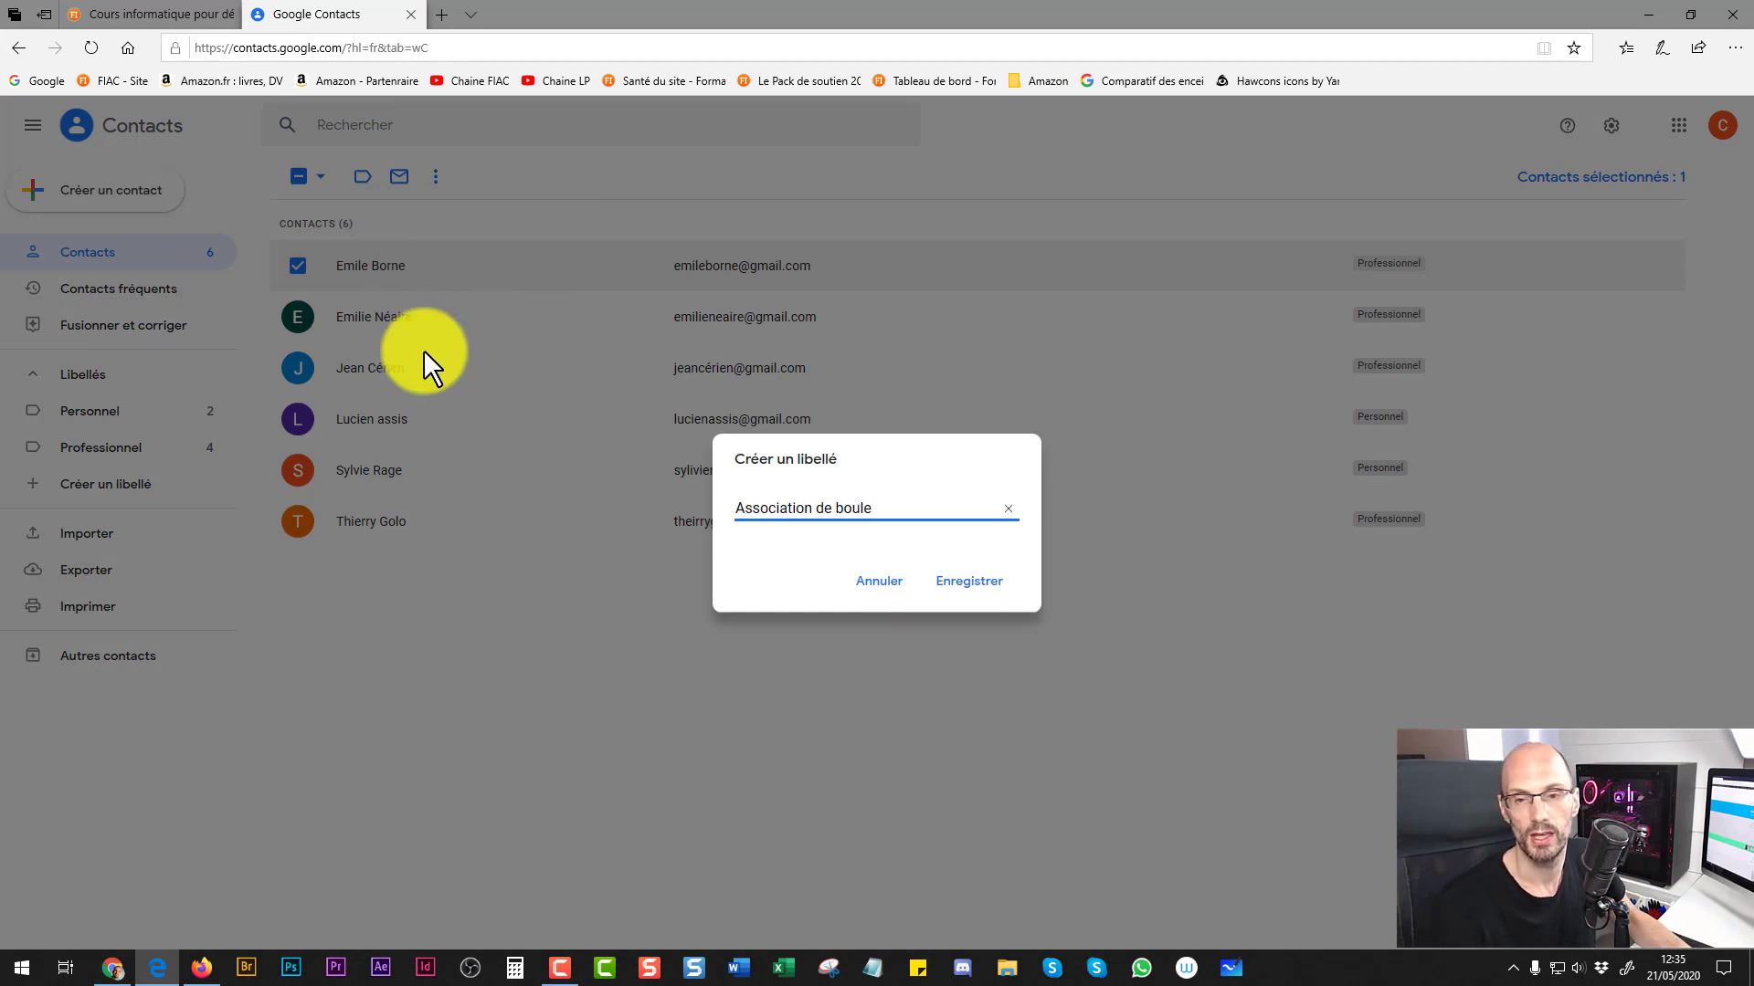
{"action": "type", "text": "s"}
{"action": "left_click", "coordinate": [984, 584]}
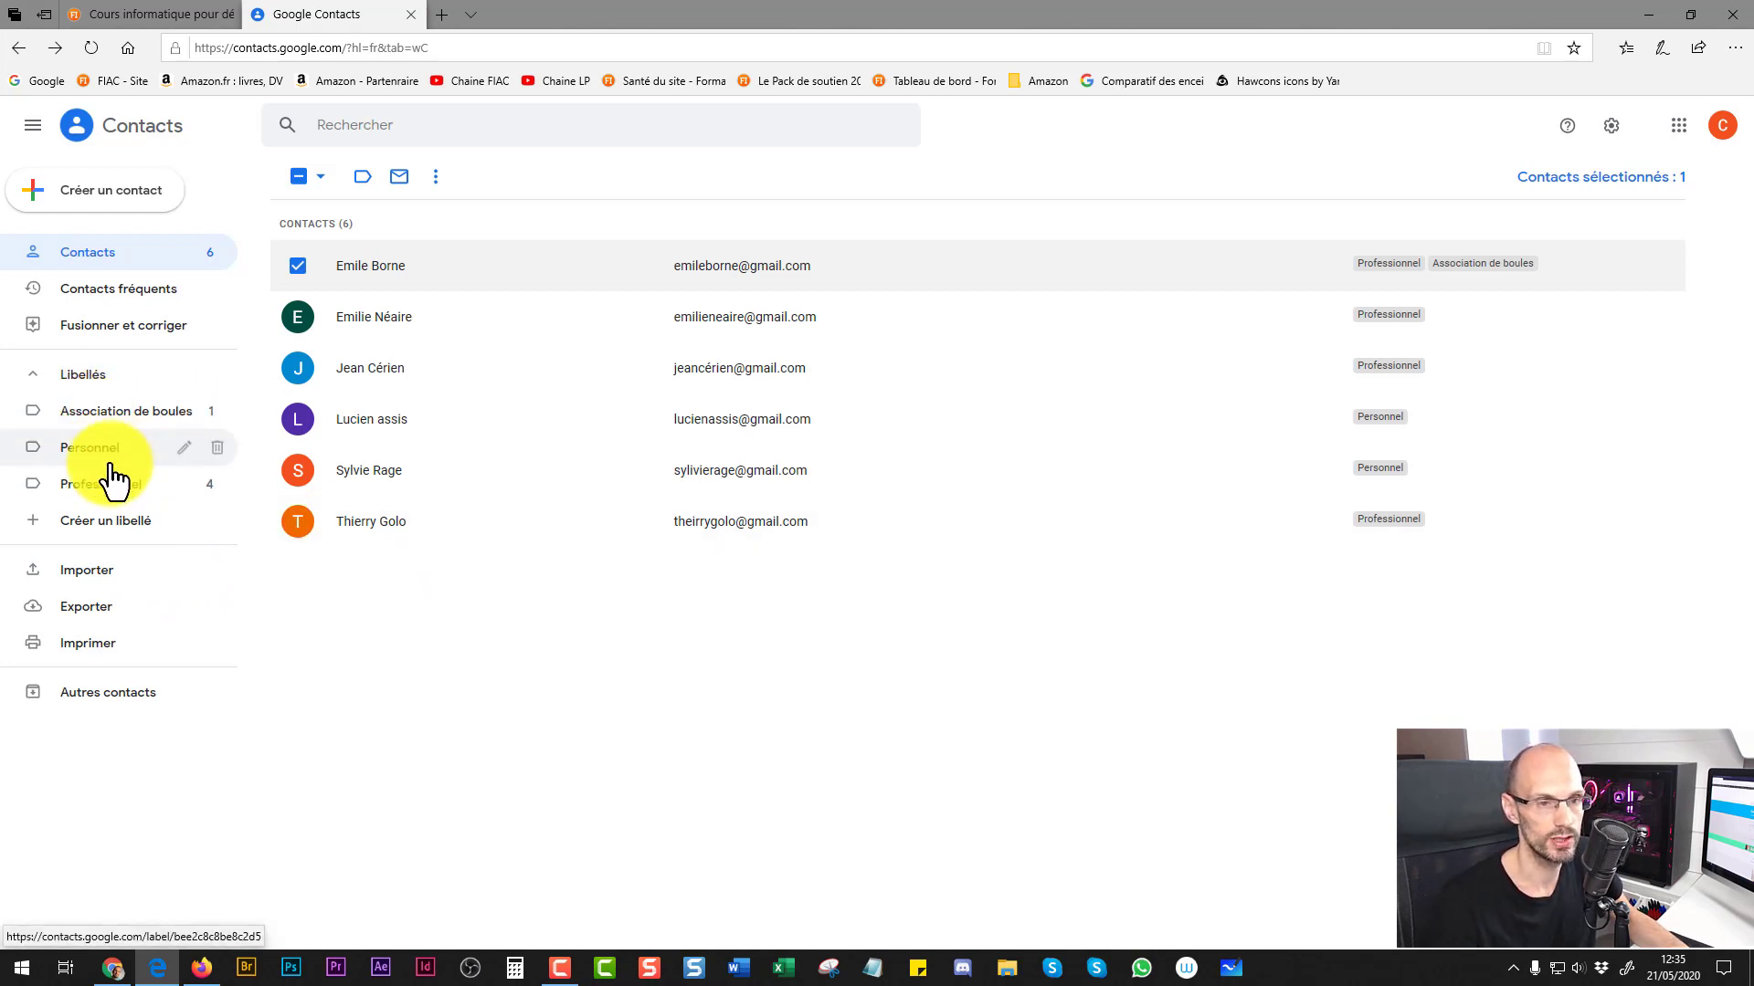
Step: Display the contacts that carry the Association de boules label
{"action": "left_click", "coordinate": [95, 420]}
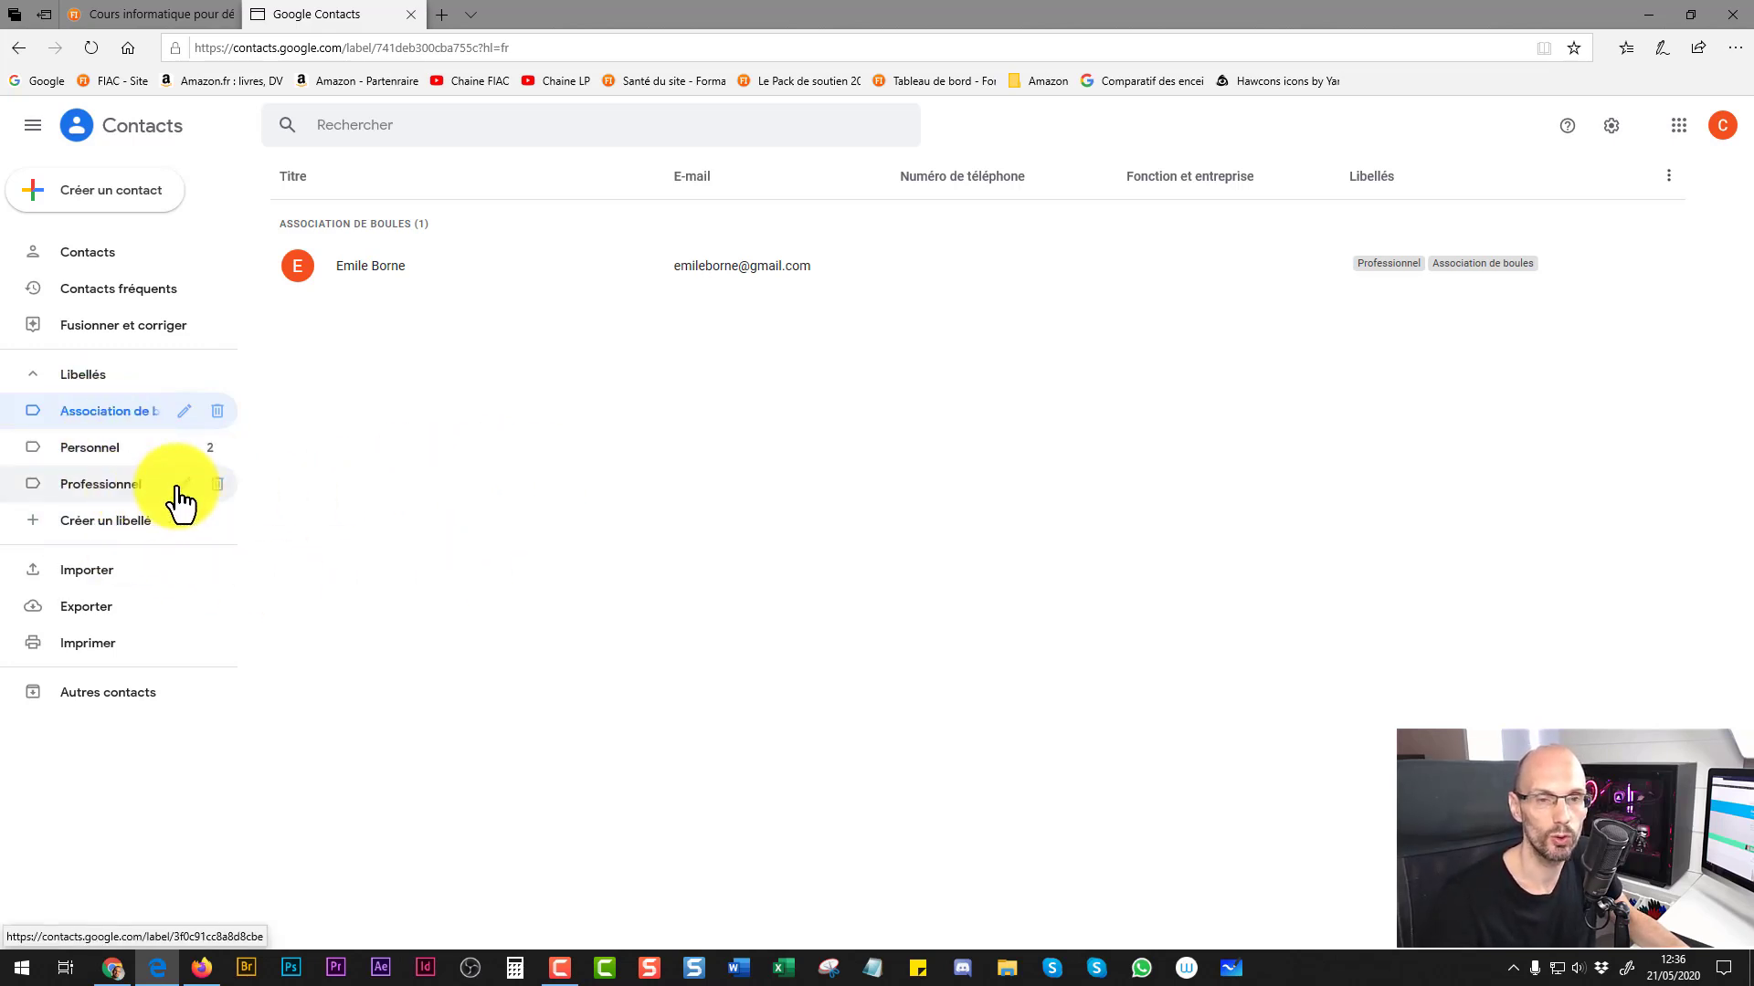
{"action": "left_click", "coordinate": [445, 439]}
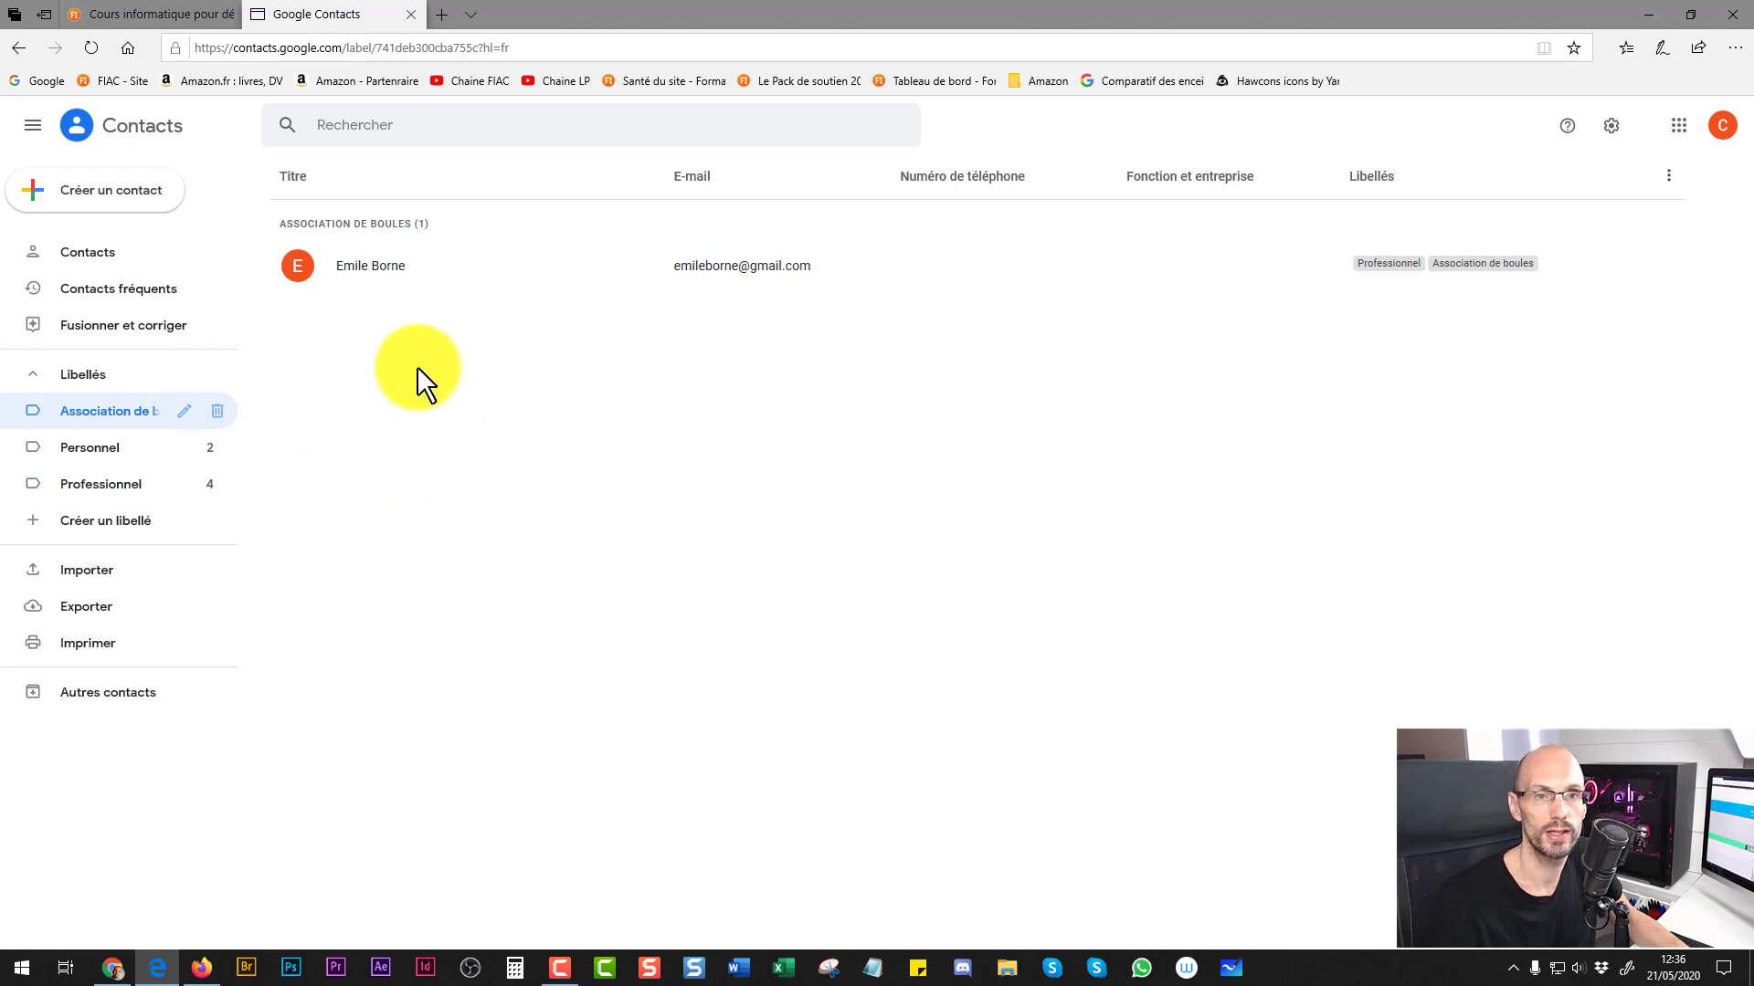
Step: Open Gmail from the Google home page in a new browser tab and start a new message in the enlarged compose window
{"action": "left_click", "coordinate": [436, 14]}
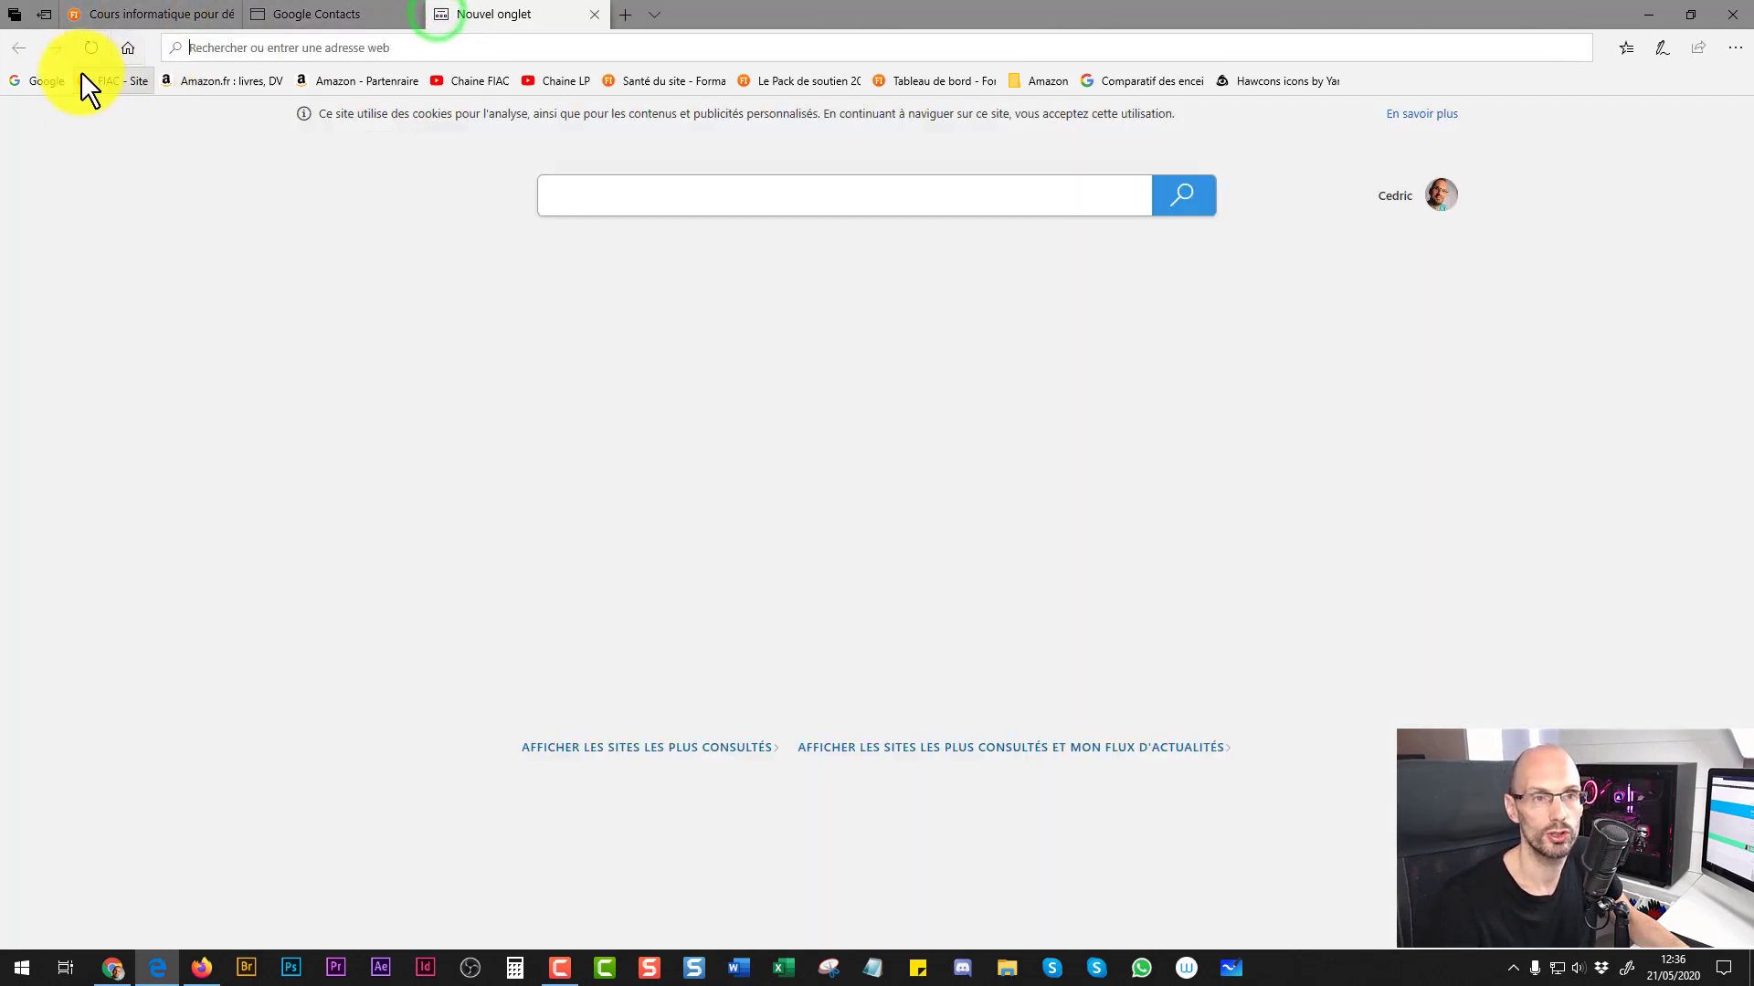
{"action": "left_click", "coordinate": [51, 78]}
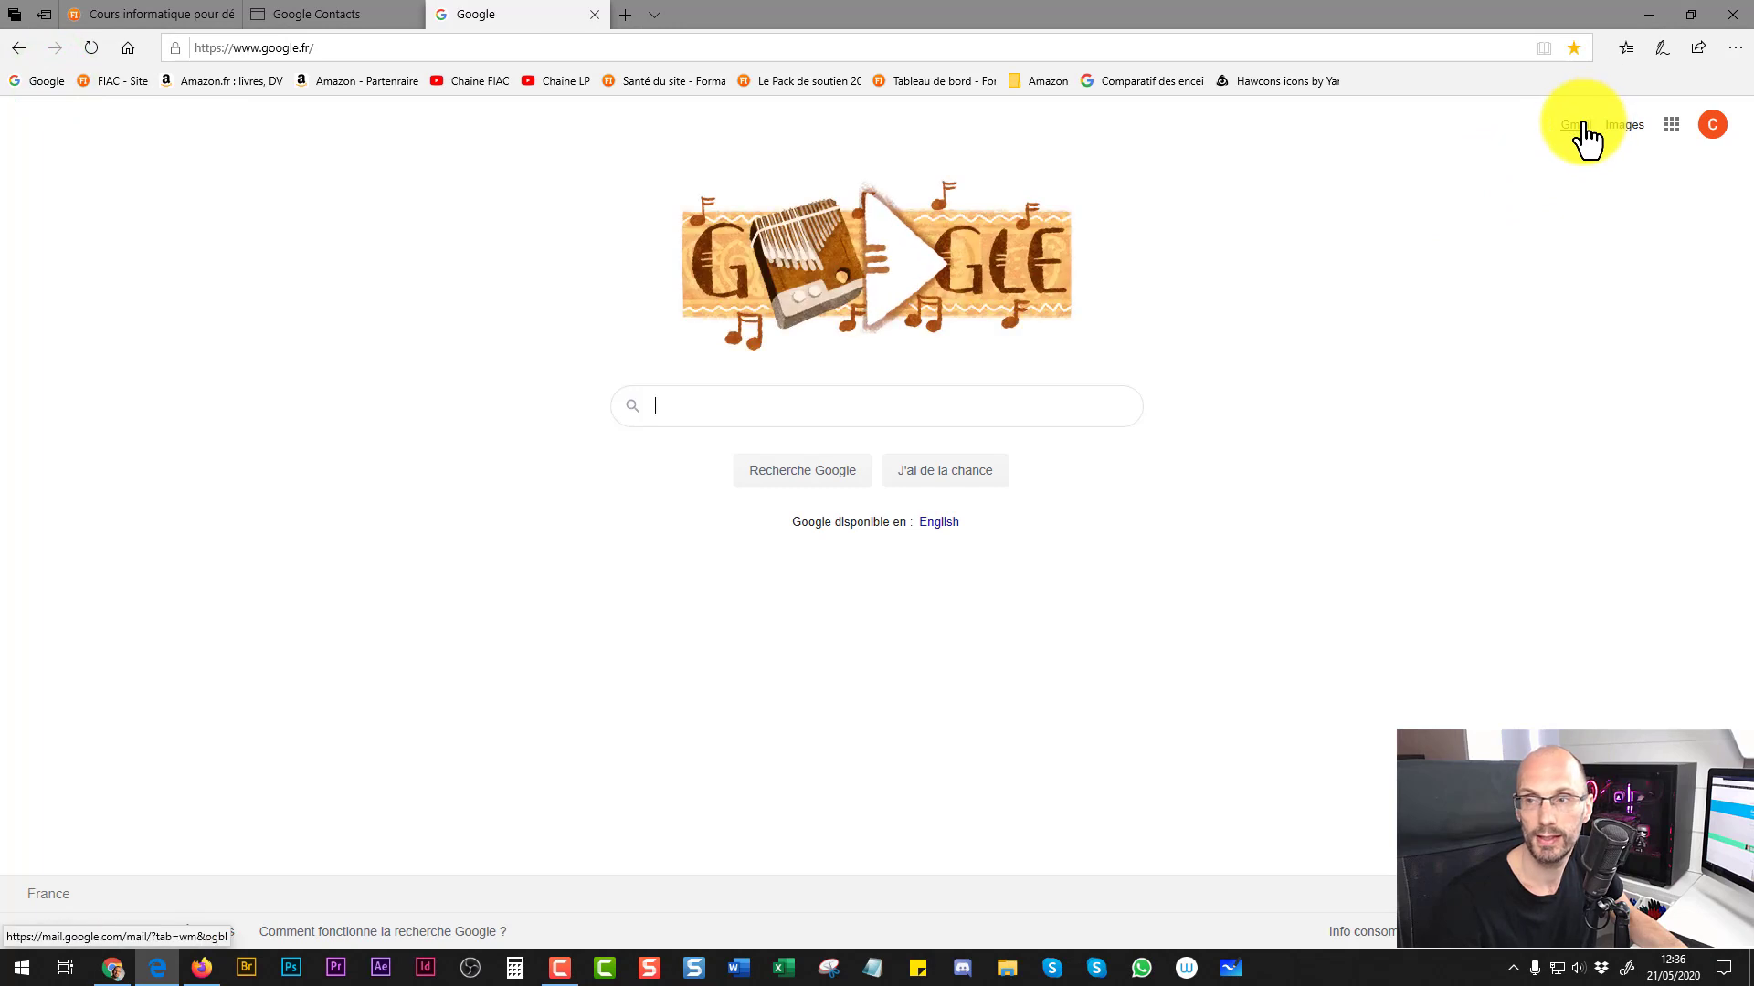
{"action": "left_click", "coordinate": [1576, 128]}
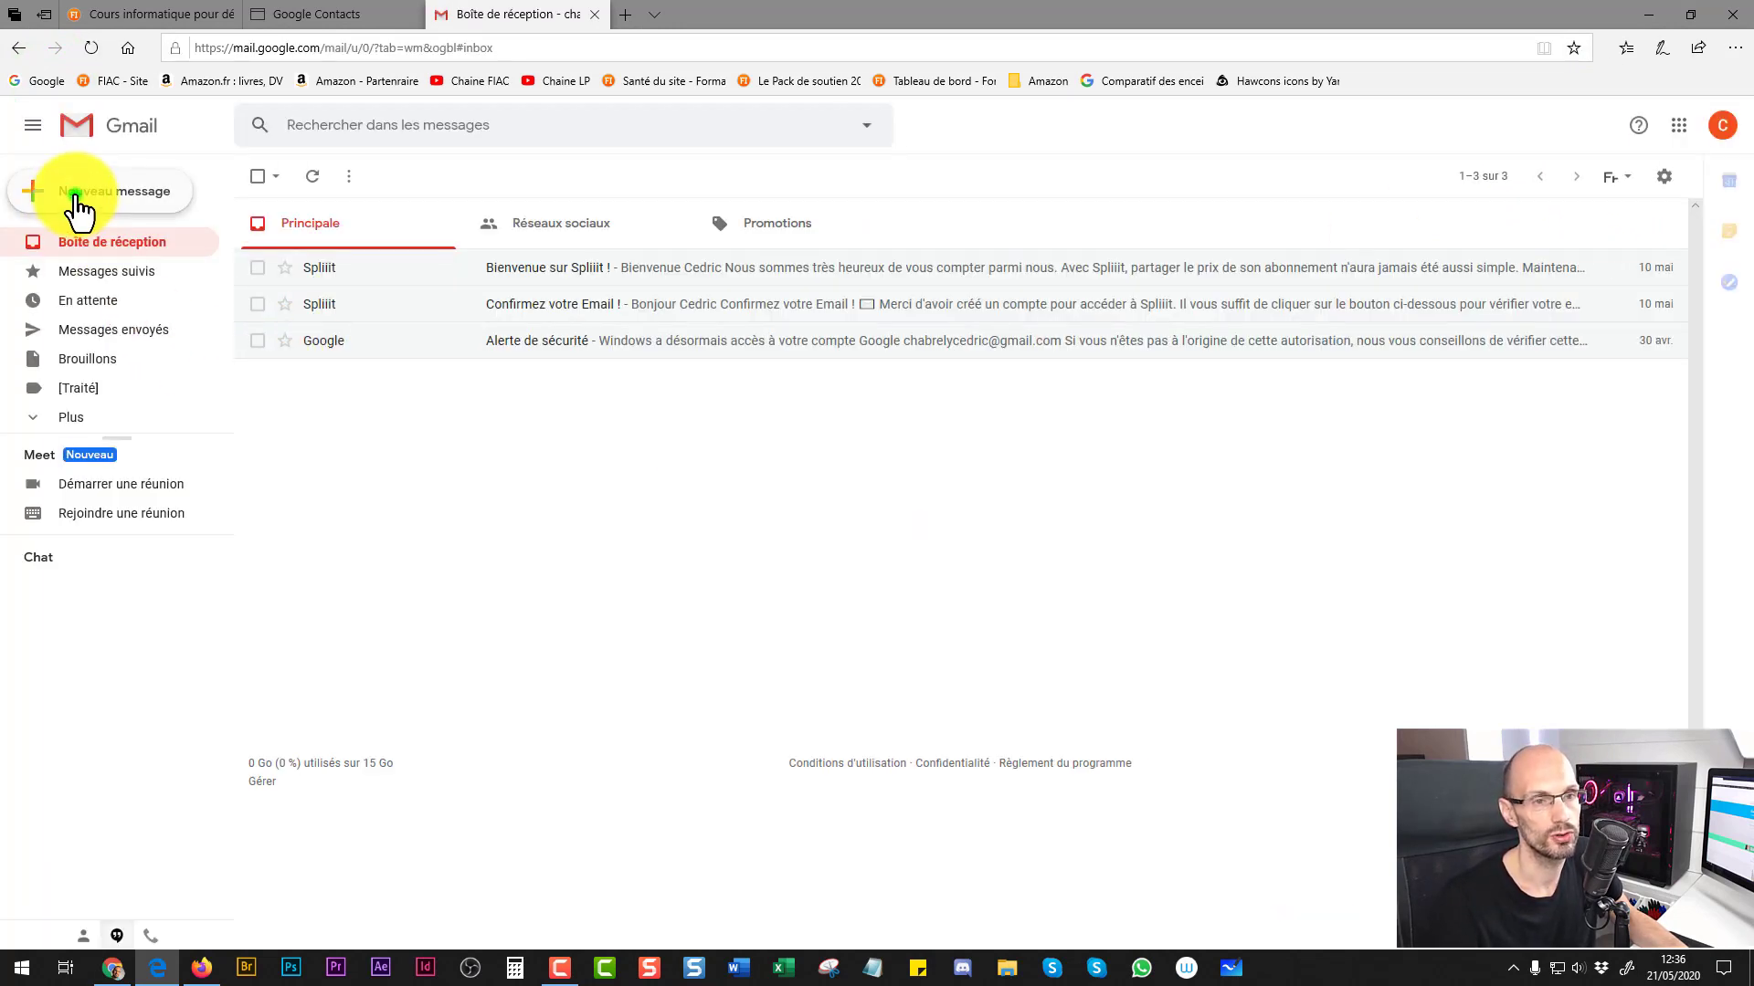
{"action": "left_click", "coordinate": [77, 196]}
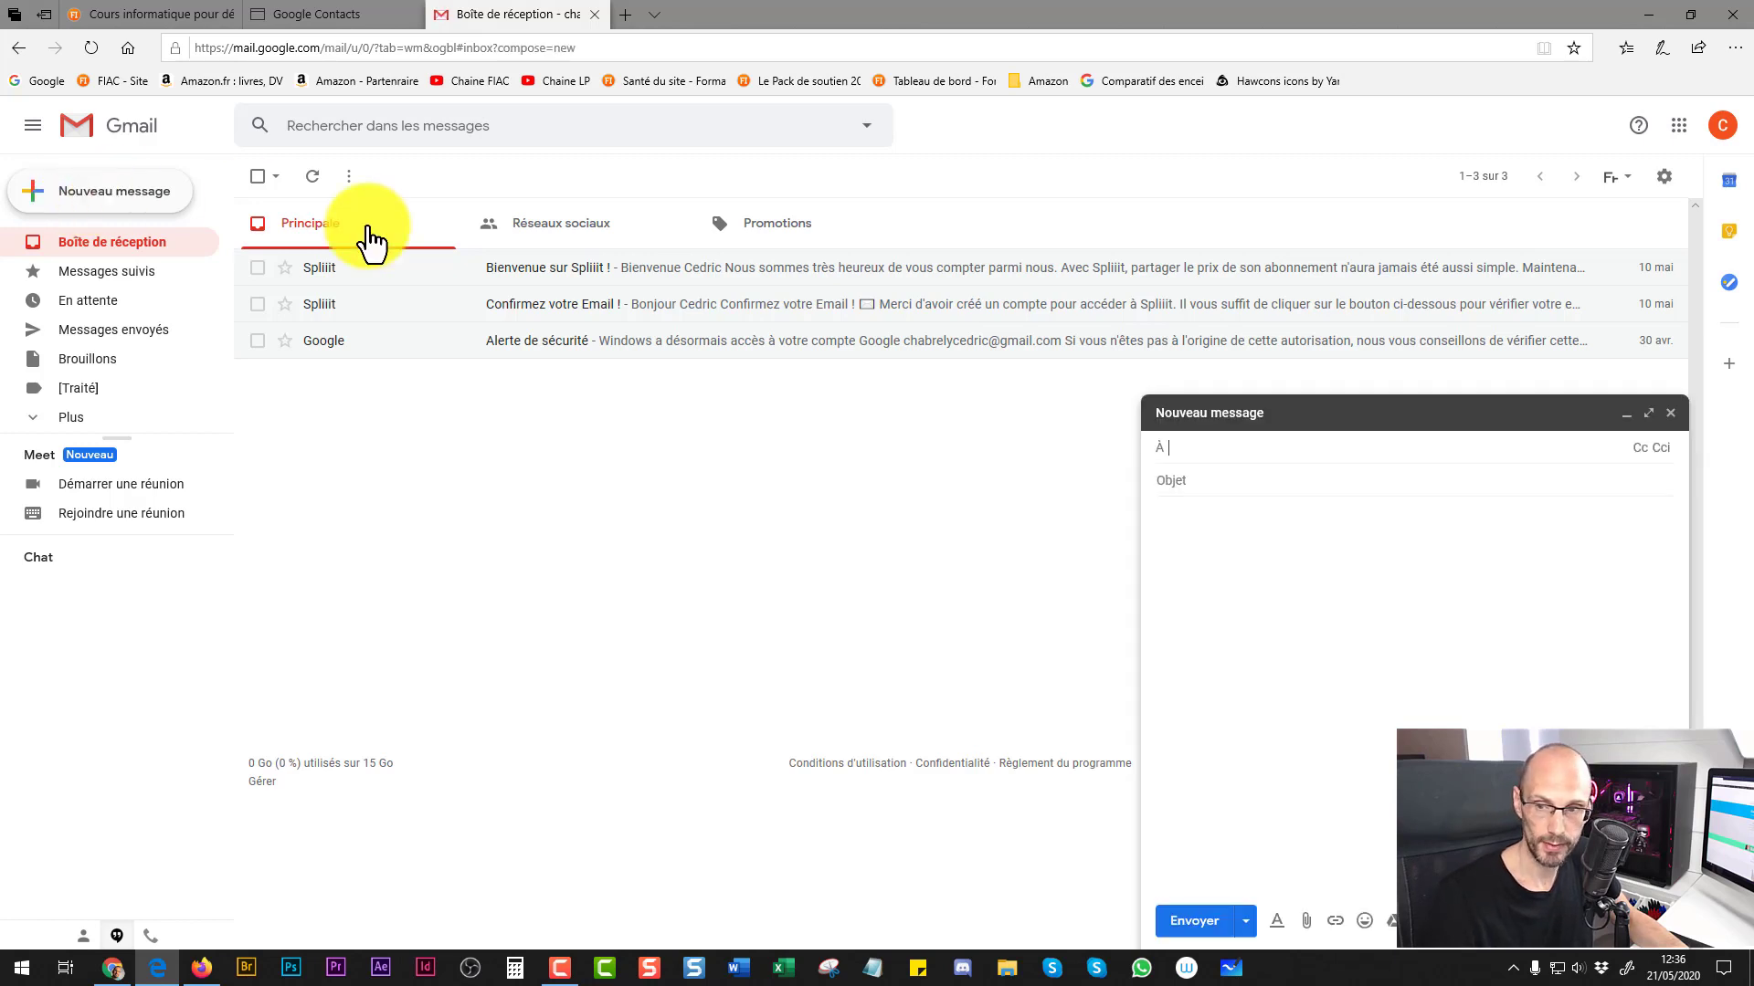
{"action": "left_click", "coordinate": [1648, 413]}
Step: Insert all contacts with the Professionnel label as direct recipients (À) of the new message
{"action": "left_click", "coordinate": [156, 185]}
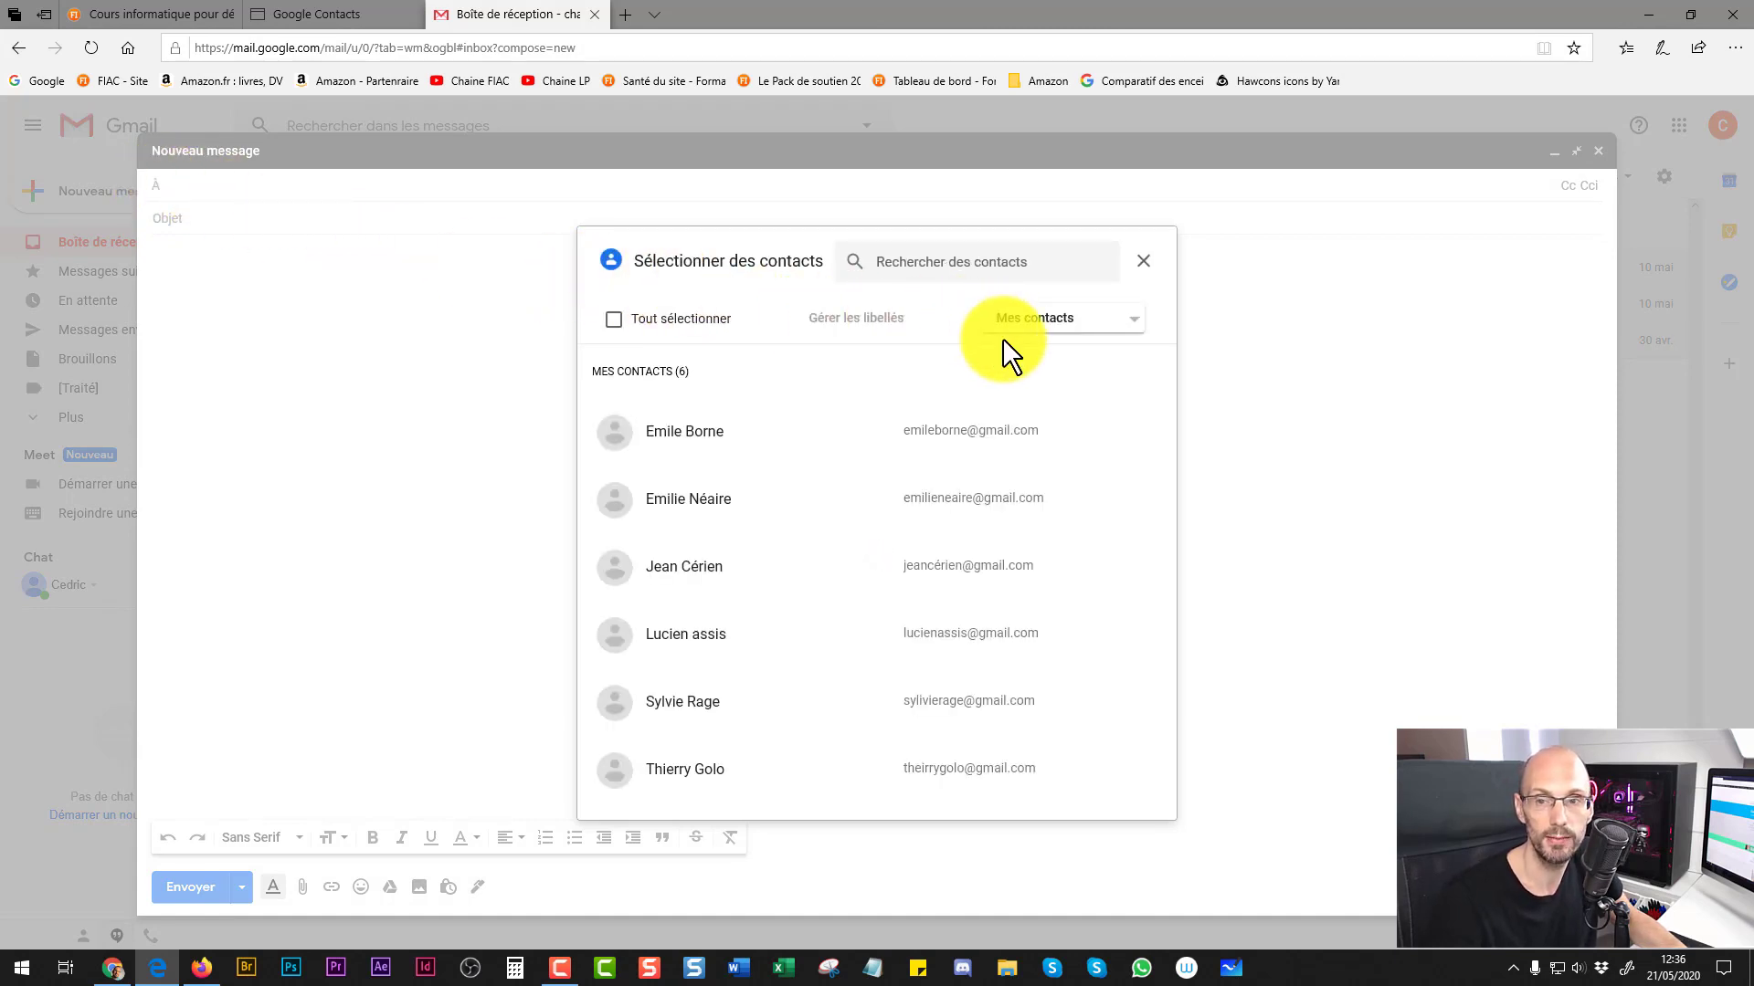
{"action": "left_click", "coordinate": [1082, 336]}
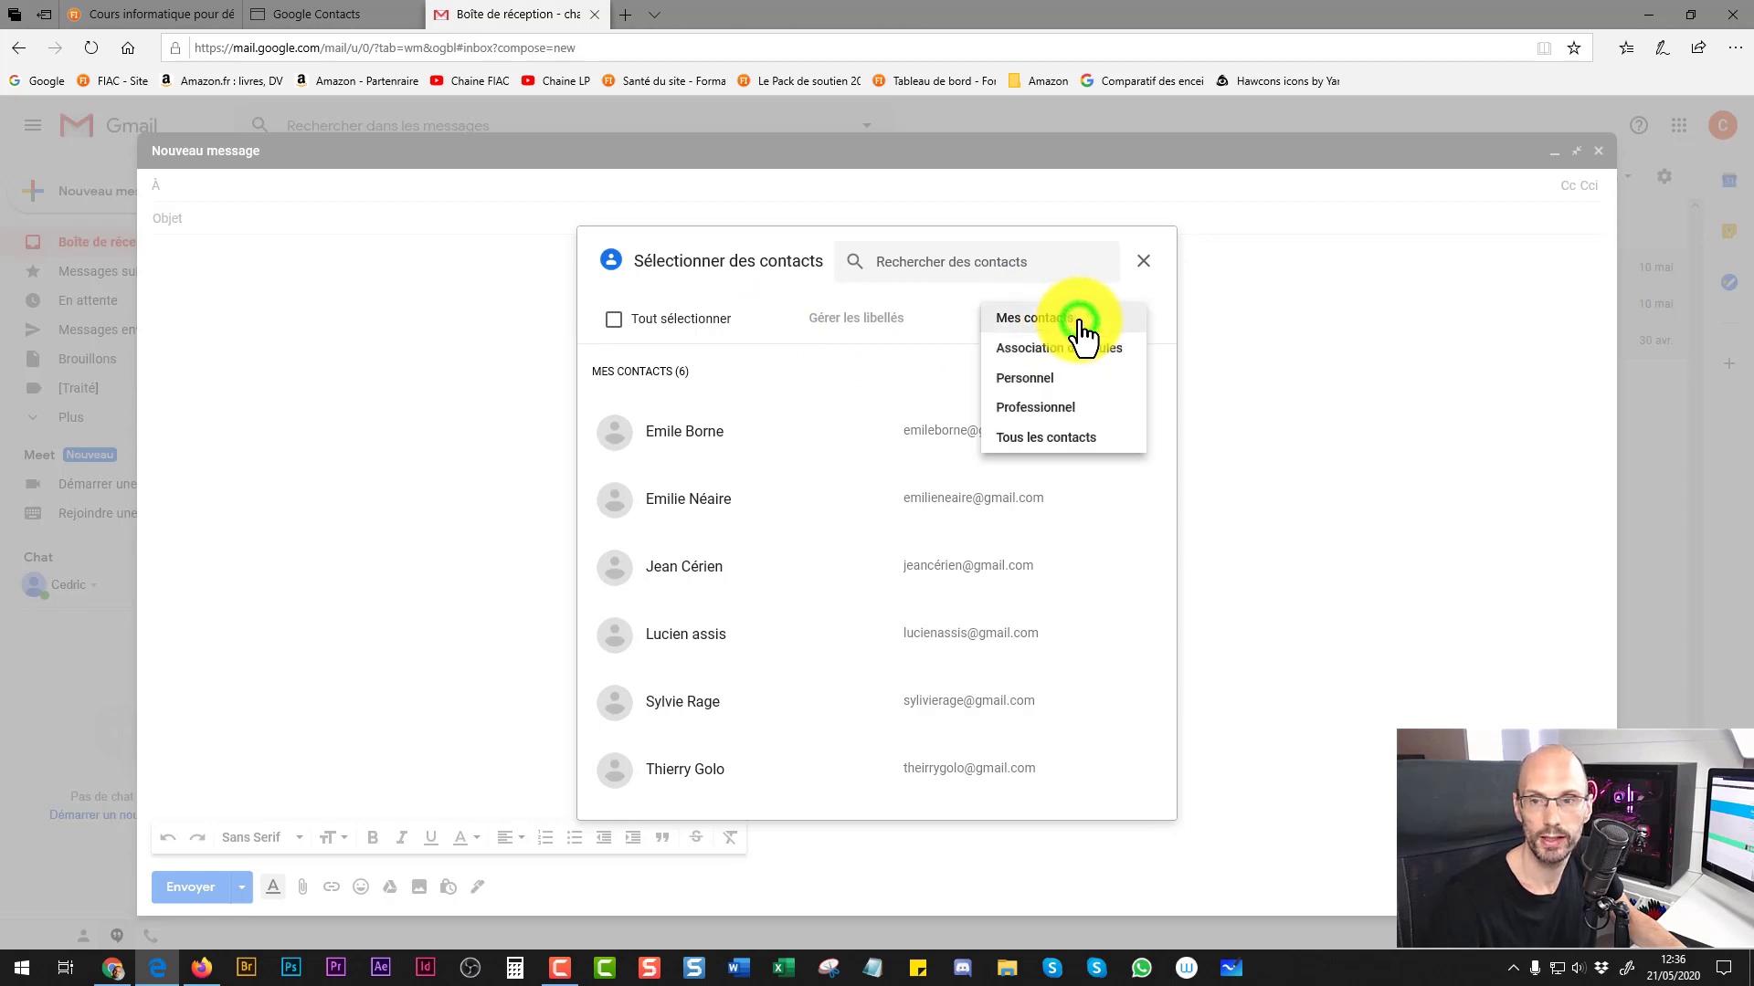
{"action": "left_click", "coordinate": [1028, 409]}
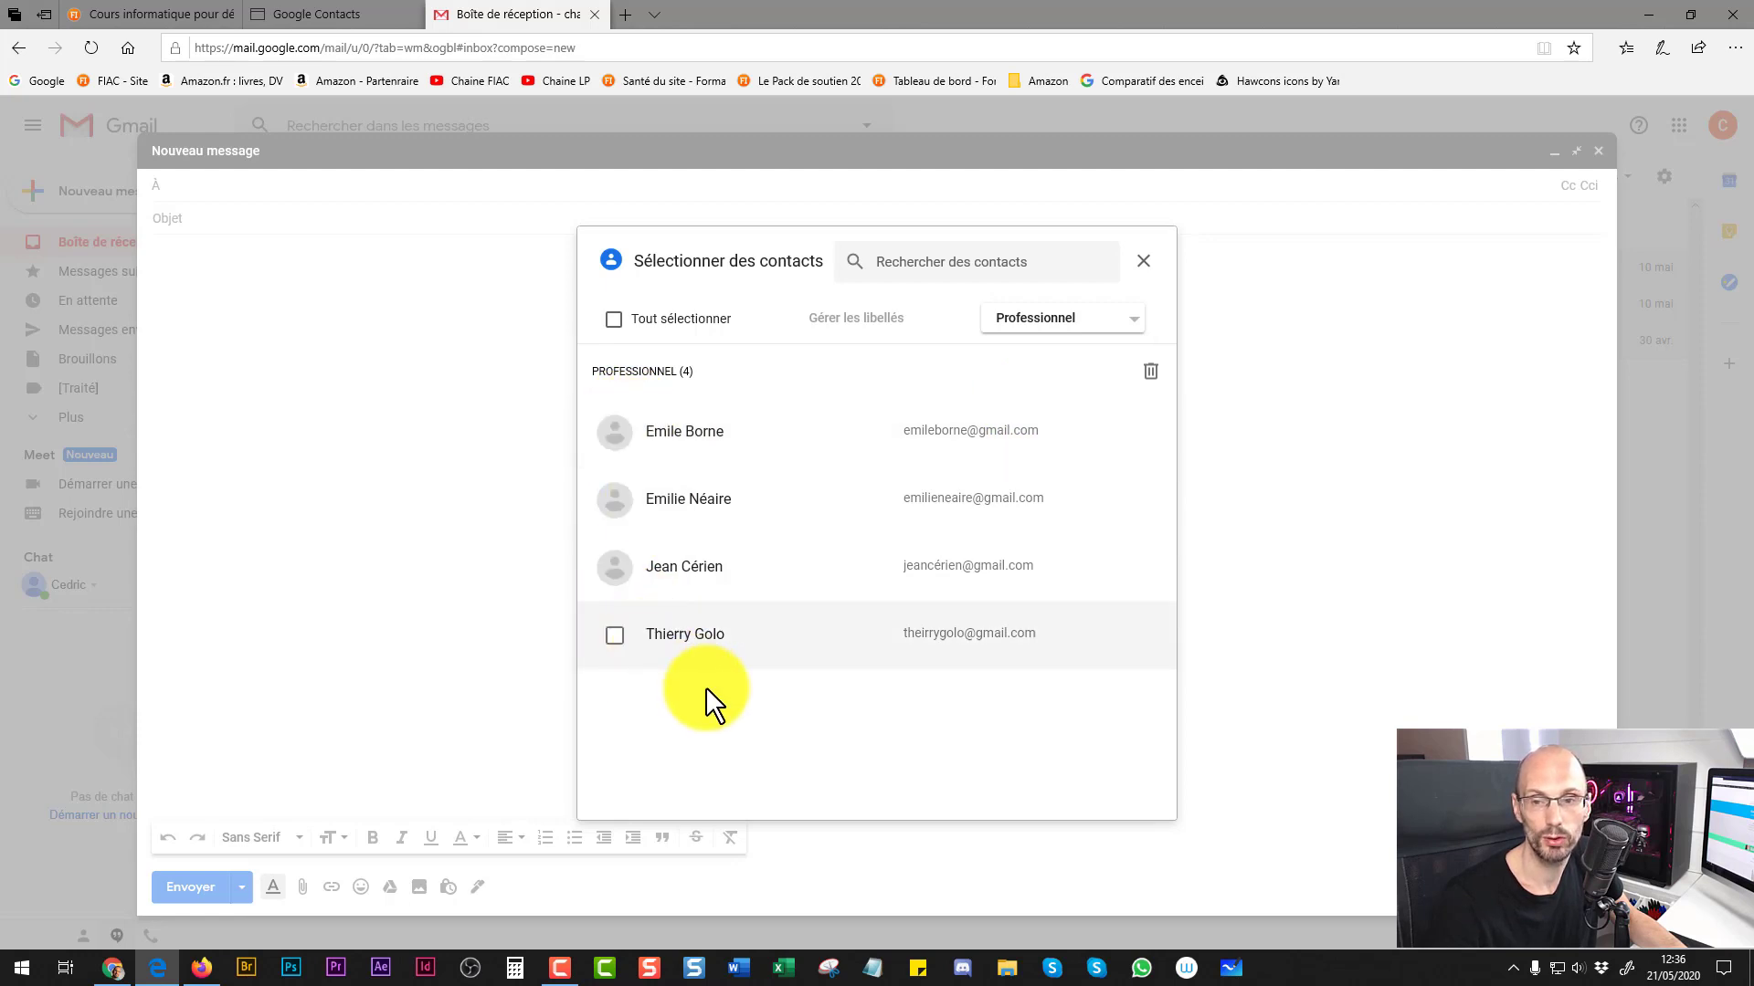
{"action": "left_click", "coordinate": [613, 320]}
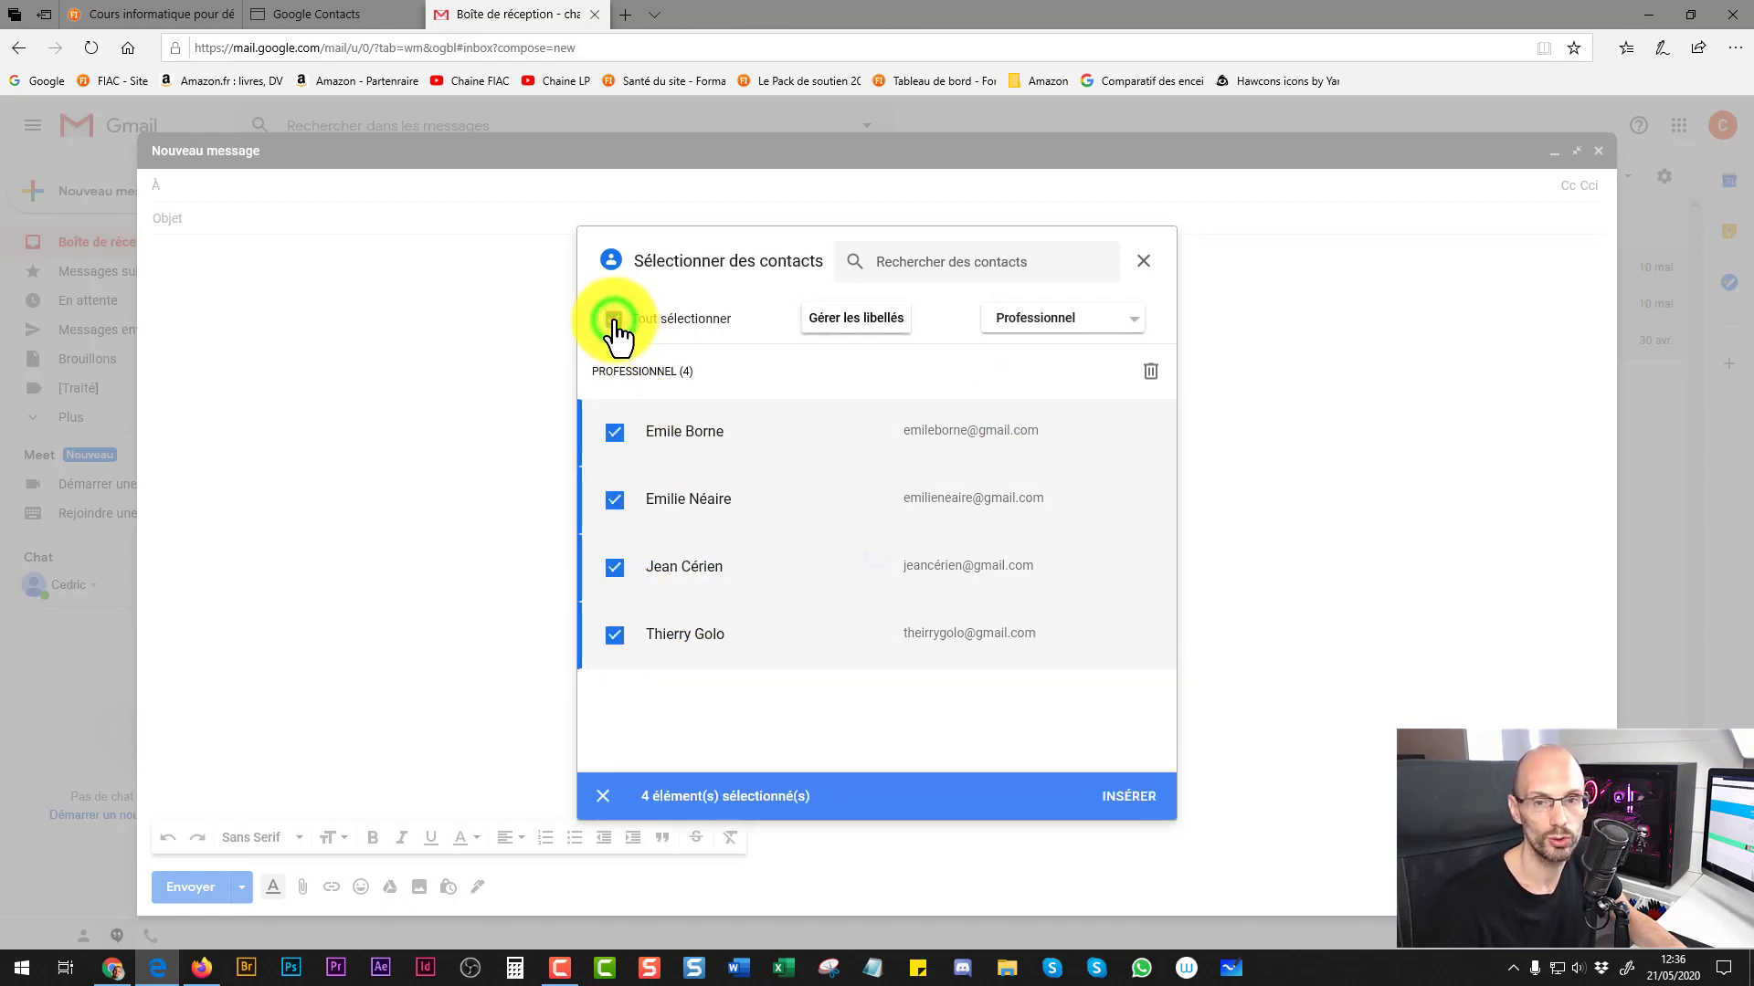
{"action": "left_click", "coordinate": [1125, 799]}
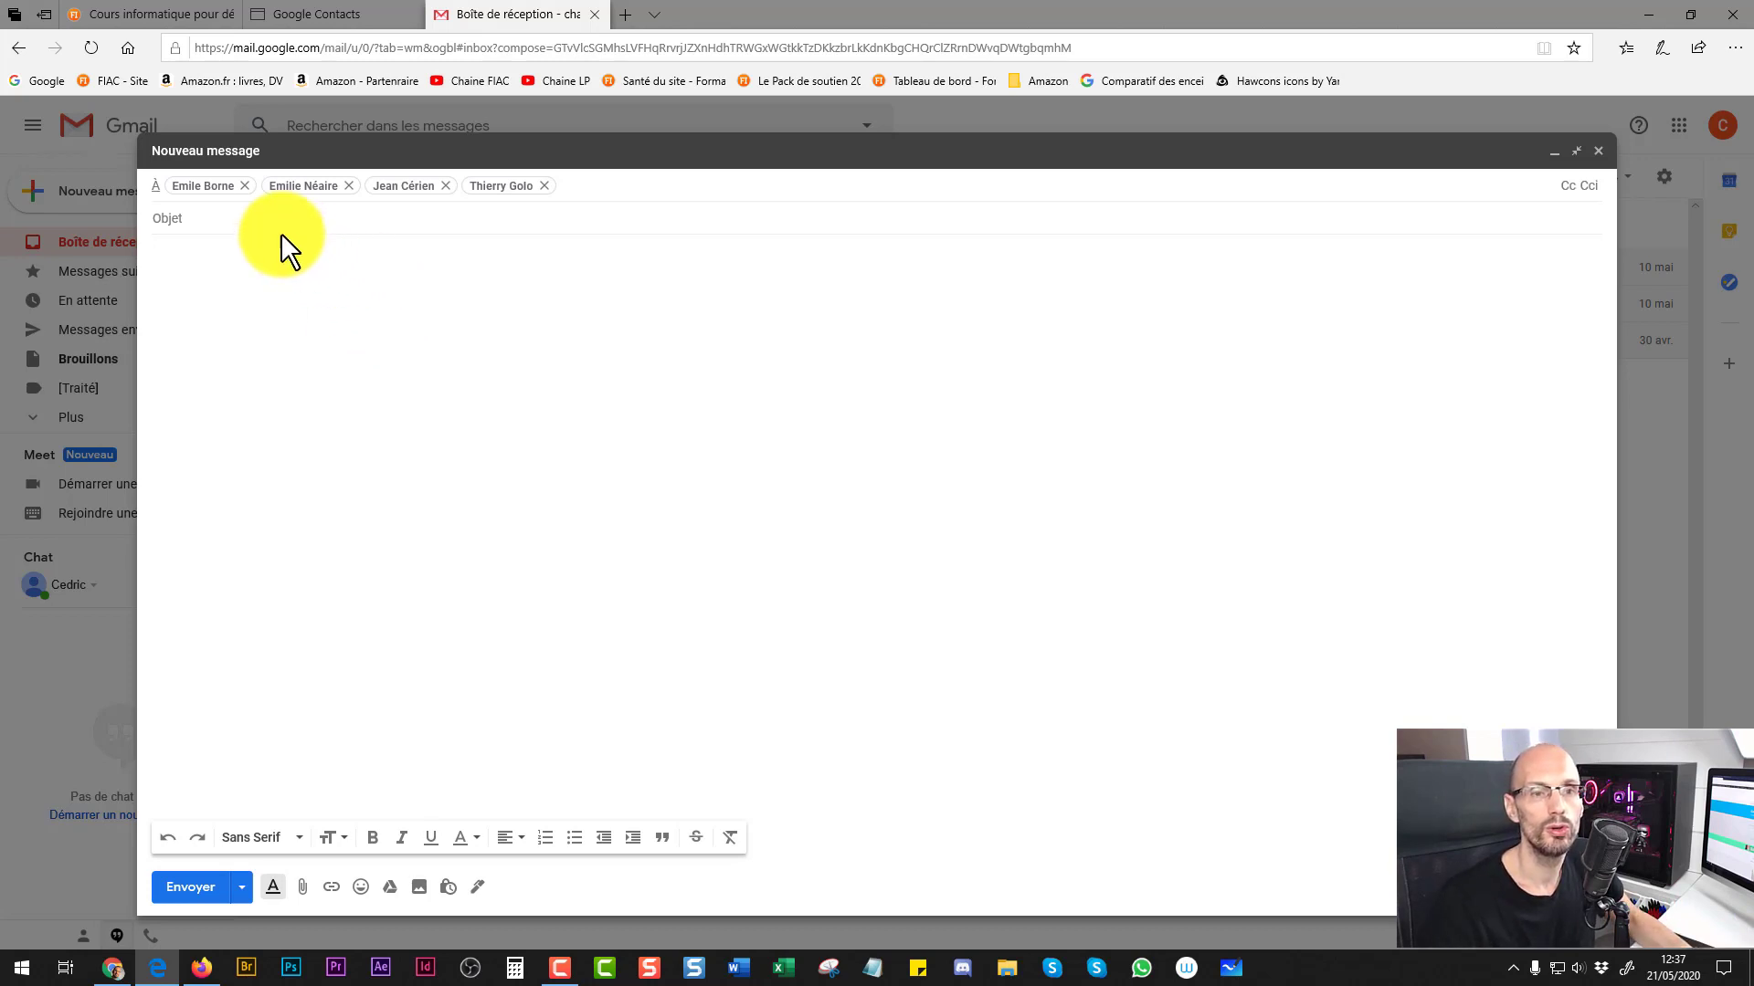
Step: Remove all the recipients from the message's À field
{"action": "left_click", "coordinate": [250, 191]}
{"action": "left_click", "coordinate": [250, 191]}
{"action": "left_click", "coordinate": [249, 191]}
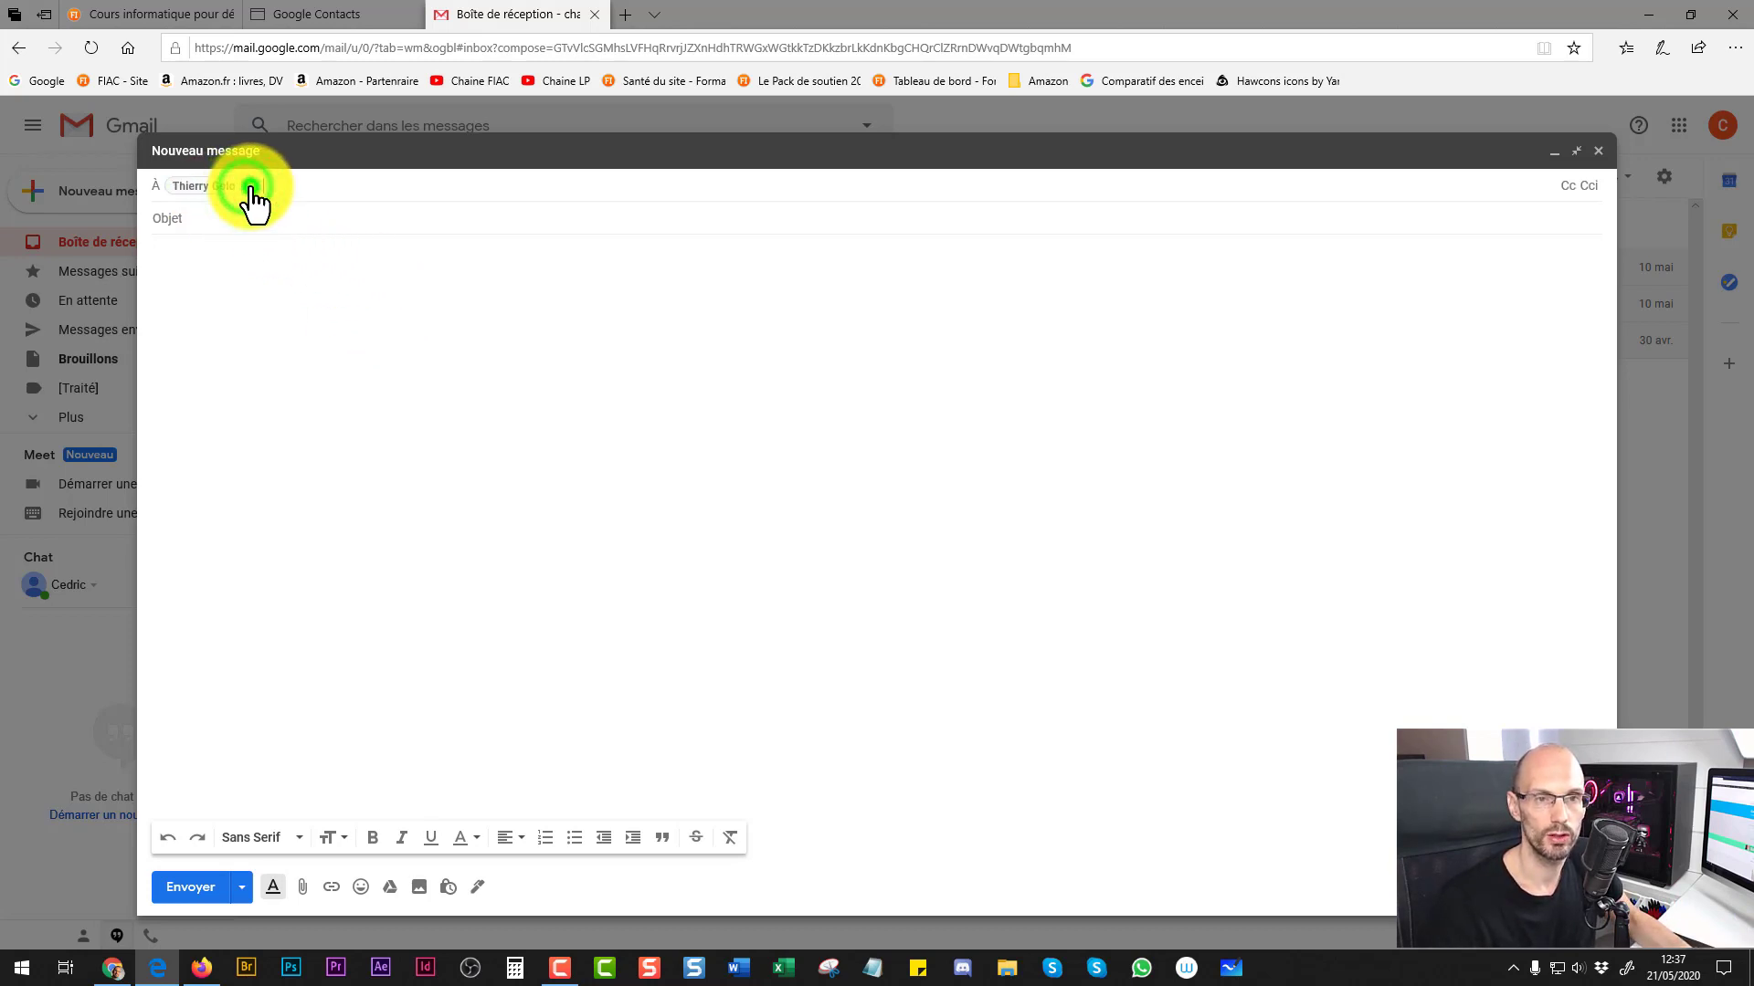
{"action": "left_click", "coordinate": [250, 191]}
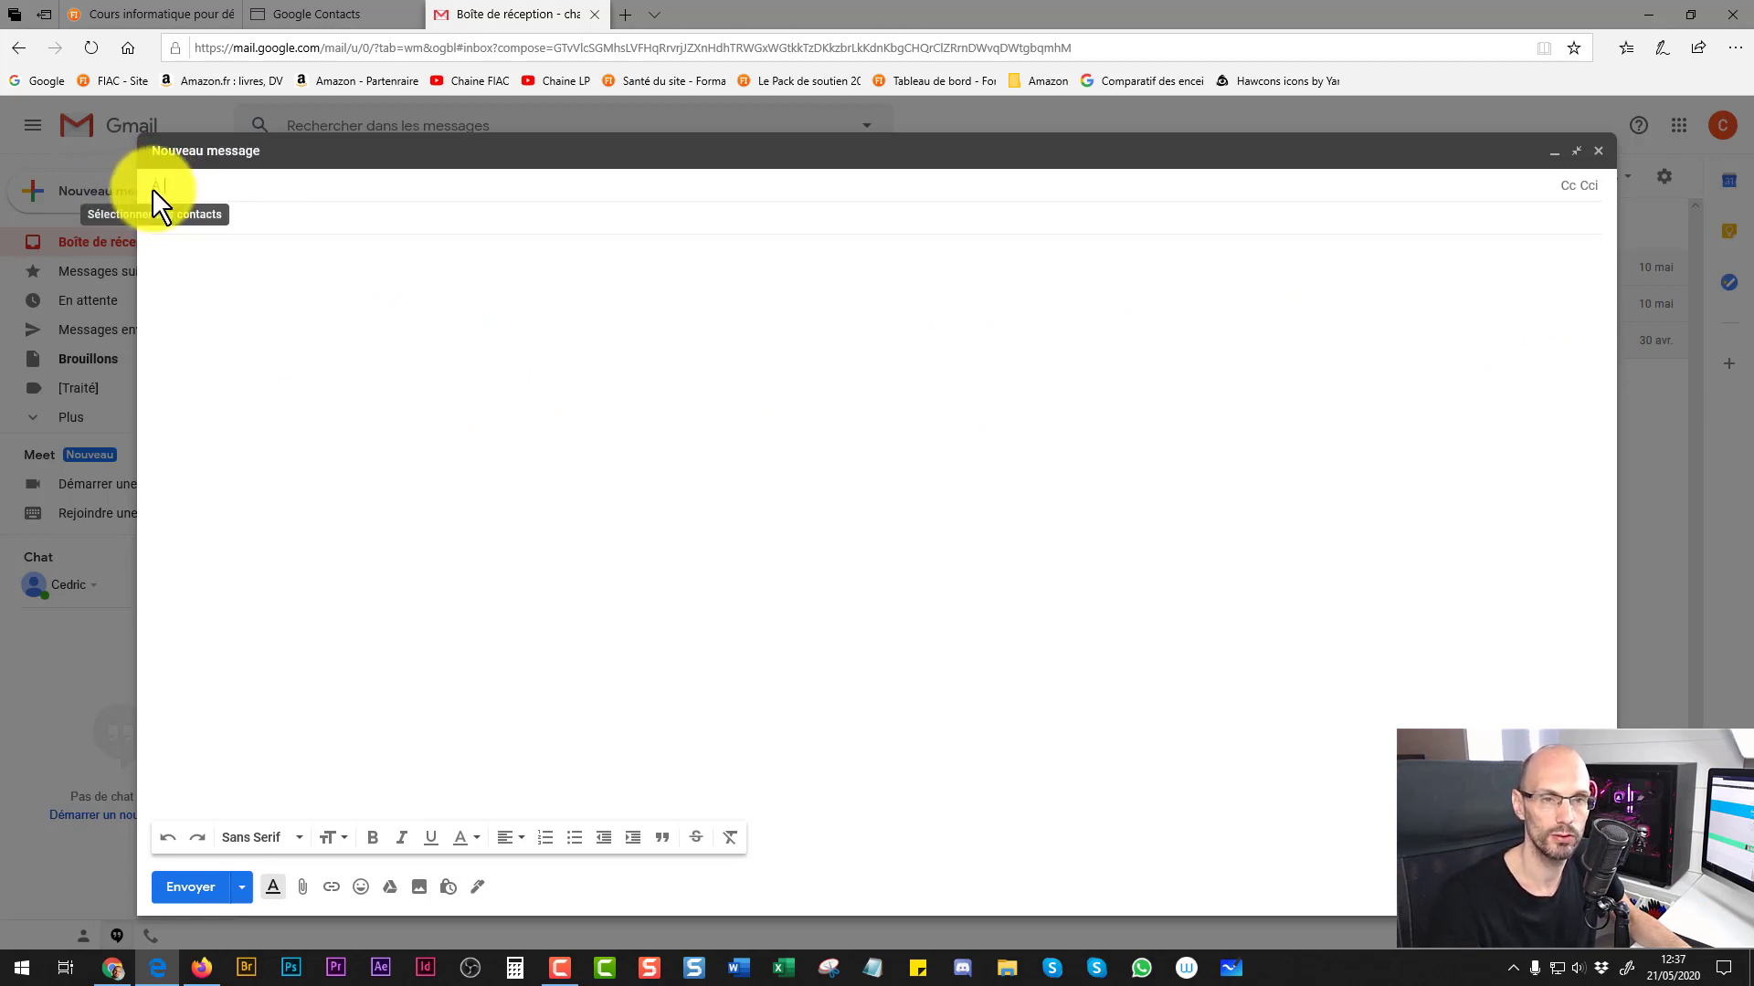
Step: Add a Cci (blind copy) line to the message and insert all contacts with the Personnel label there
{"action": "left_click", "coordinate": [1589, 187]}
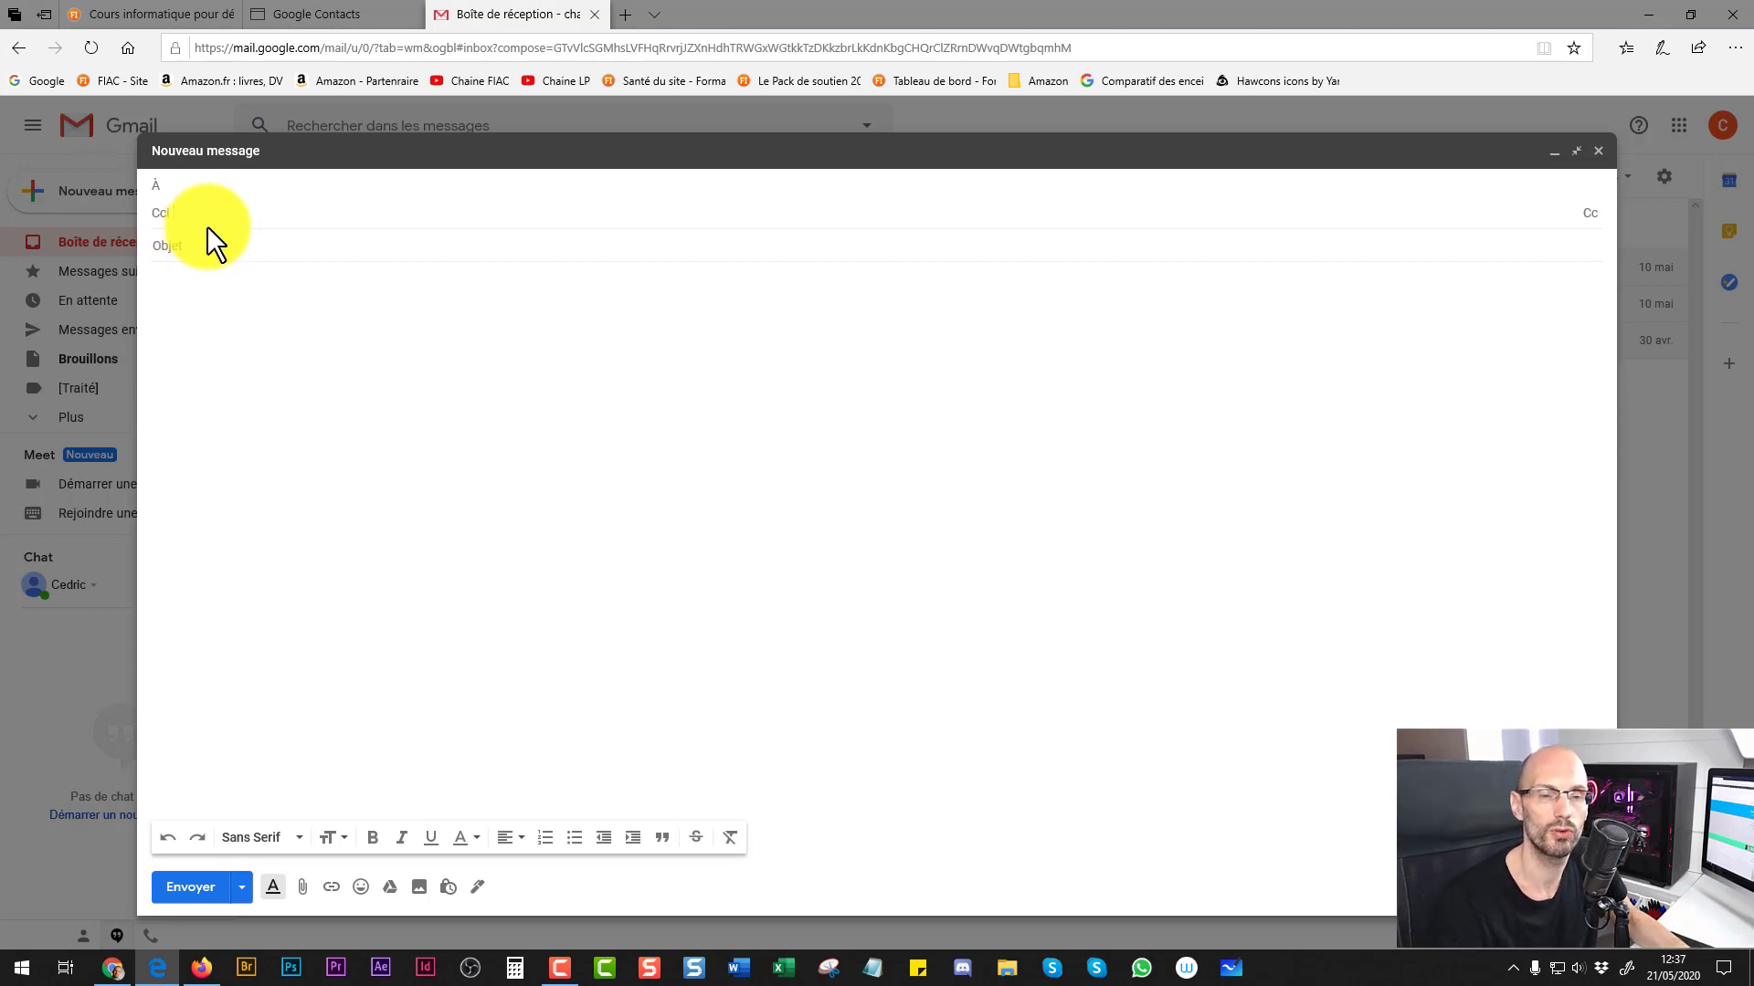
{"action": "left_click", "coordinate": [162, 216]}
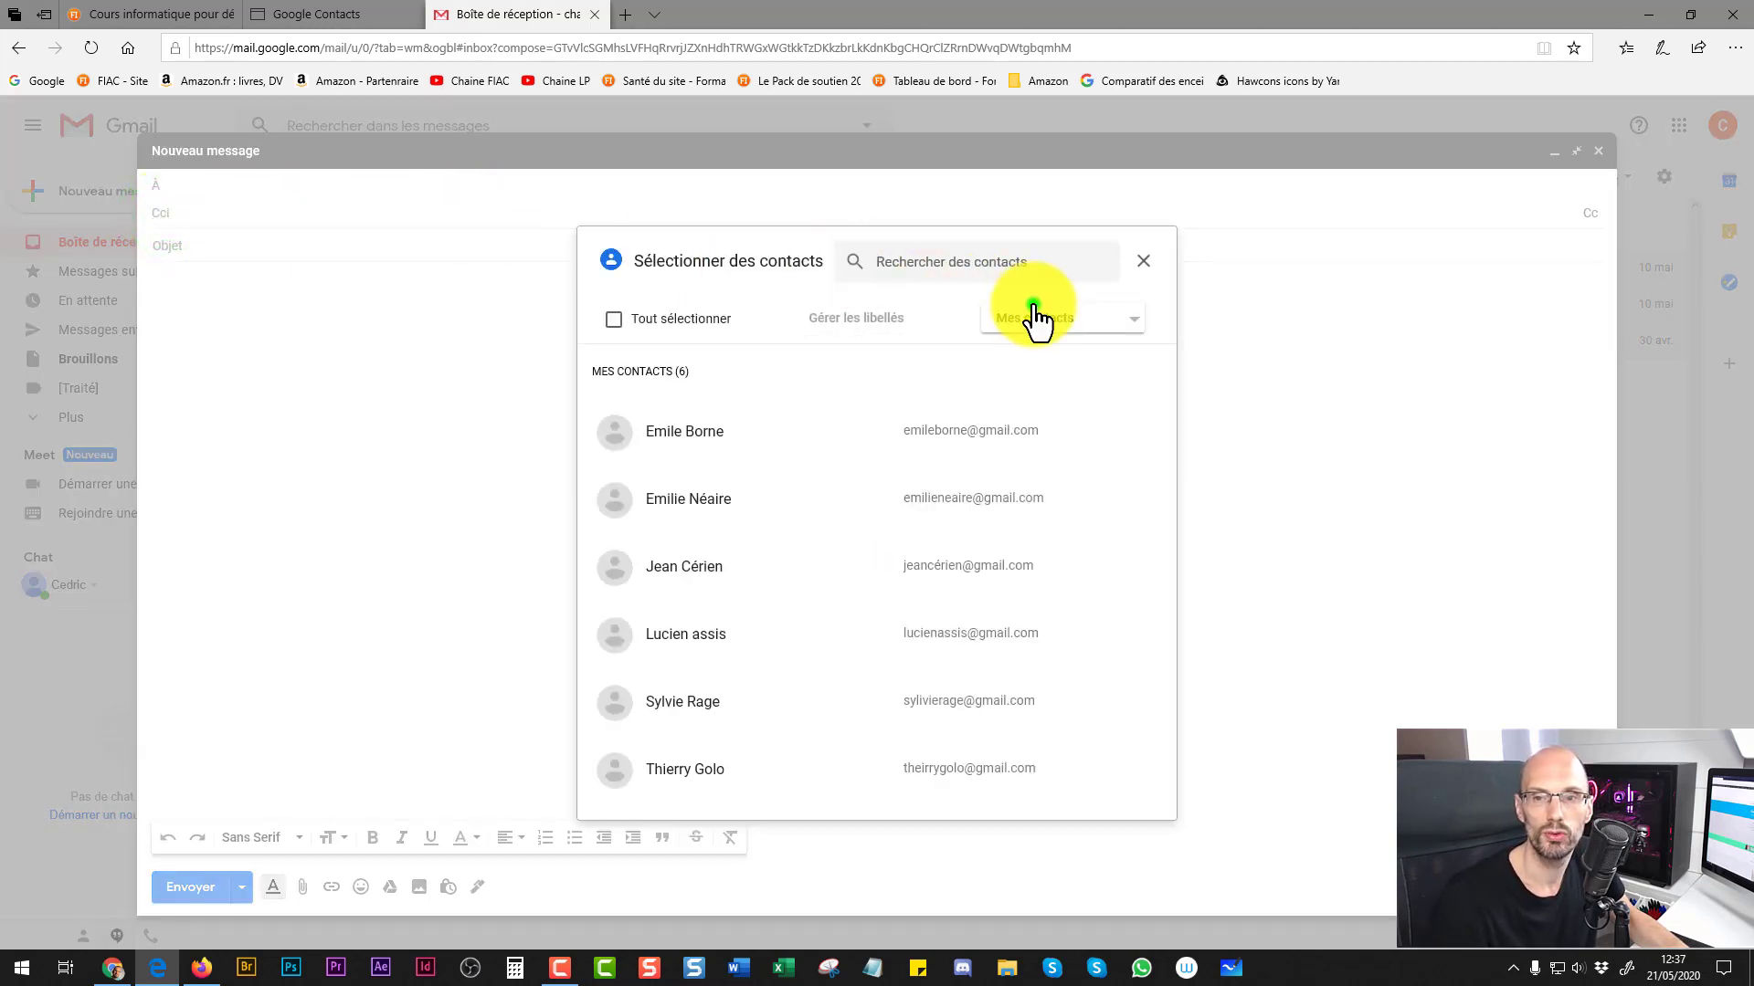
{"action": "left_click", "coordinate": [1036, 307]}
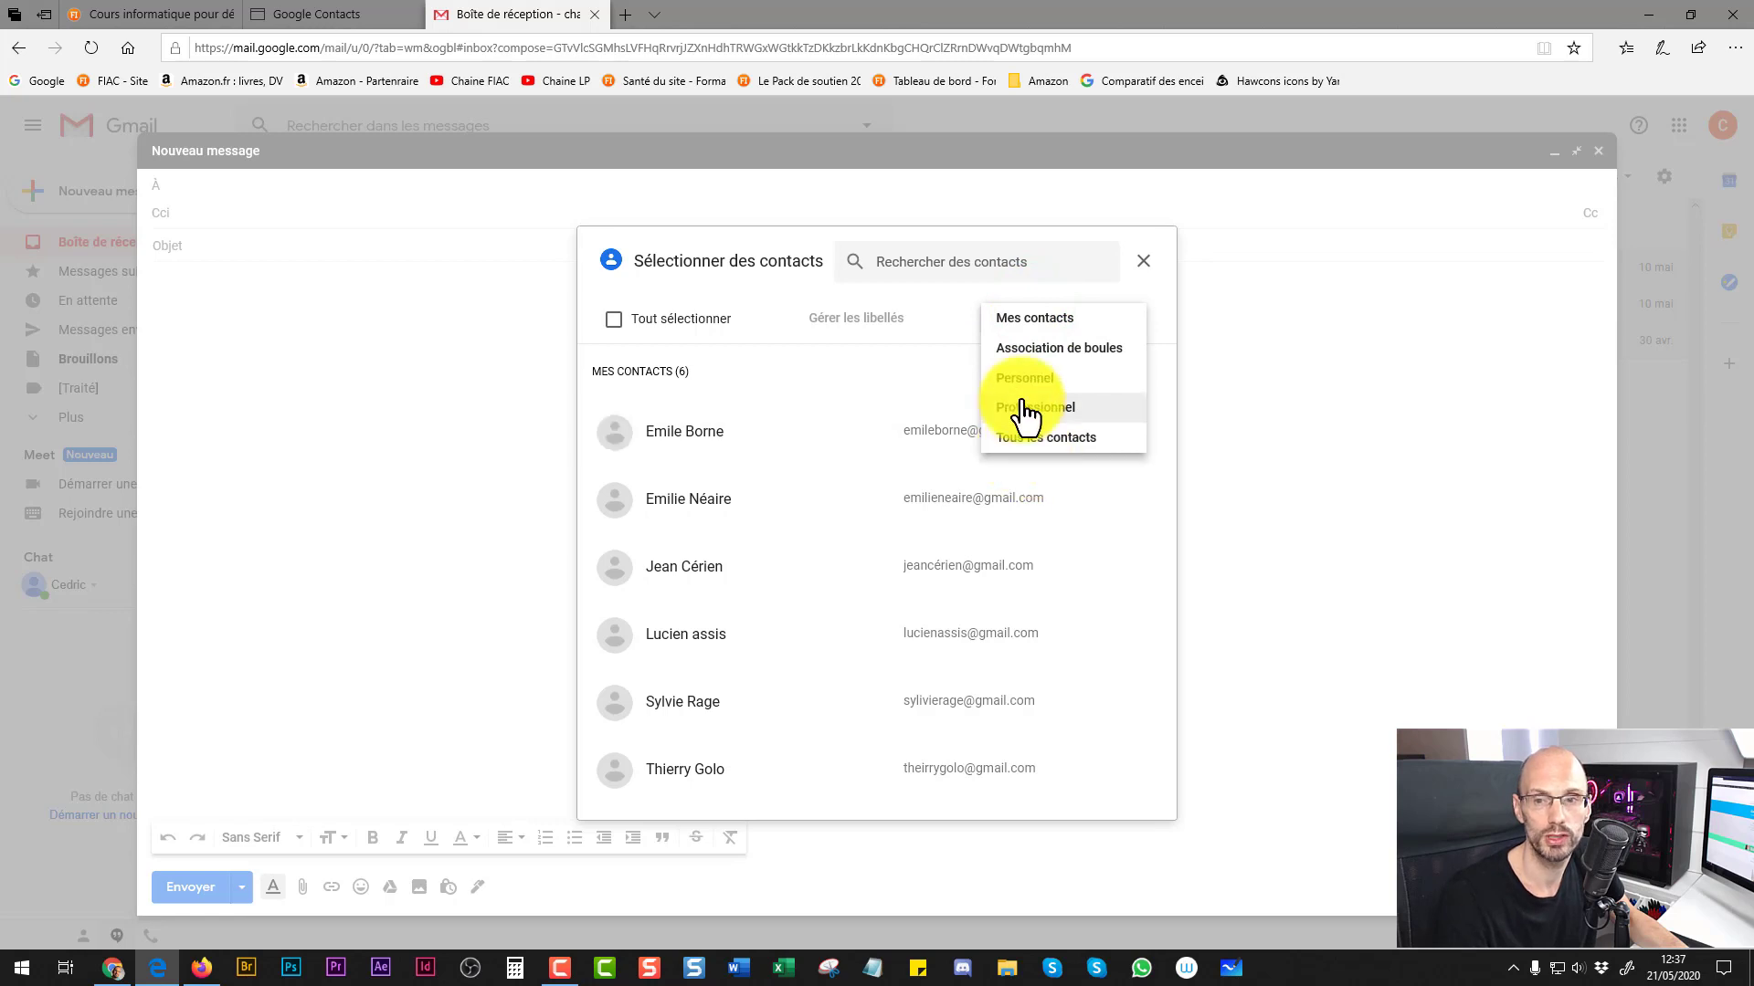
{"action": "left_click", "coordinate": [1014, 379]}
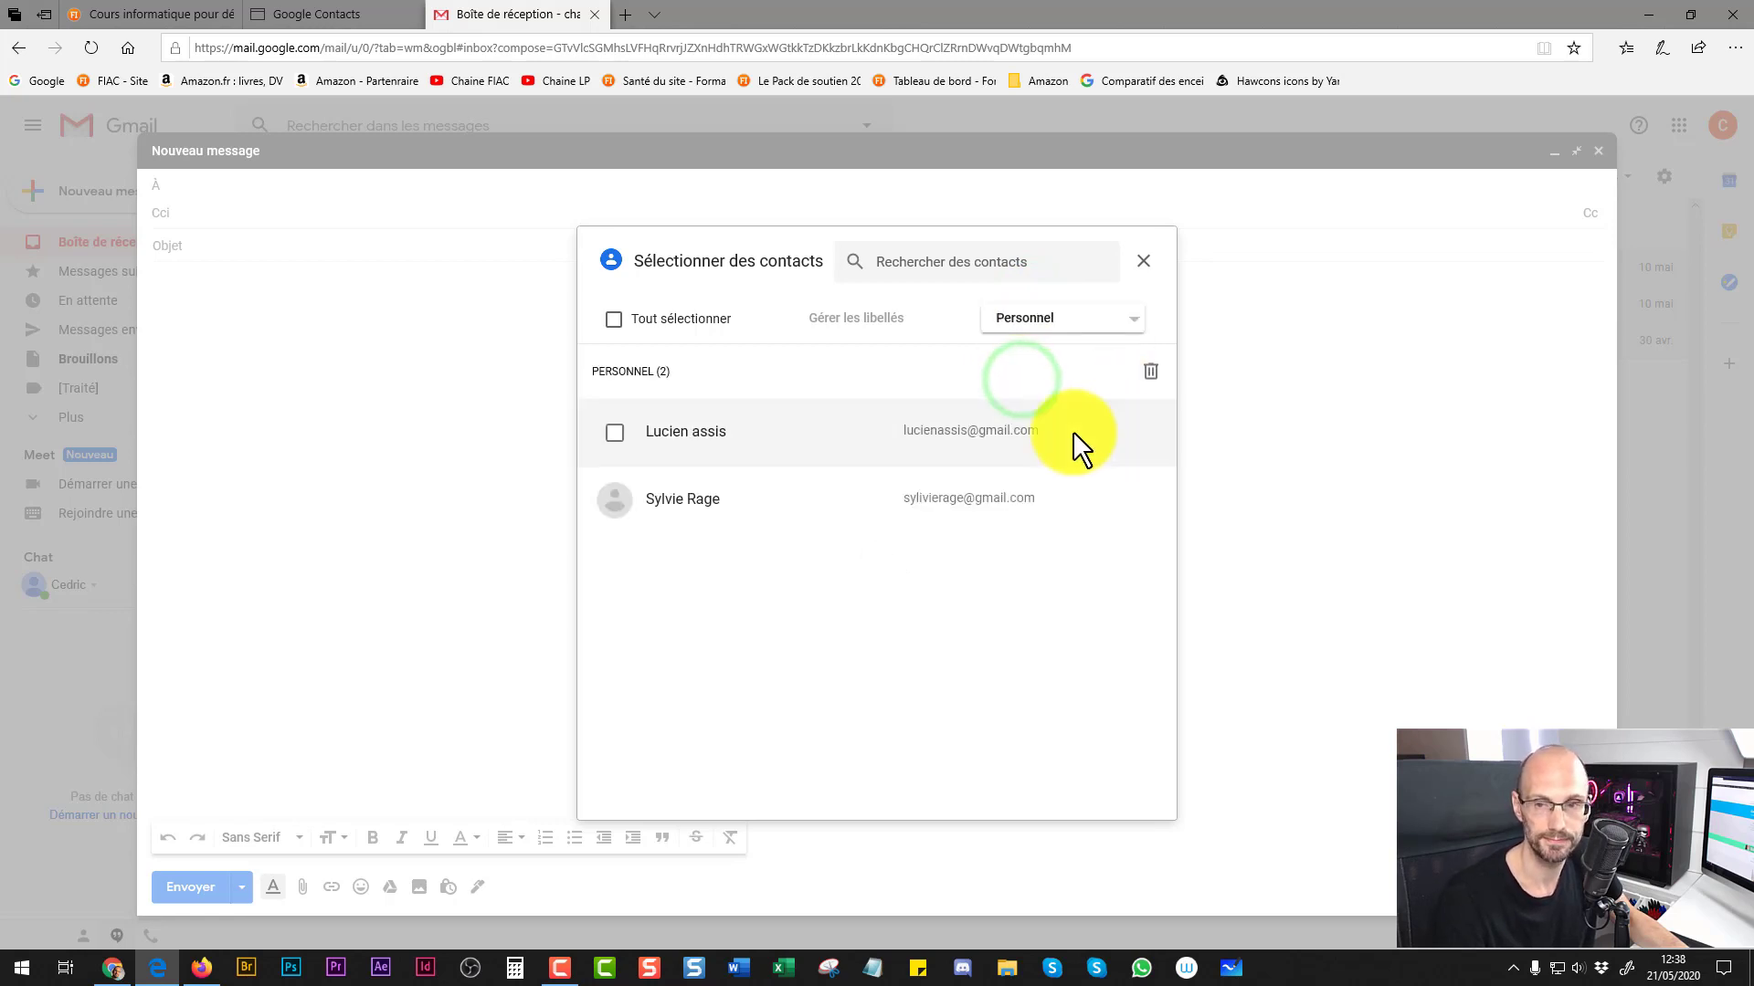
{"action": "left_click", "coordinate": [614, 319]}
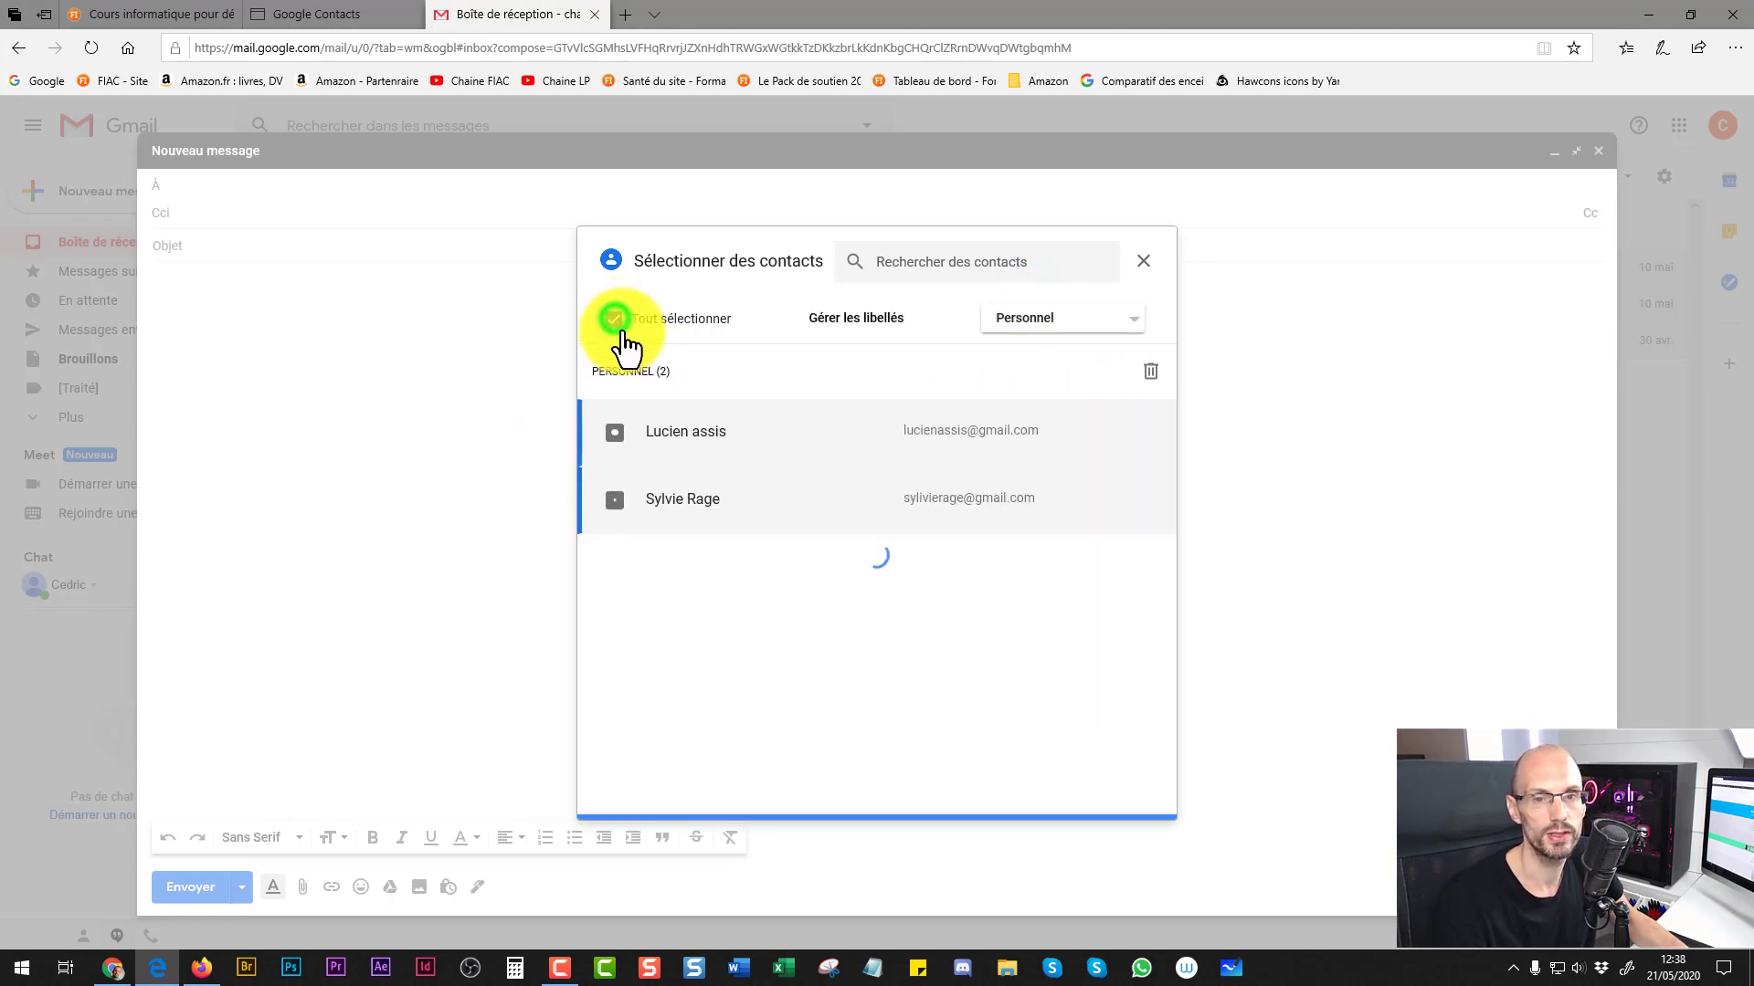
{"action": "left_click", "coordinate": [1125, 798]}
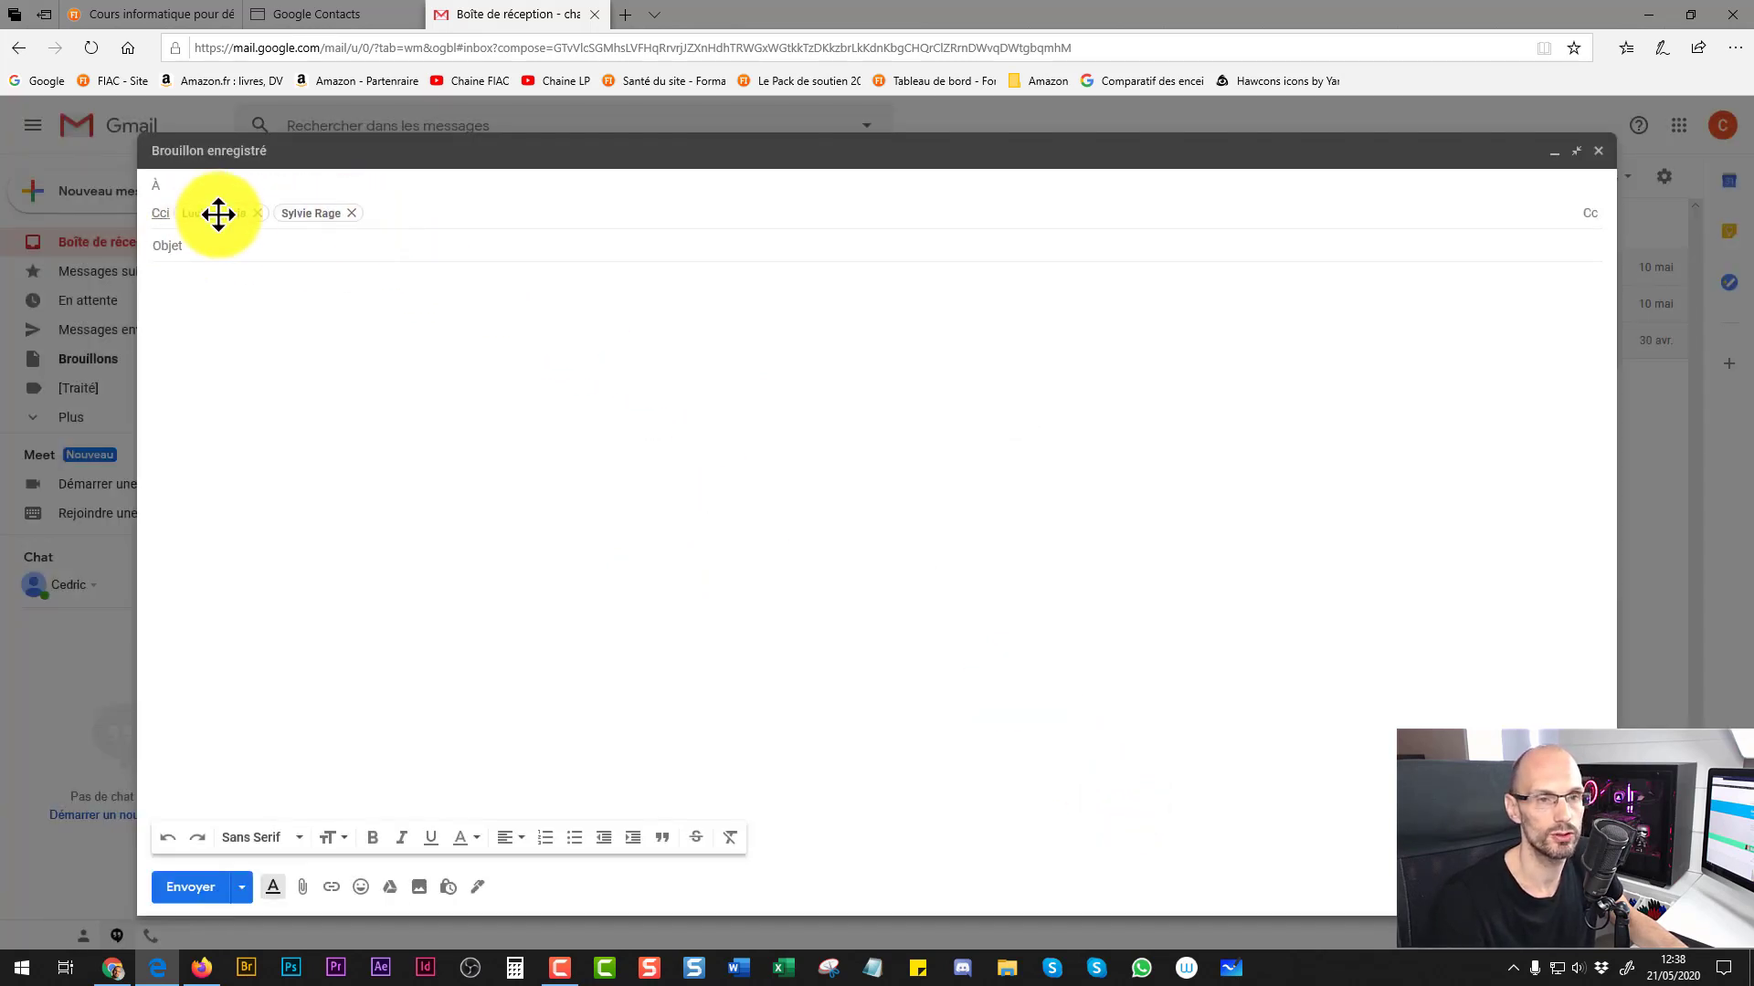
Step: Enter the subject "ghjkhgjg" and the body text "hkhghjg" in the message, and discard the draft
{"action": "left_click", "coordinate": [224, 251]}
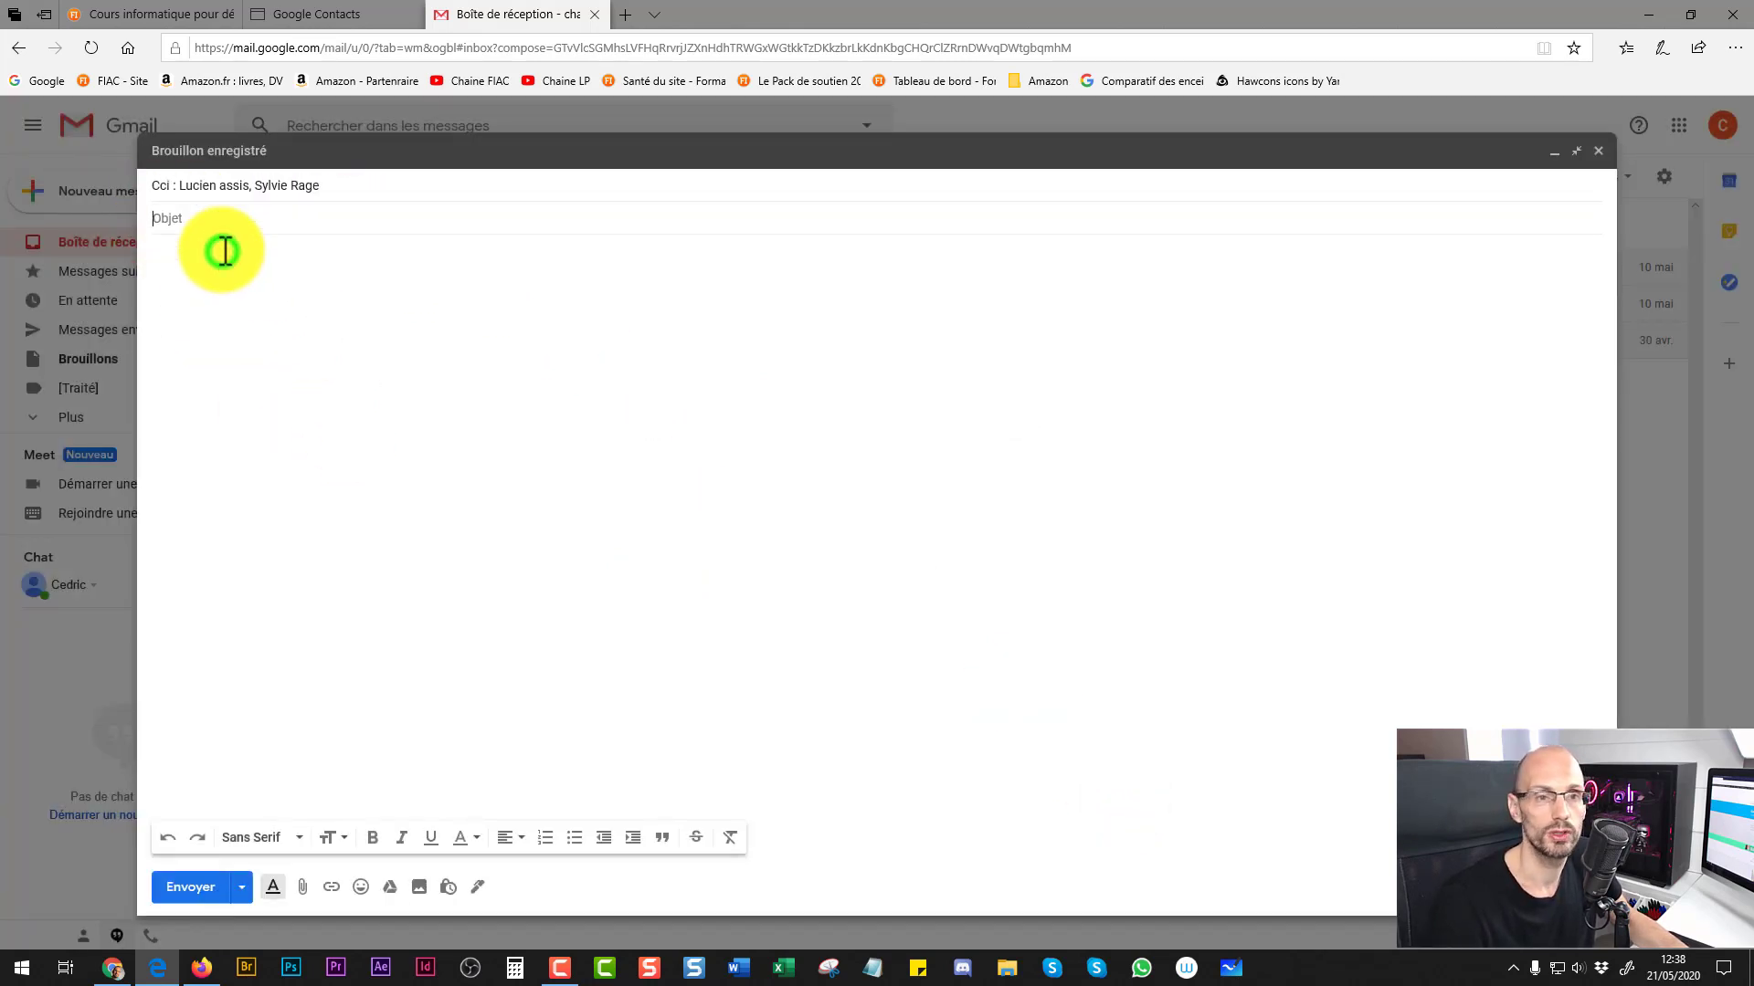
{"action": "type", "text": "ghjkhgjg"}
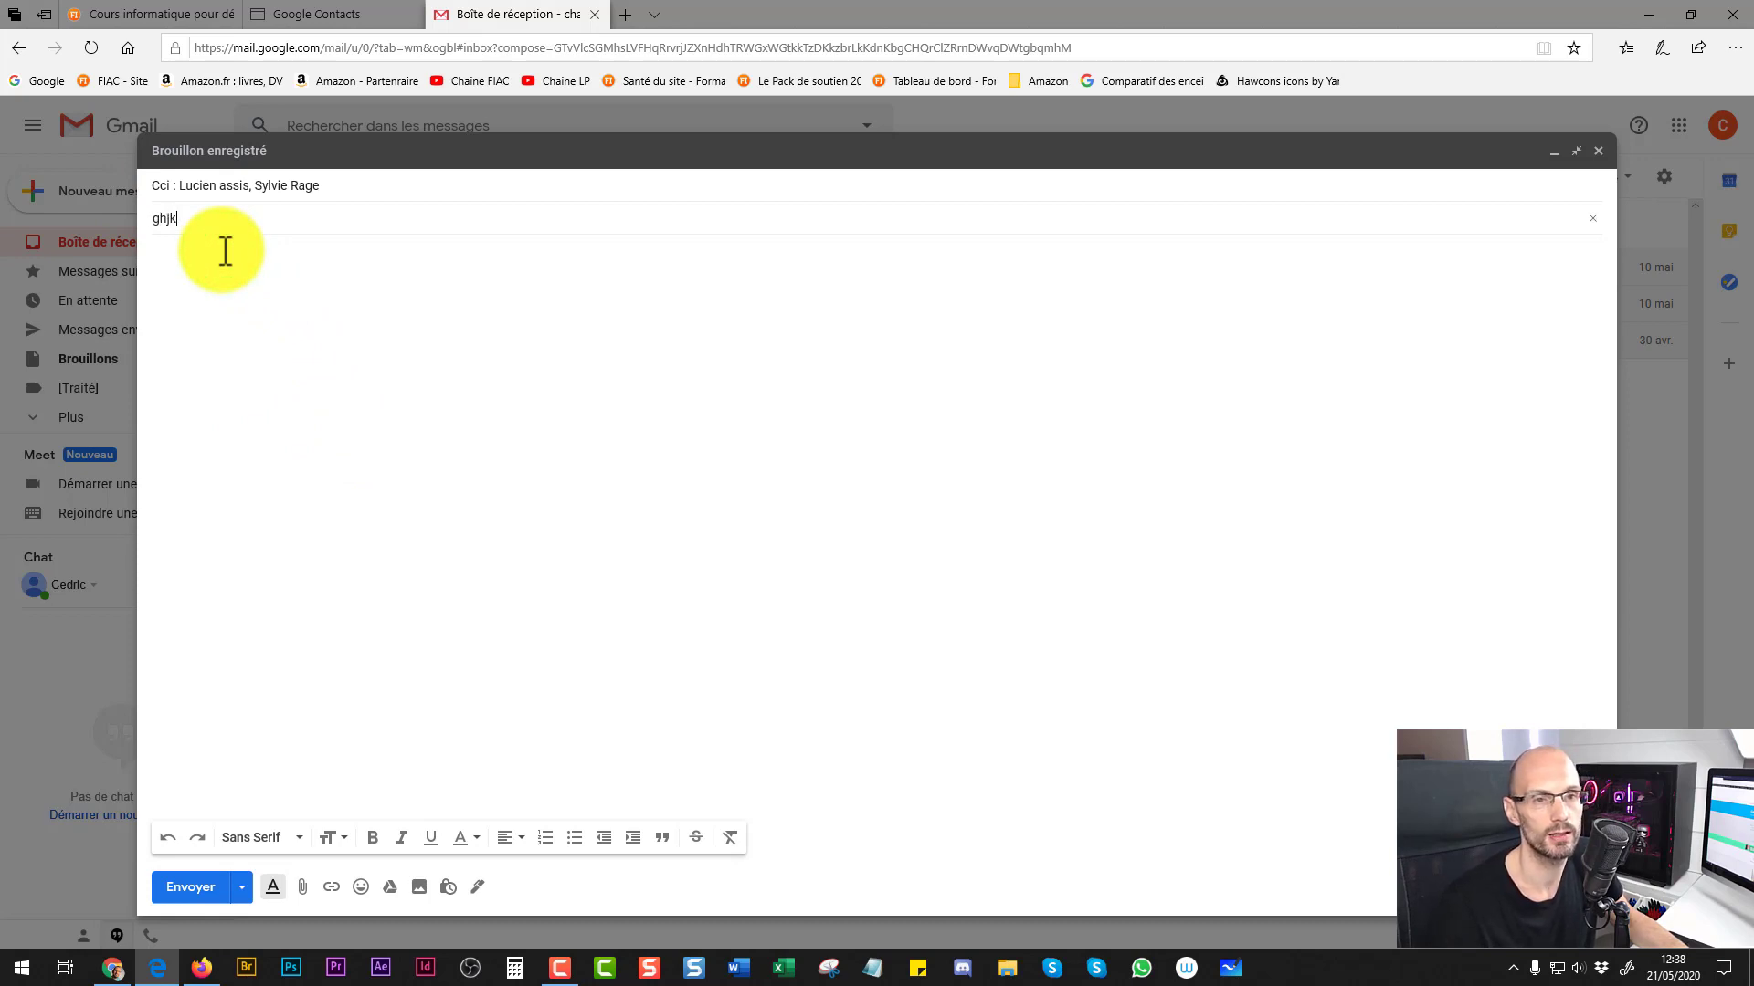
{"action": "left_click", "coordinate": [248, 287]}
{"action": "type", "text": "hkghjg"}
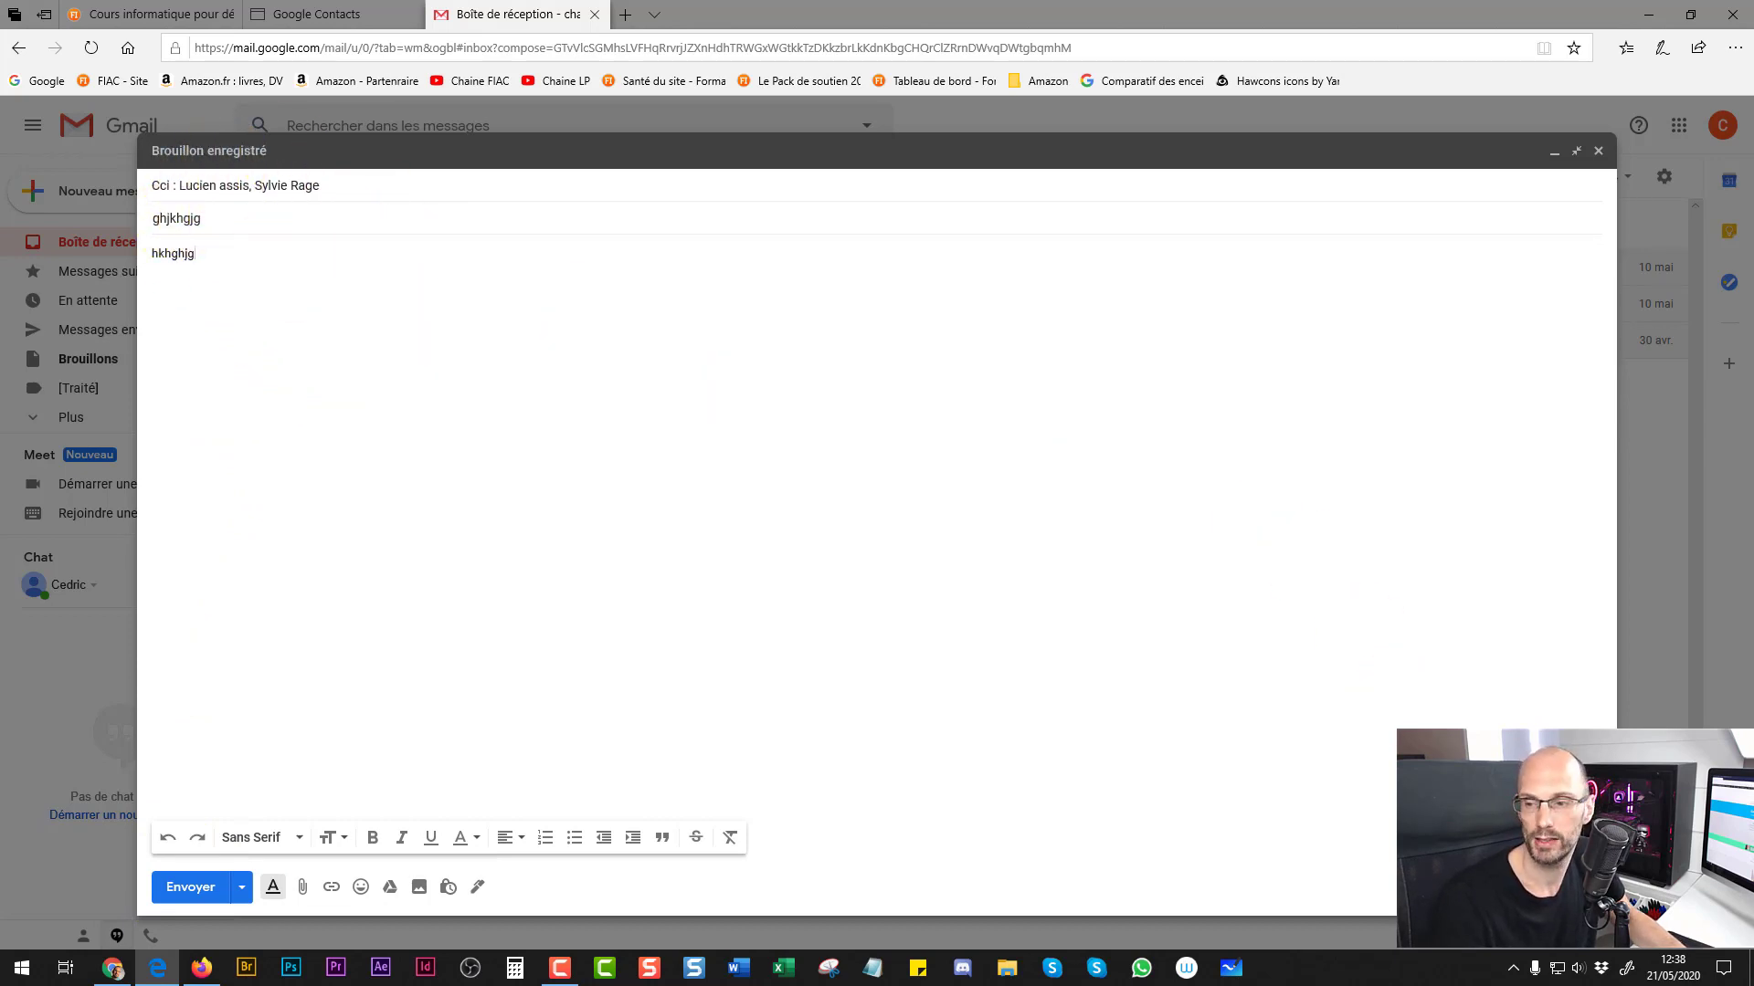
{"action": "left_click", "coordinate": [1594, 887]}
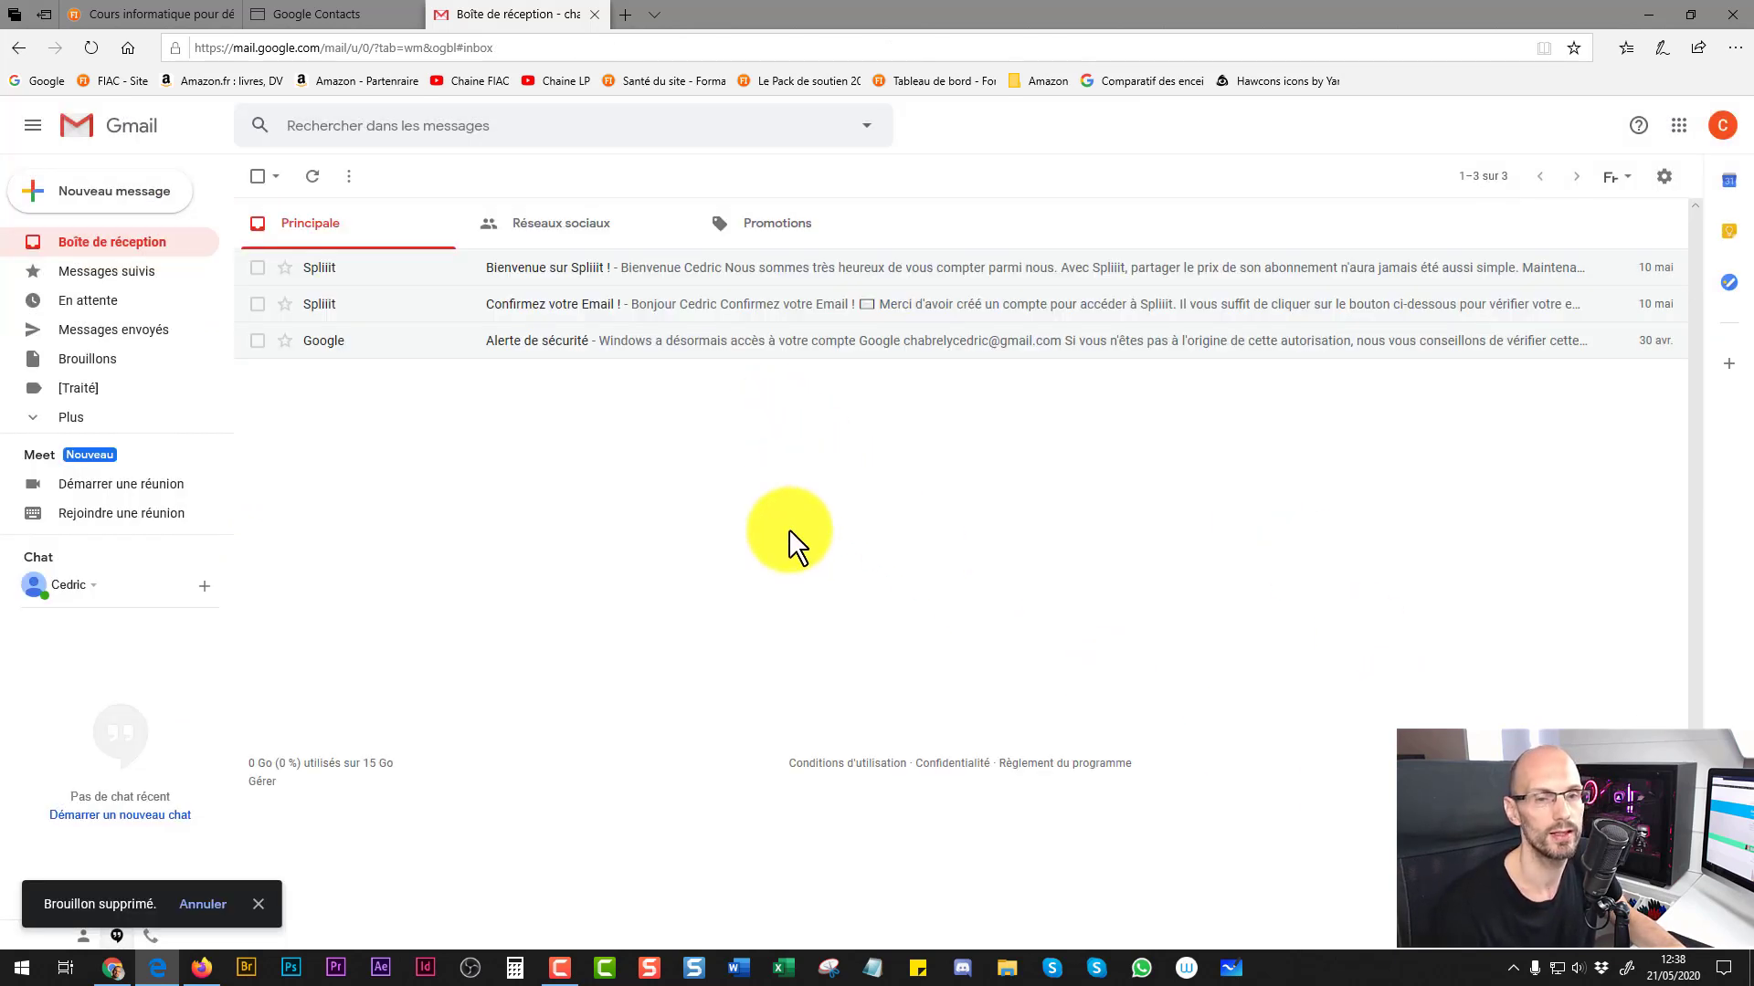
Step: Switch to Google Contacts and review the full contact list and the contacts carrying the Professionnel label
{"action": "left_click", "coordinate": [369, 13]}
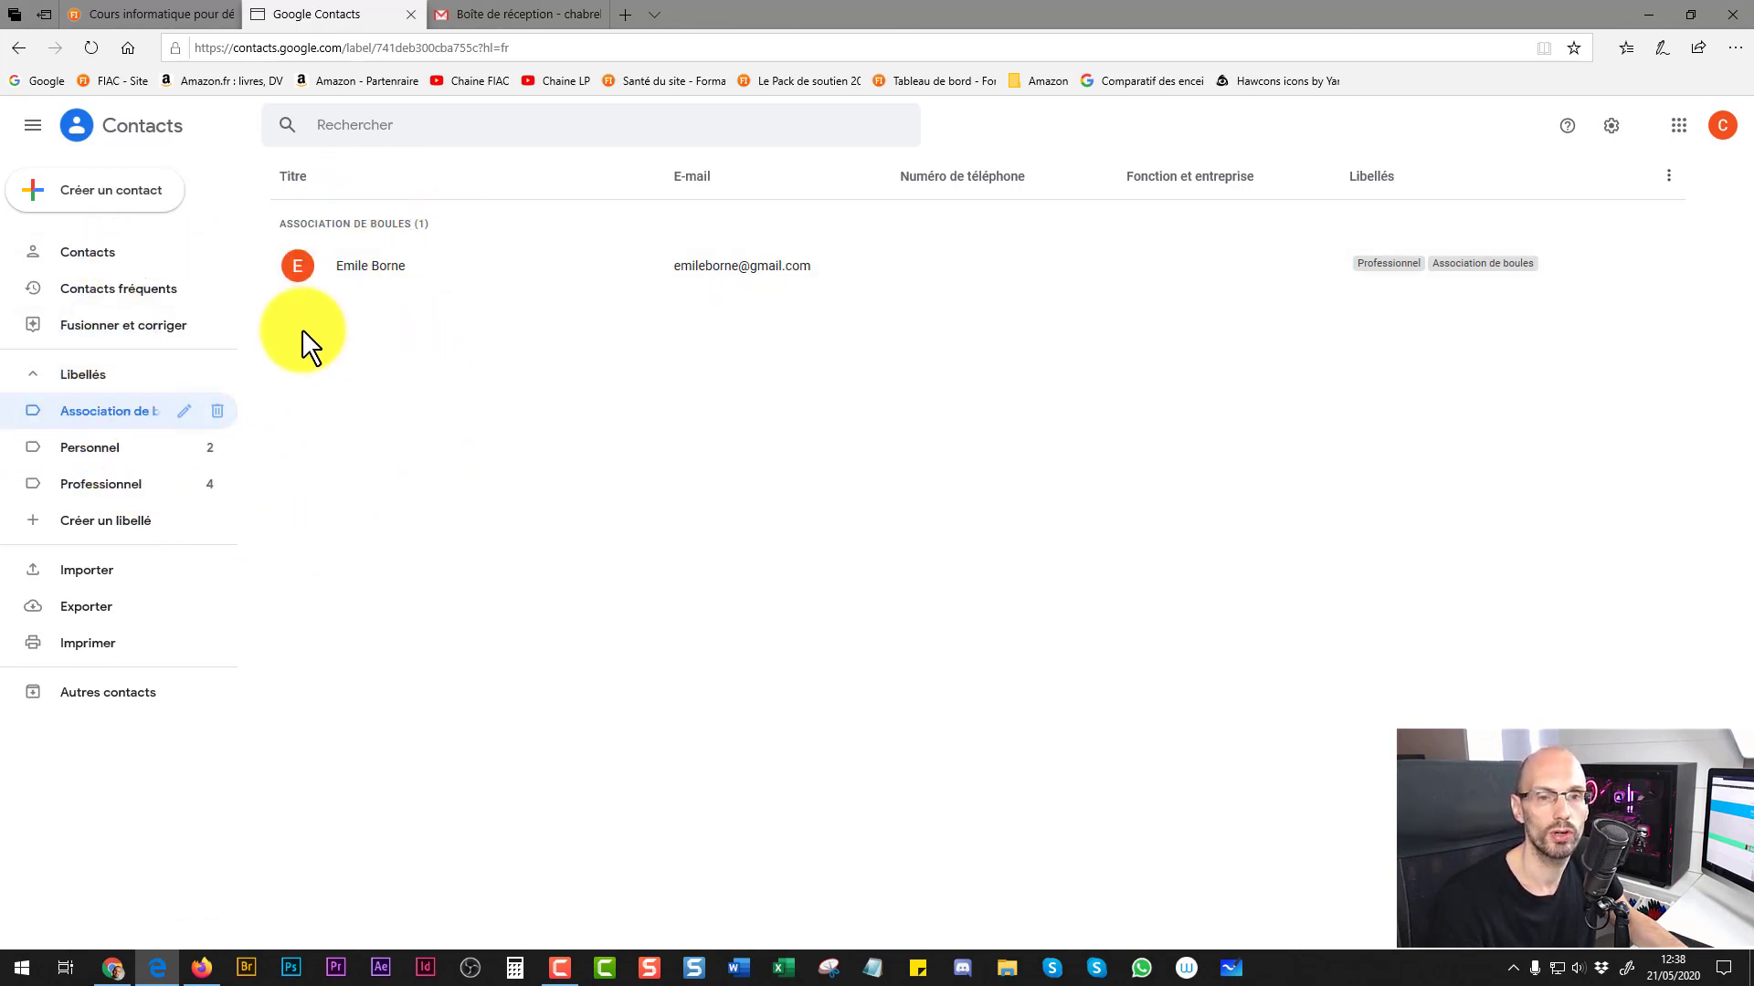
{"action": "left_click", "coordinate": [98, 254]}
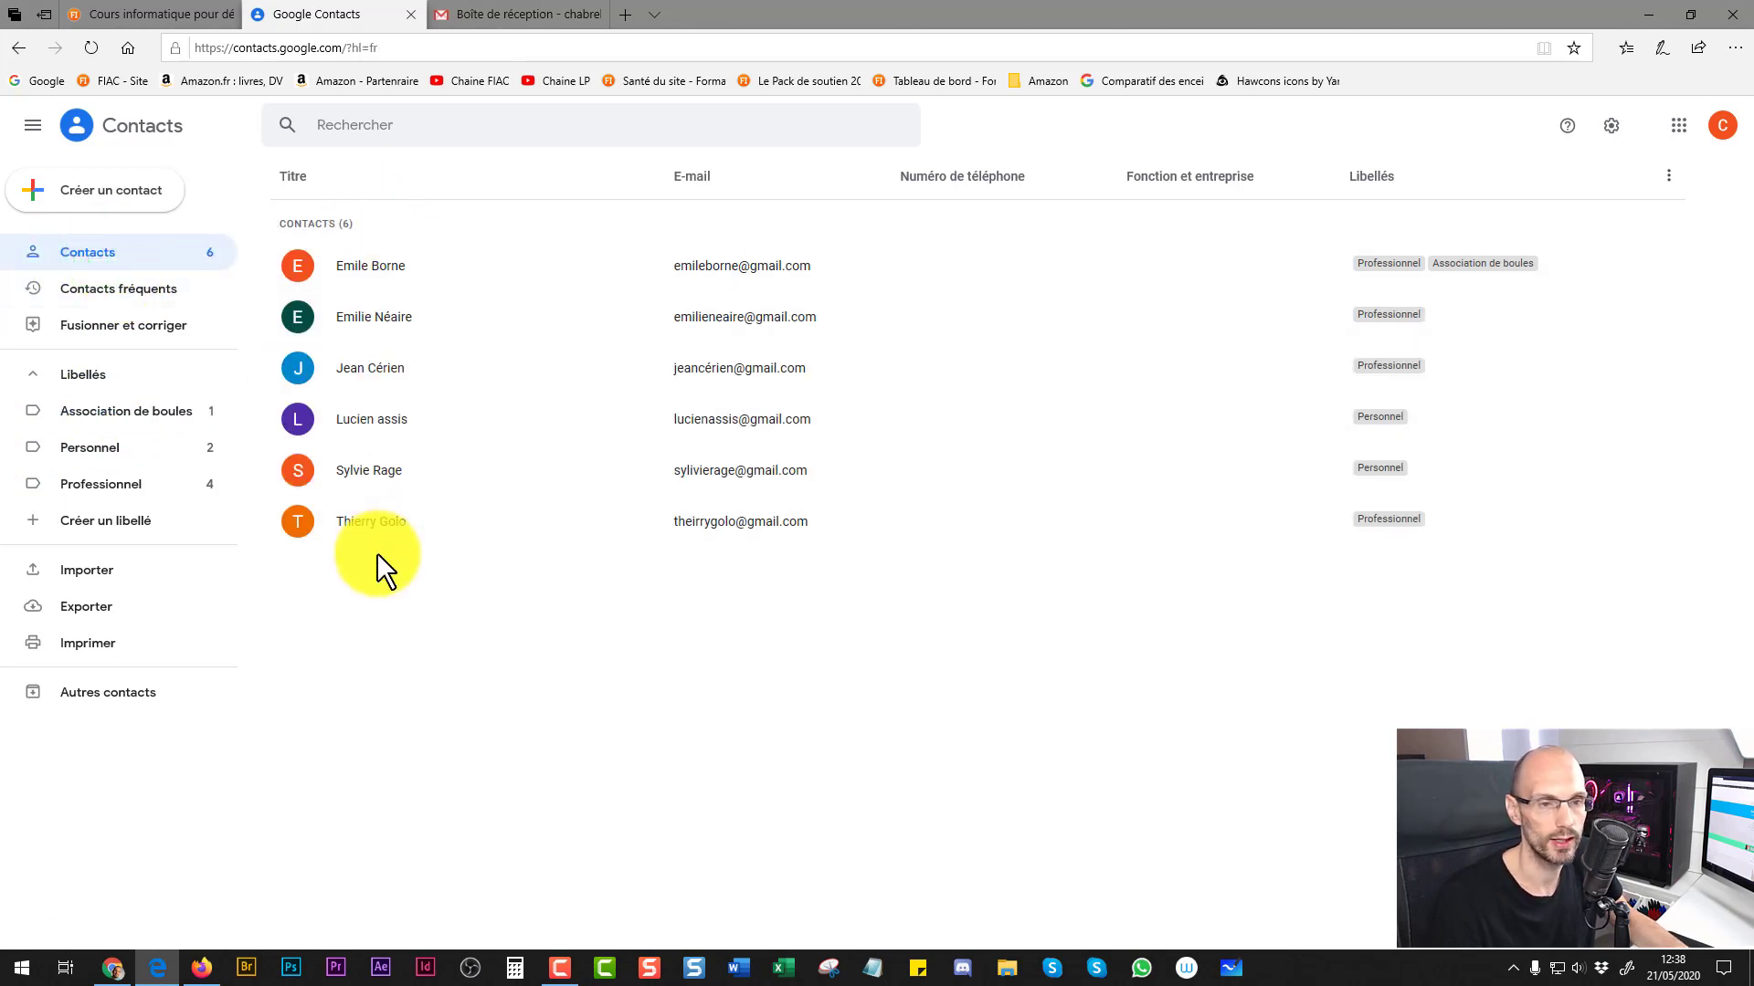
{"action": "left_click", "coordinate": [102, 486]}
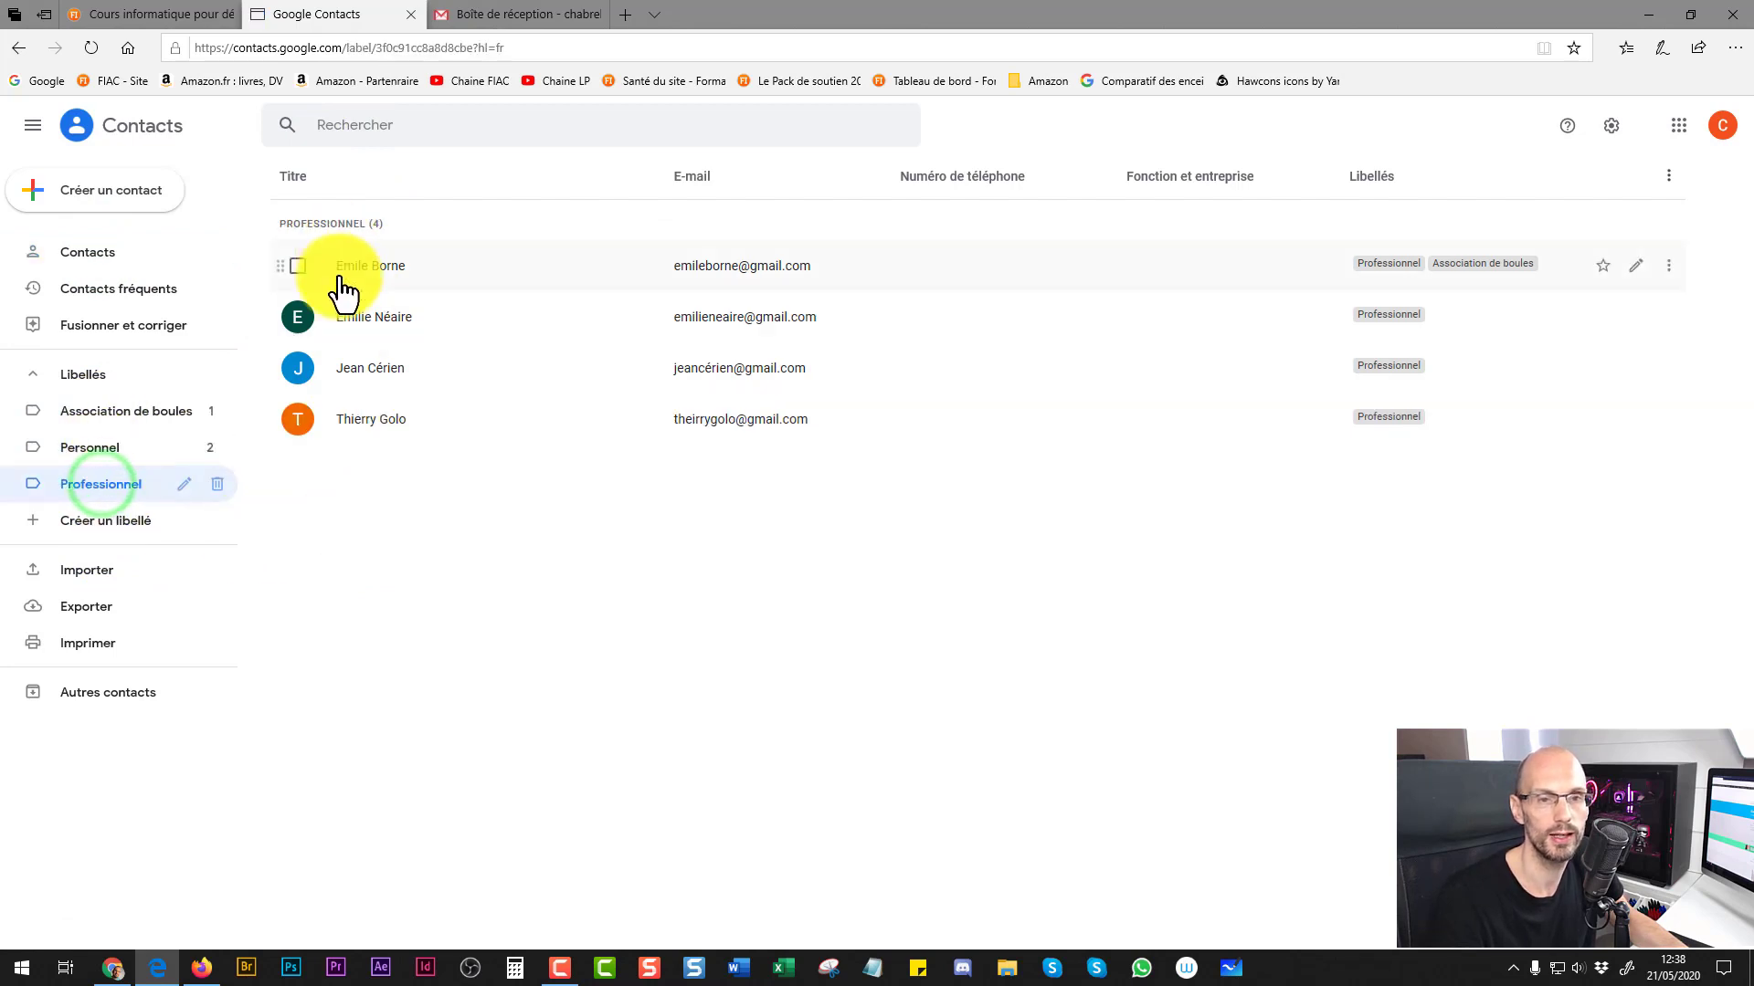
{"action": "left_click", "coordinate": [104, 256]}
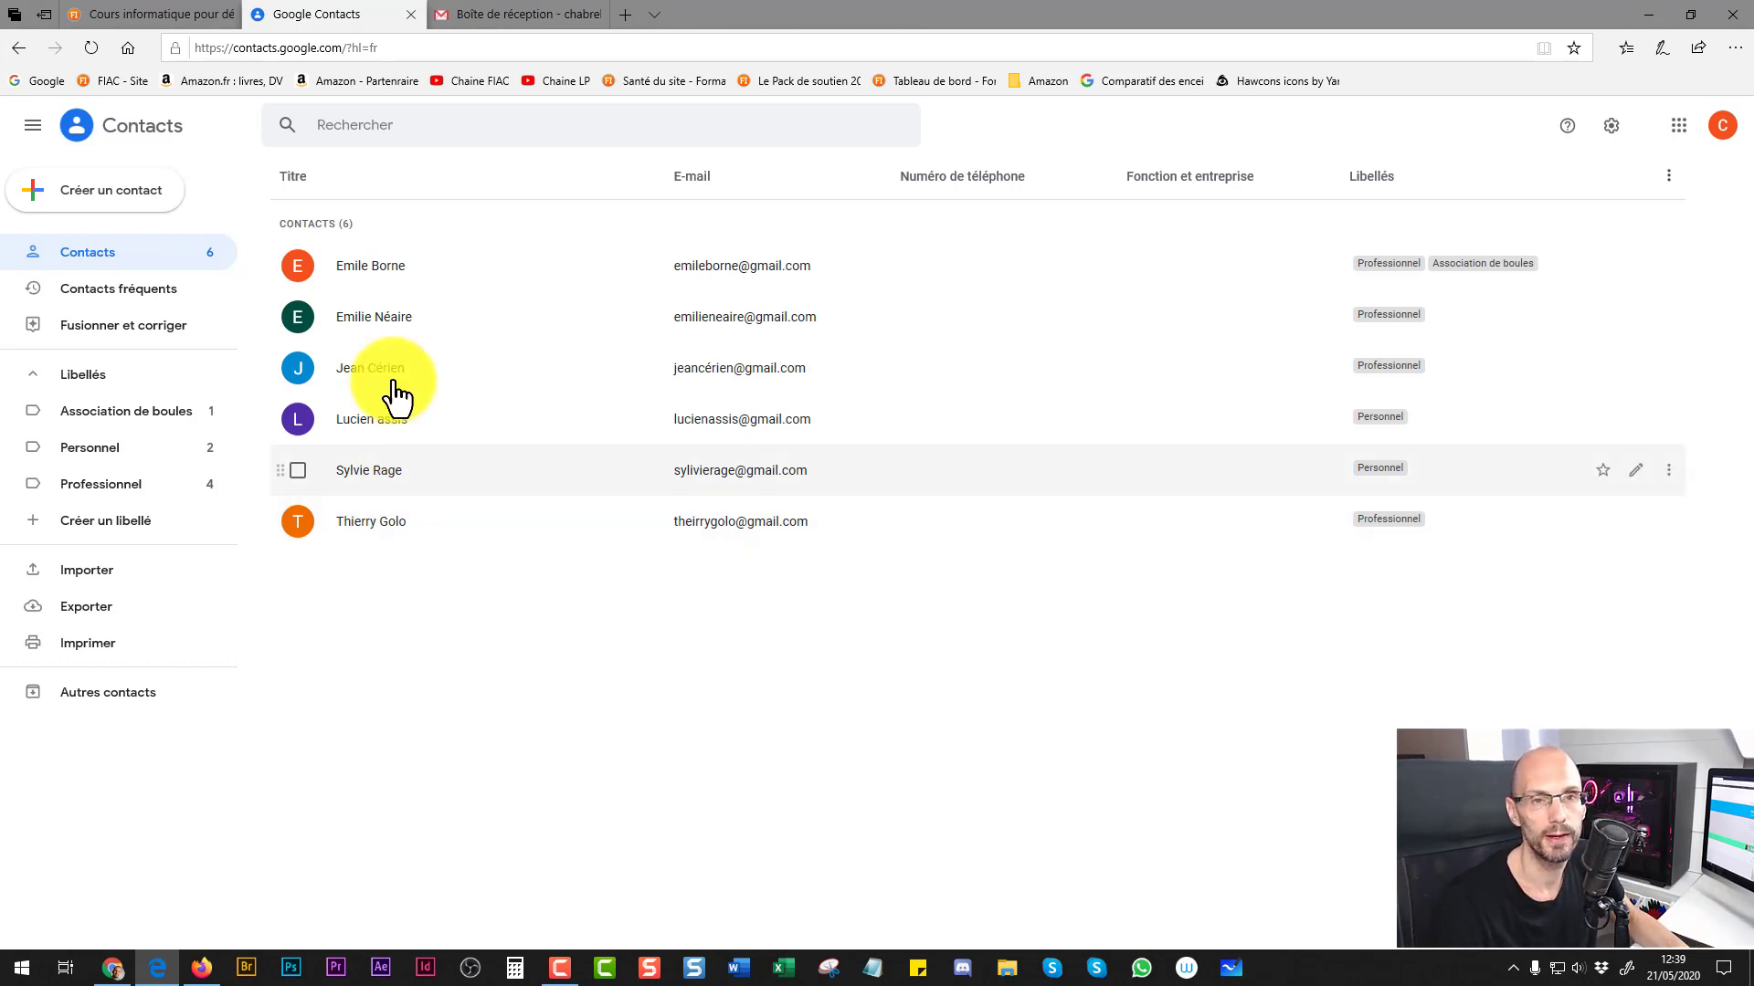
{"action": "left_click", "coordinate": [475, 18]}
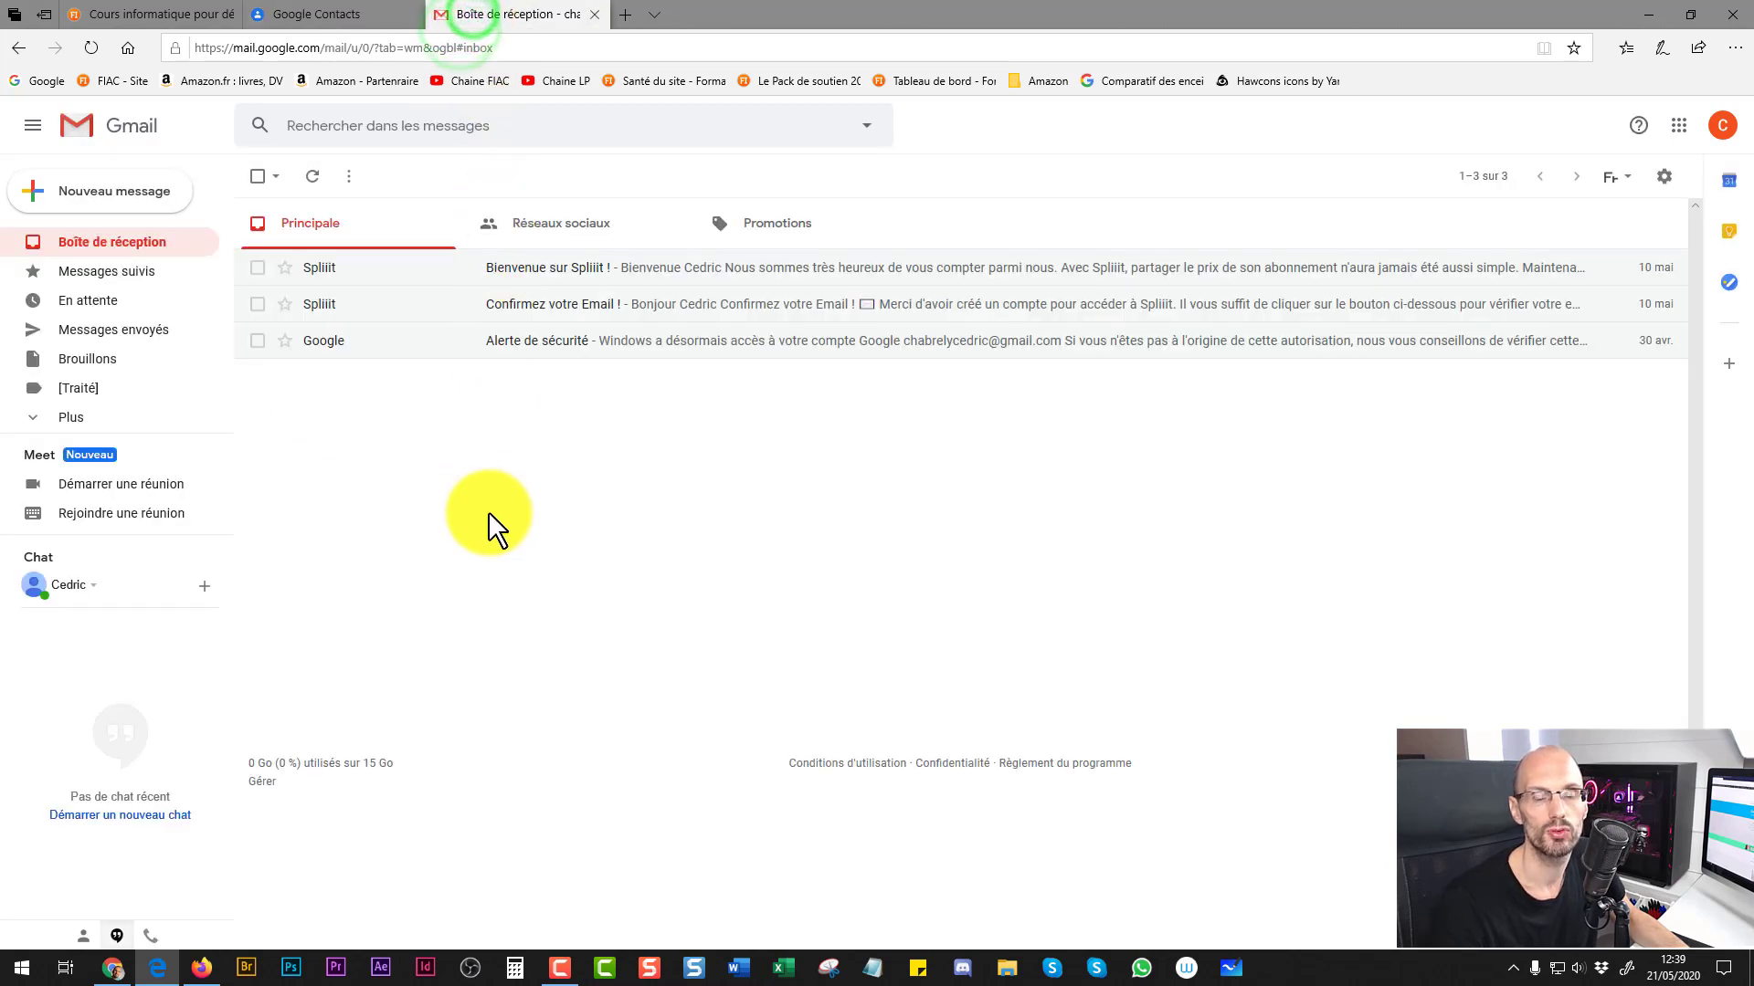
{"action": "left_click", "coordinate": [155, 193]}
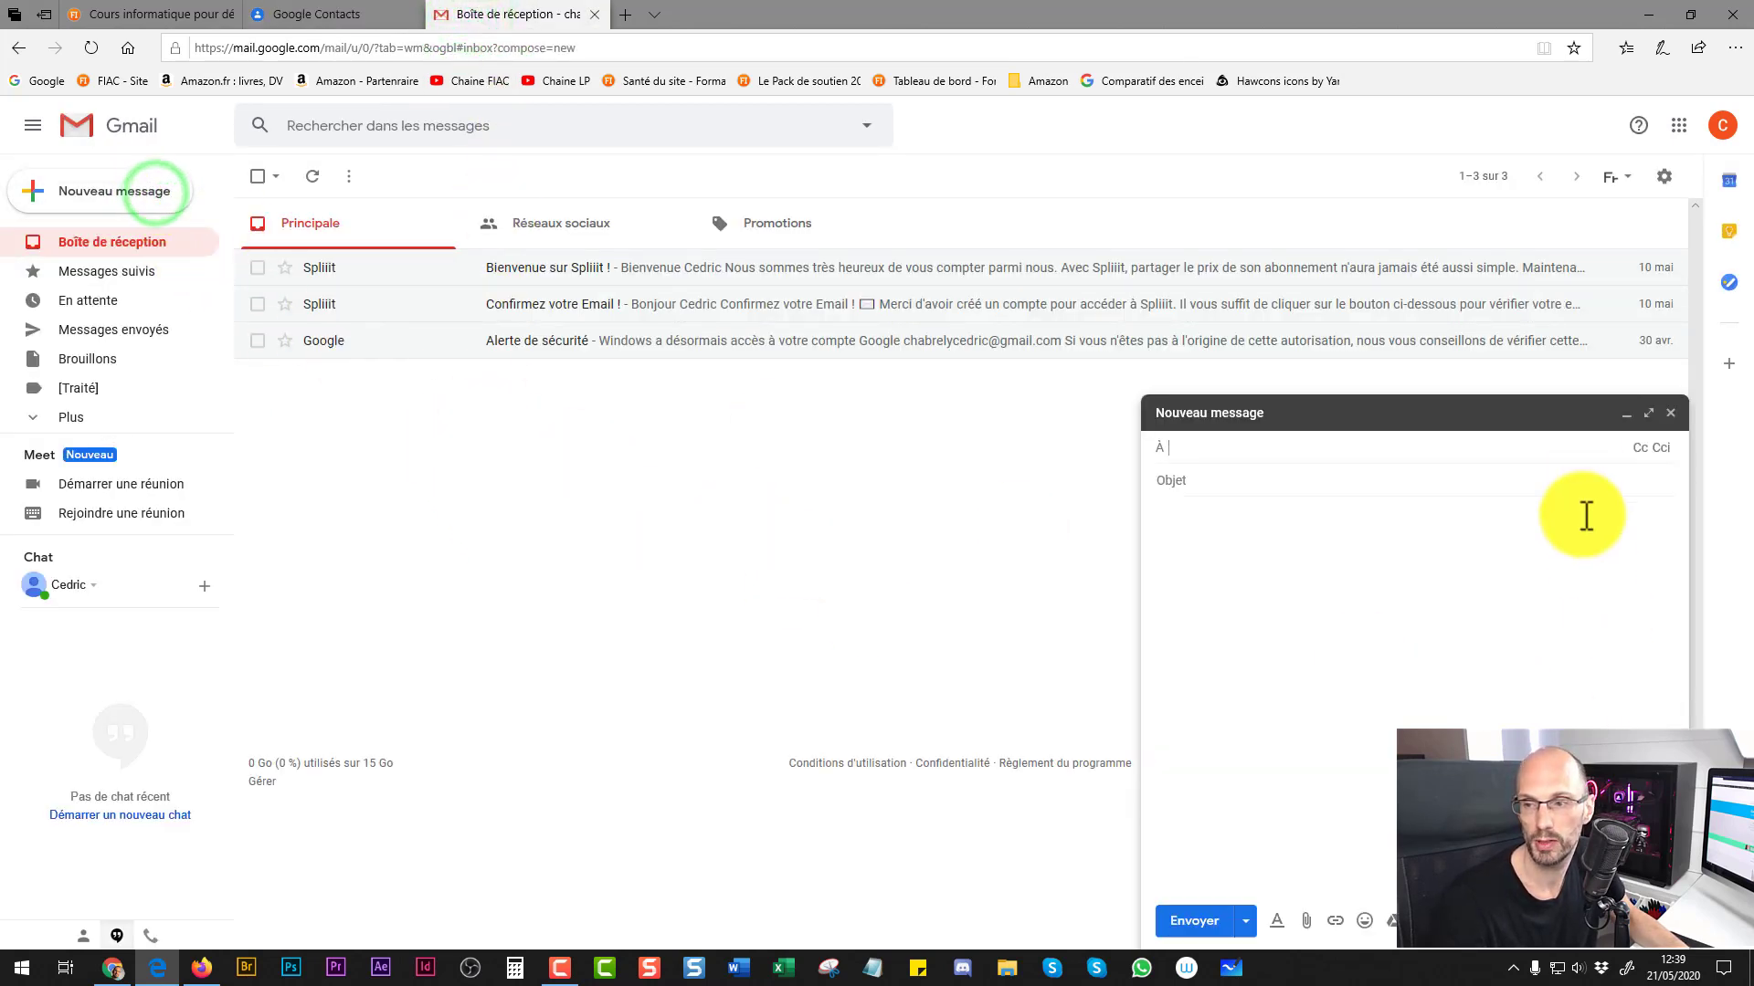
{"action": "left_click", "coordinate": [1648, 413]}
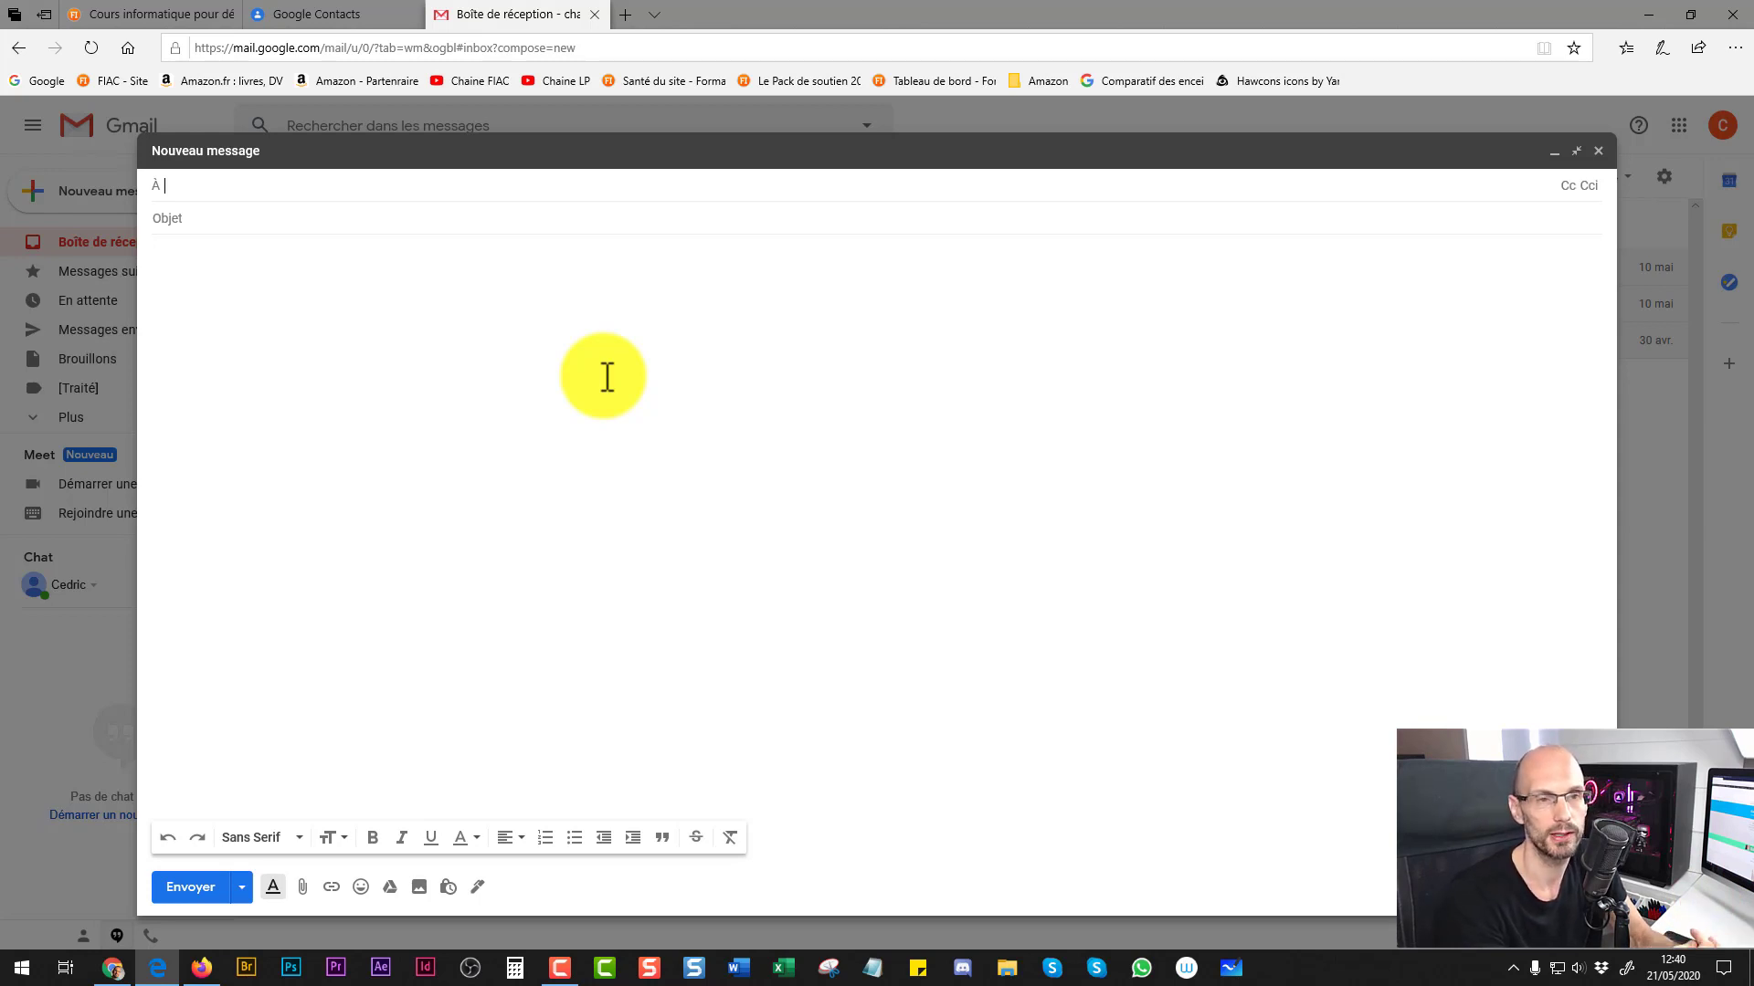
{"action": "left_click", "coordinate": [1598, 150]}
{"action": "left_click", "coordinate": [427, 422]}
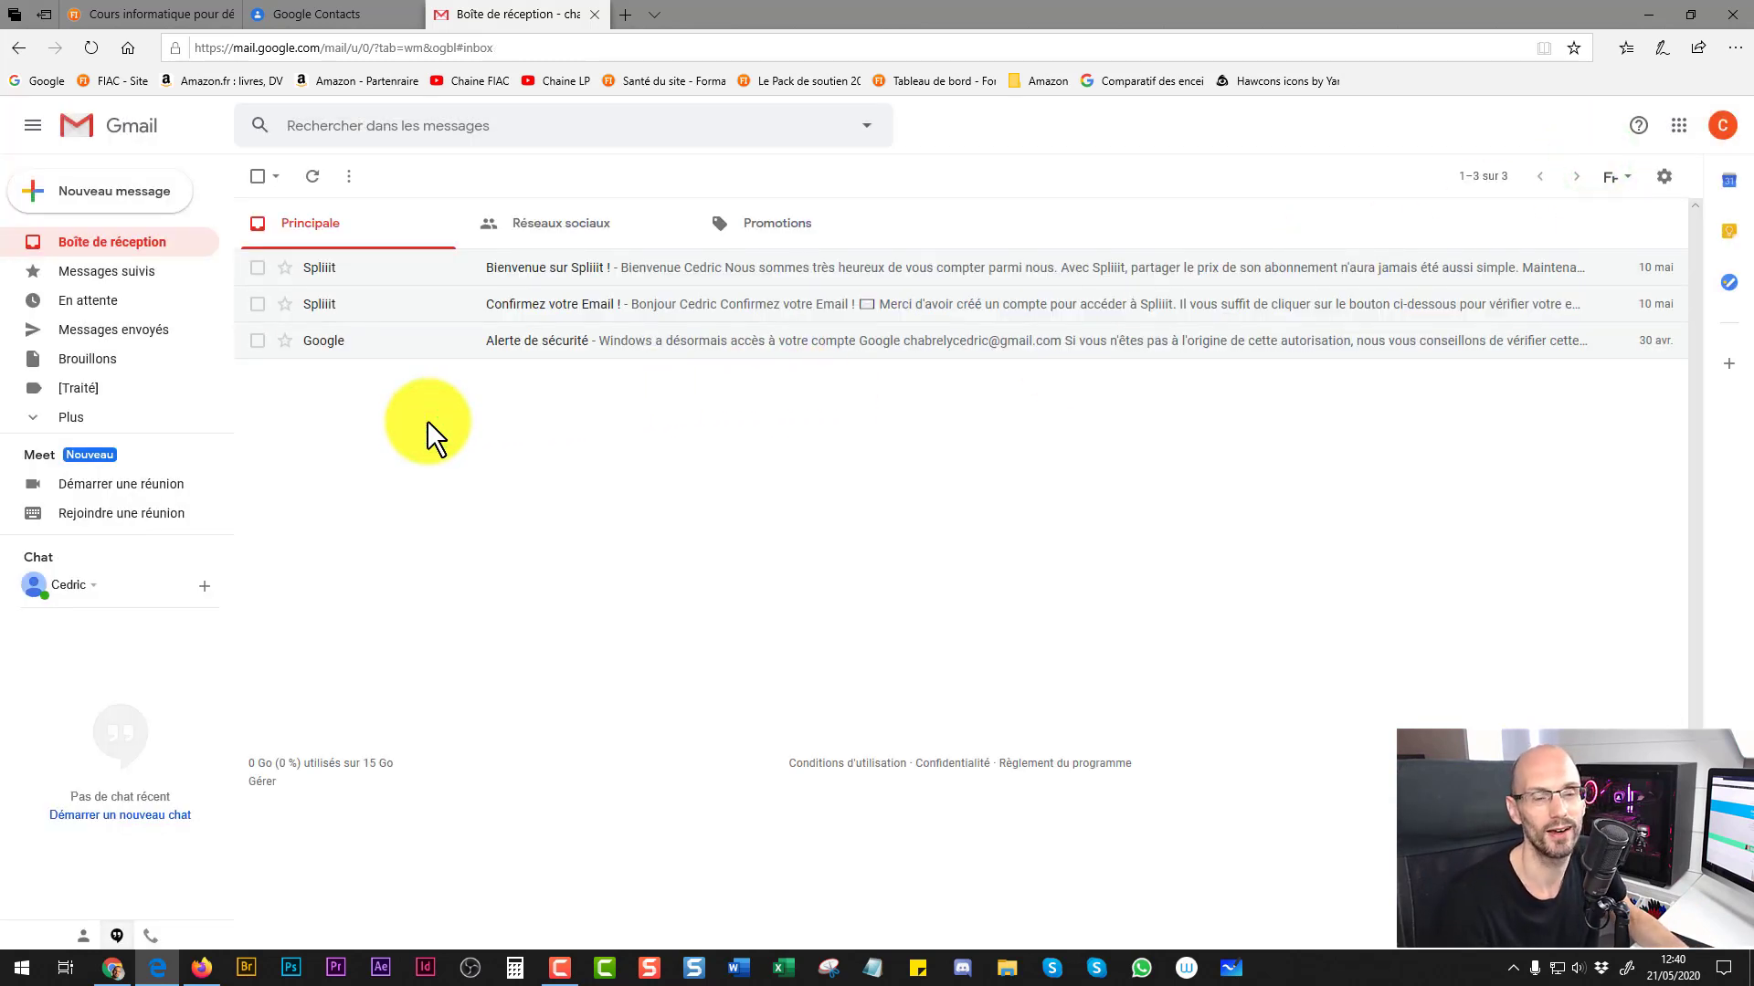
{"action": "left_click", "coordinate": [134, 243]}
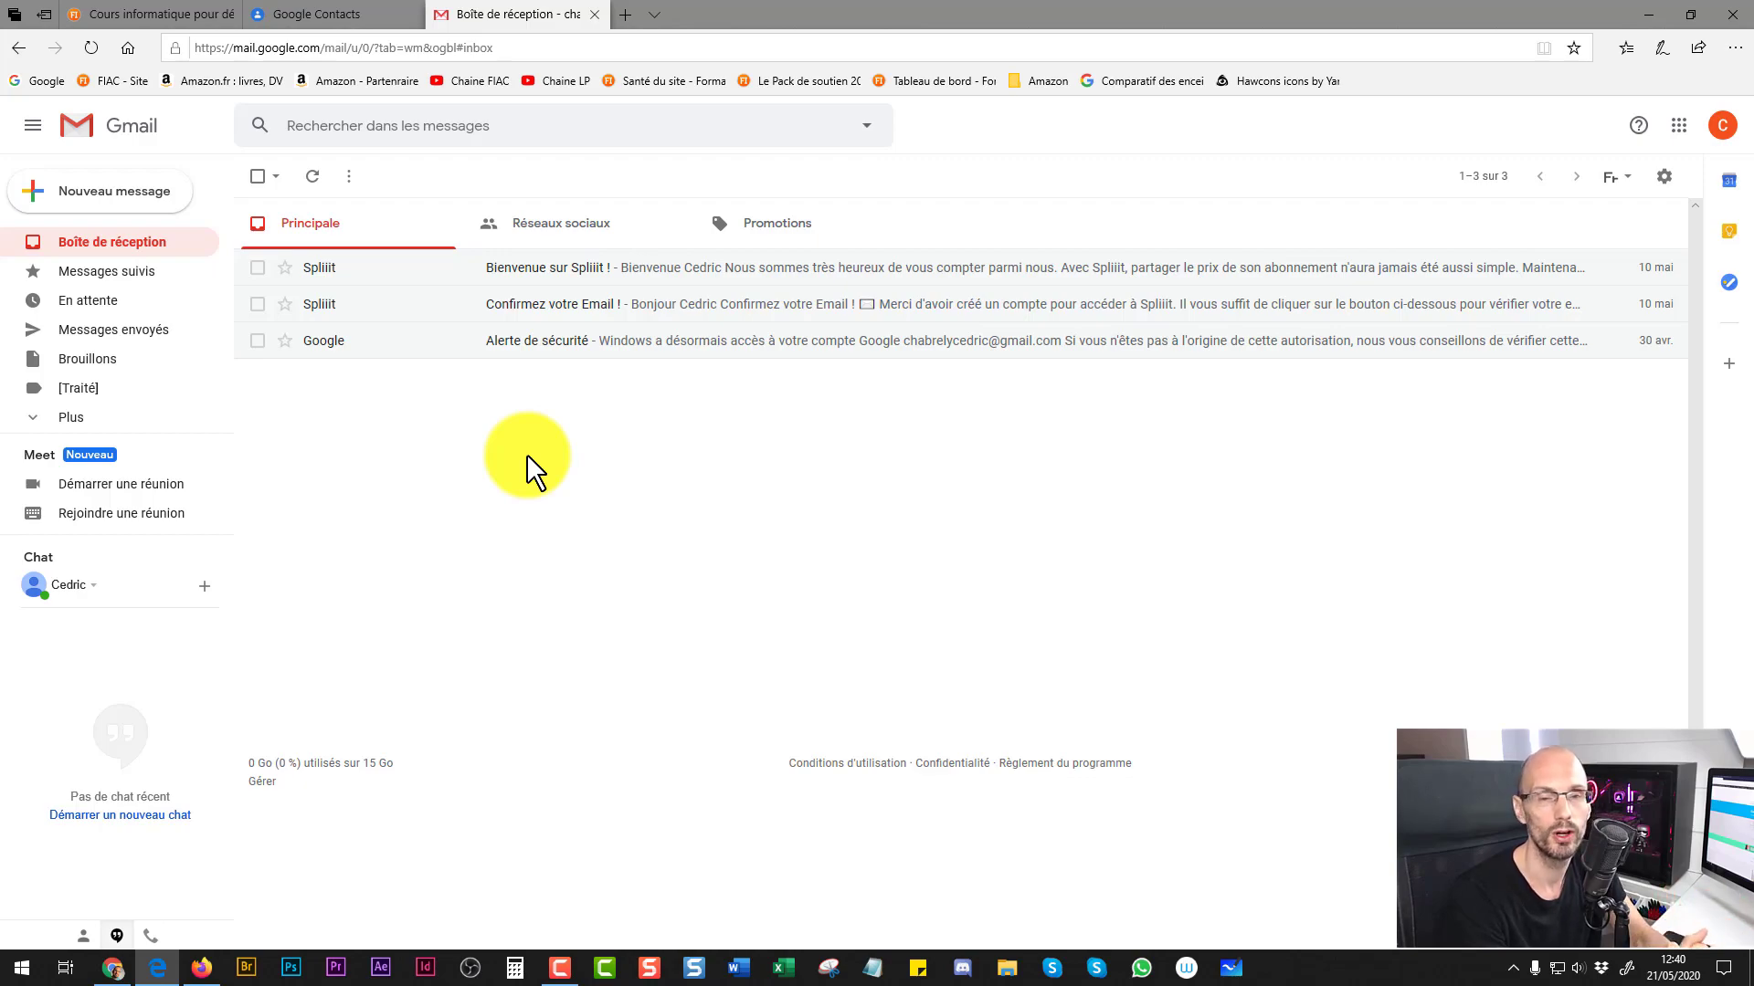
Step: Switch to the FIAC training site and view the "J'envoie des mails comme un pro" course on its Formations page
{"action": "left_click", "coordinate": [142, 15]}
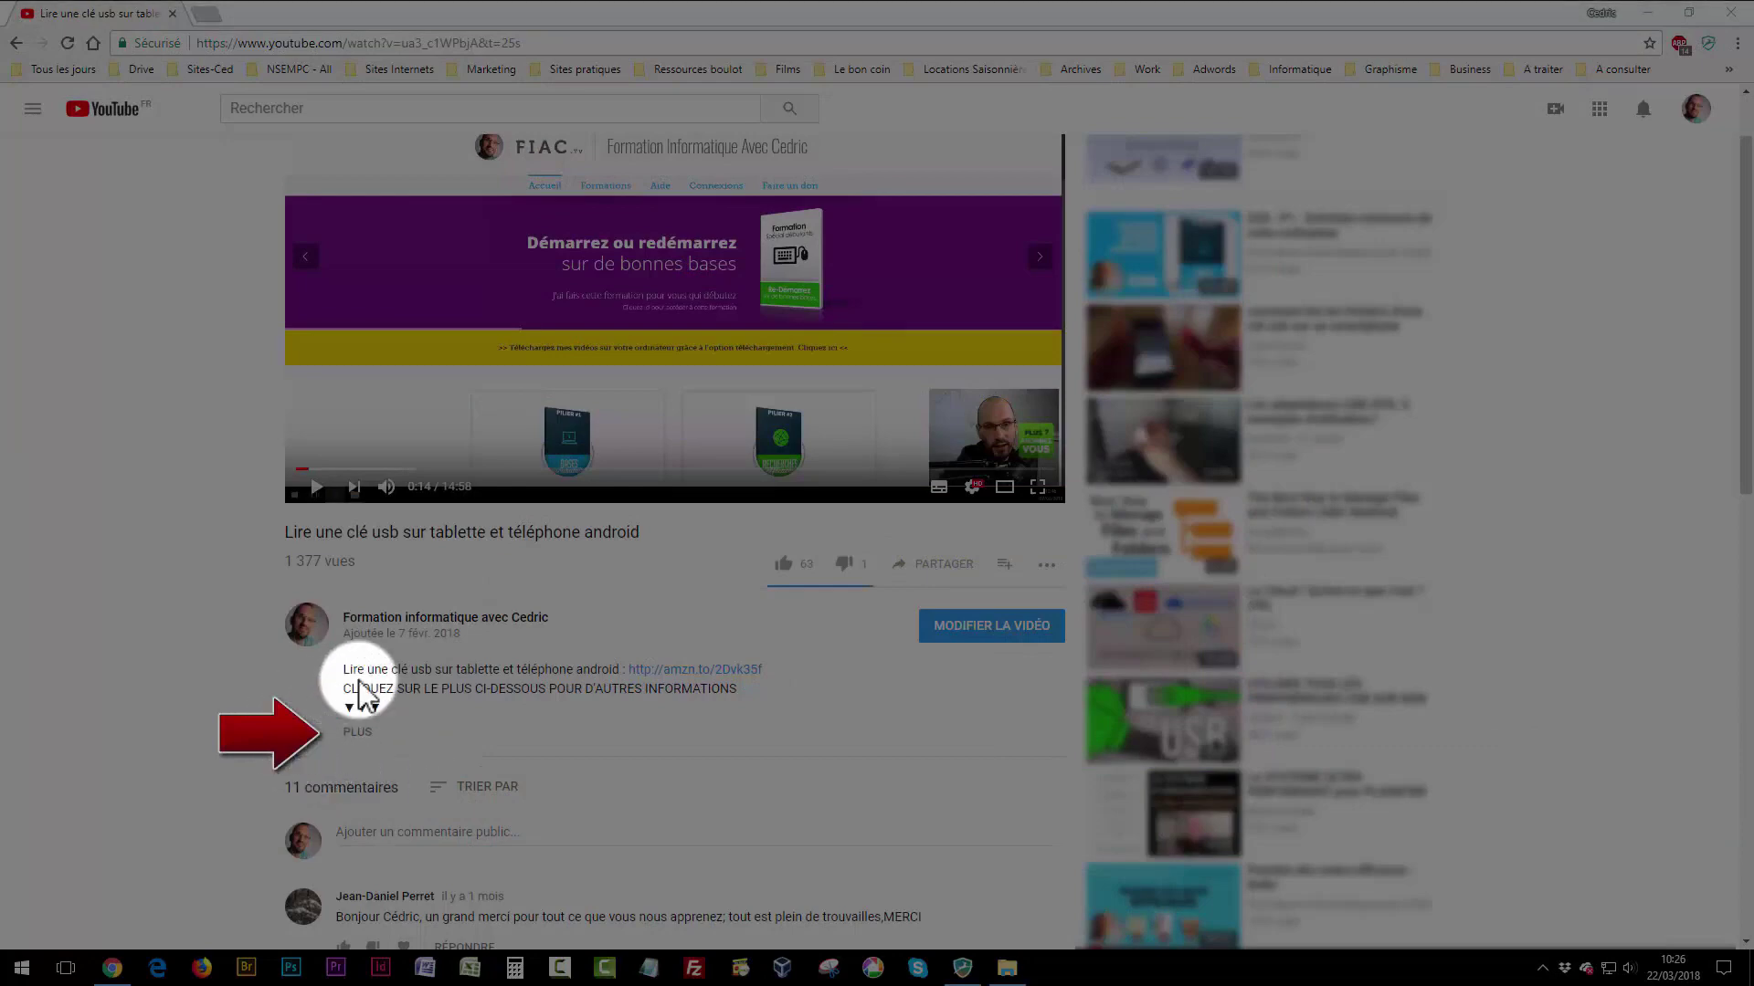
{"action": "left_click", "coordinate": [362, 738]}
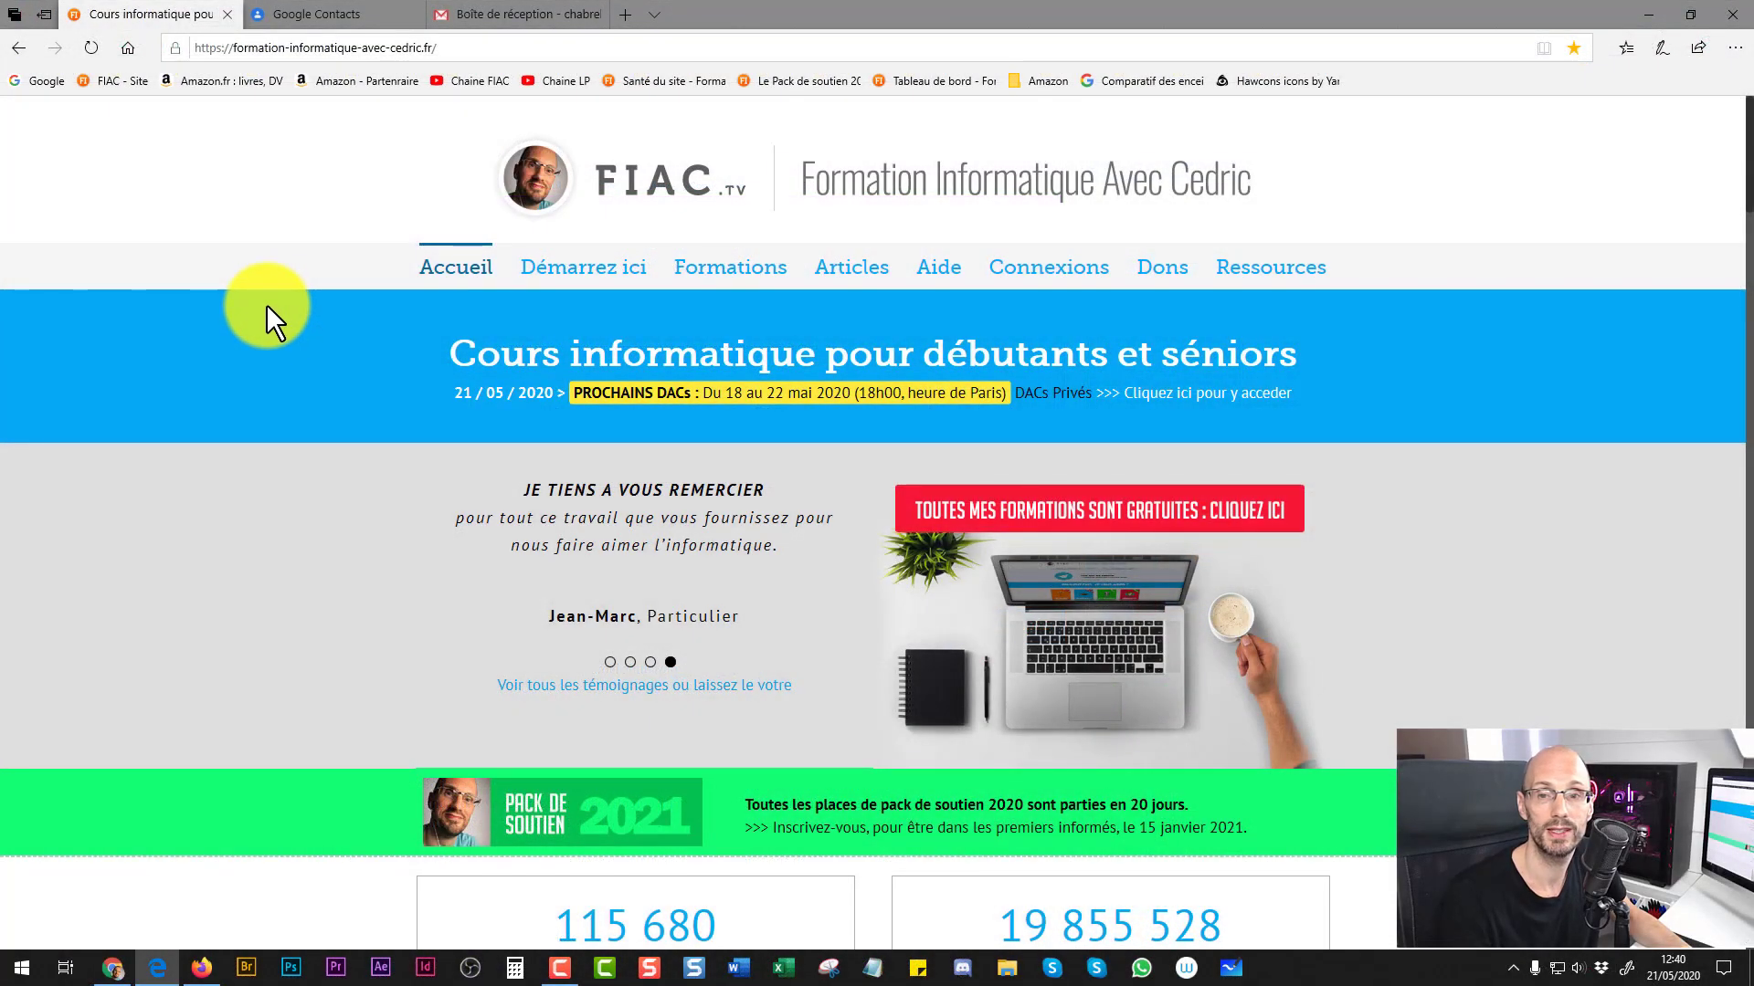
{"action": "left_click", "coordinate": [756, 268]}
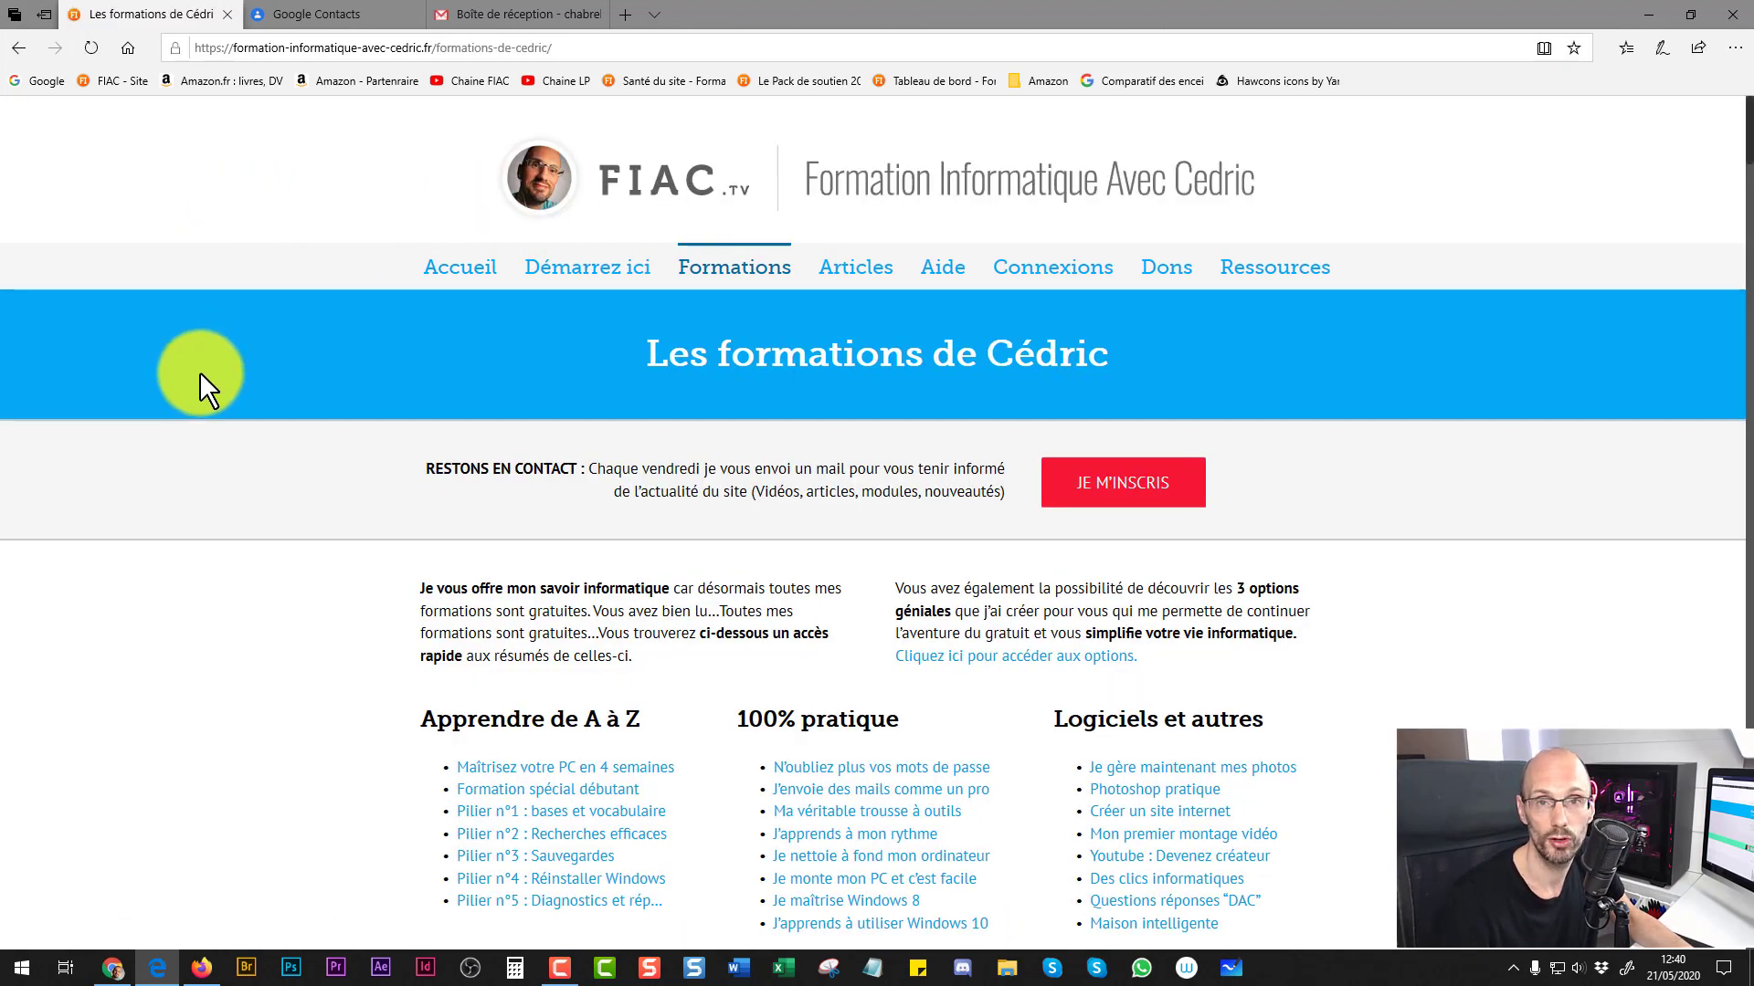
{"action": "scroll", "coordinate": [249, 408], "scroll_direction": "down", "scroll_amount": 3}
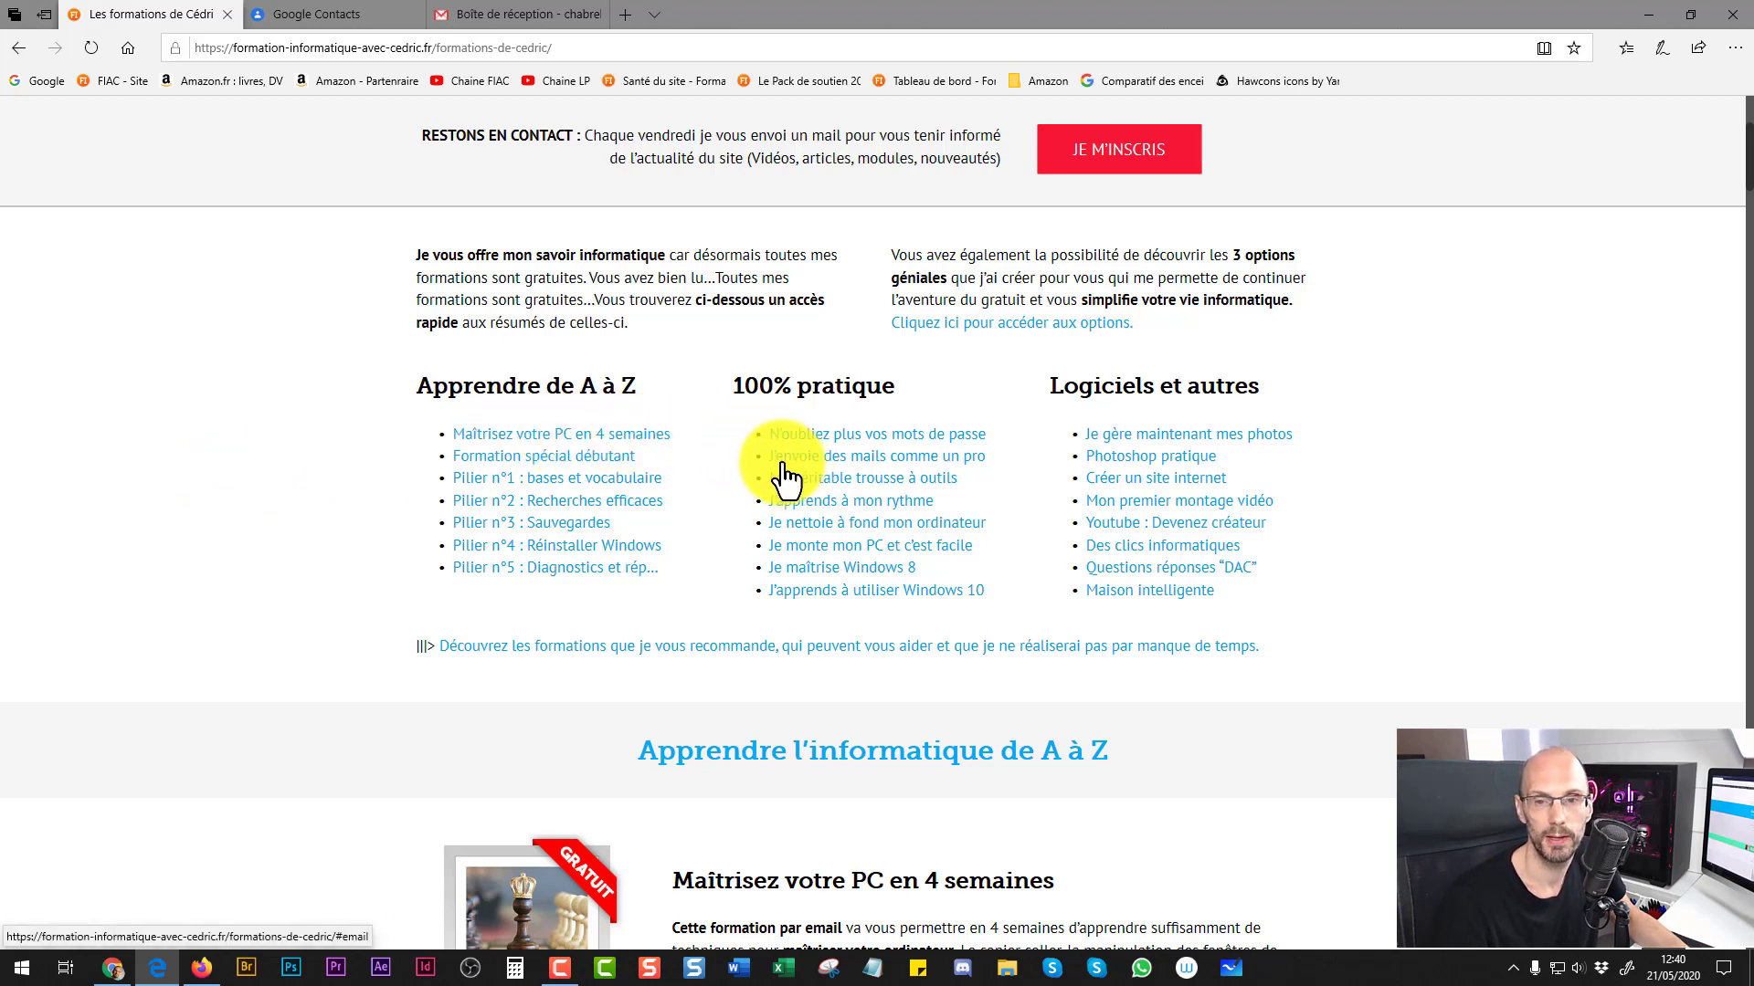
{"action": "left_click", "coordinate": [857, 466]}
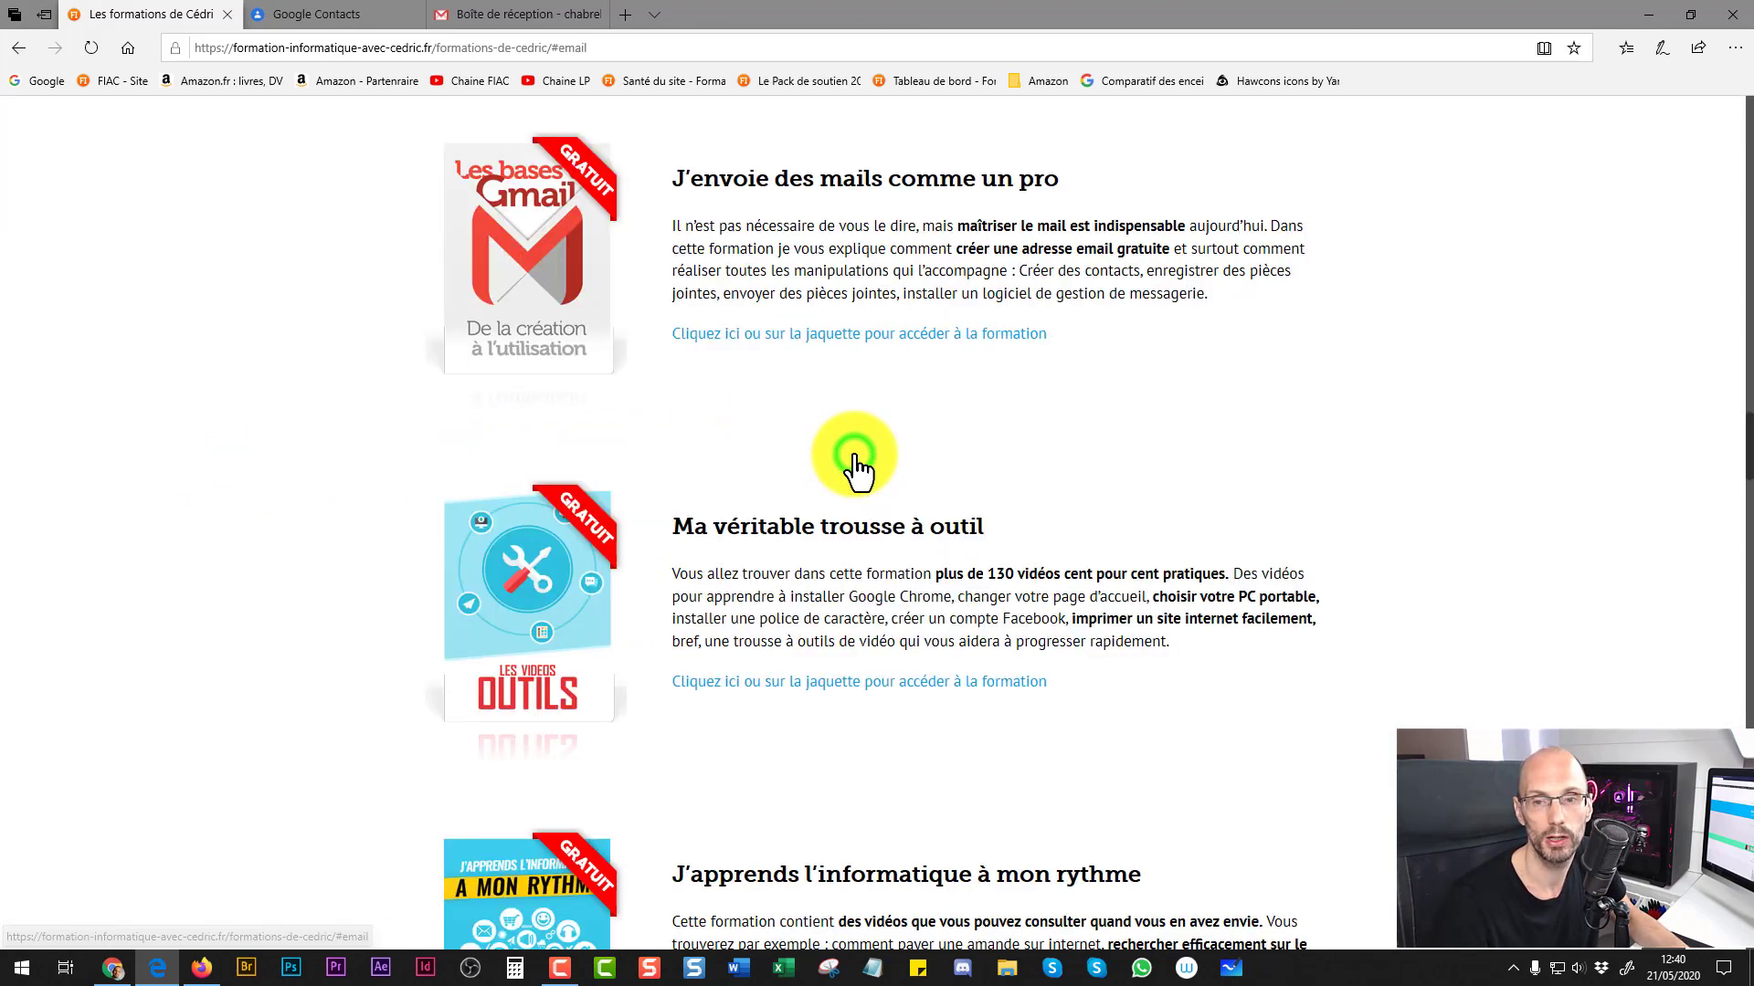
Step: Open the "J'envoie des mails comme un pro" course and look through its introductory advice and list of Gmail video lessons
{"action": "left_click", "coordinate": [767, 344]}
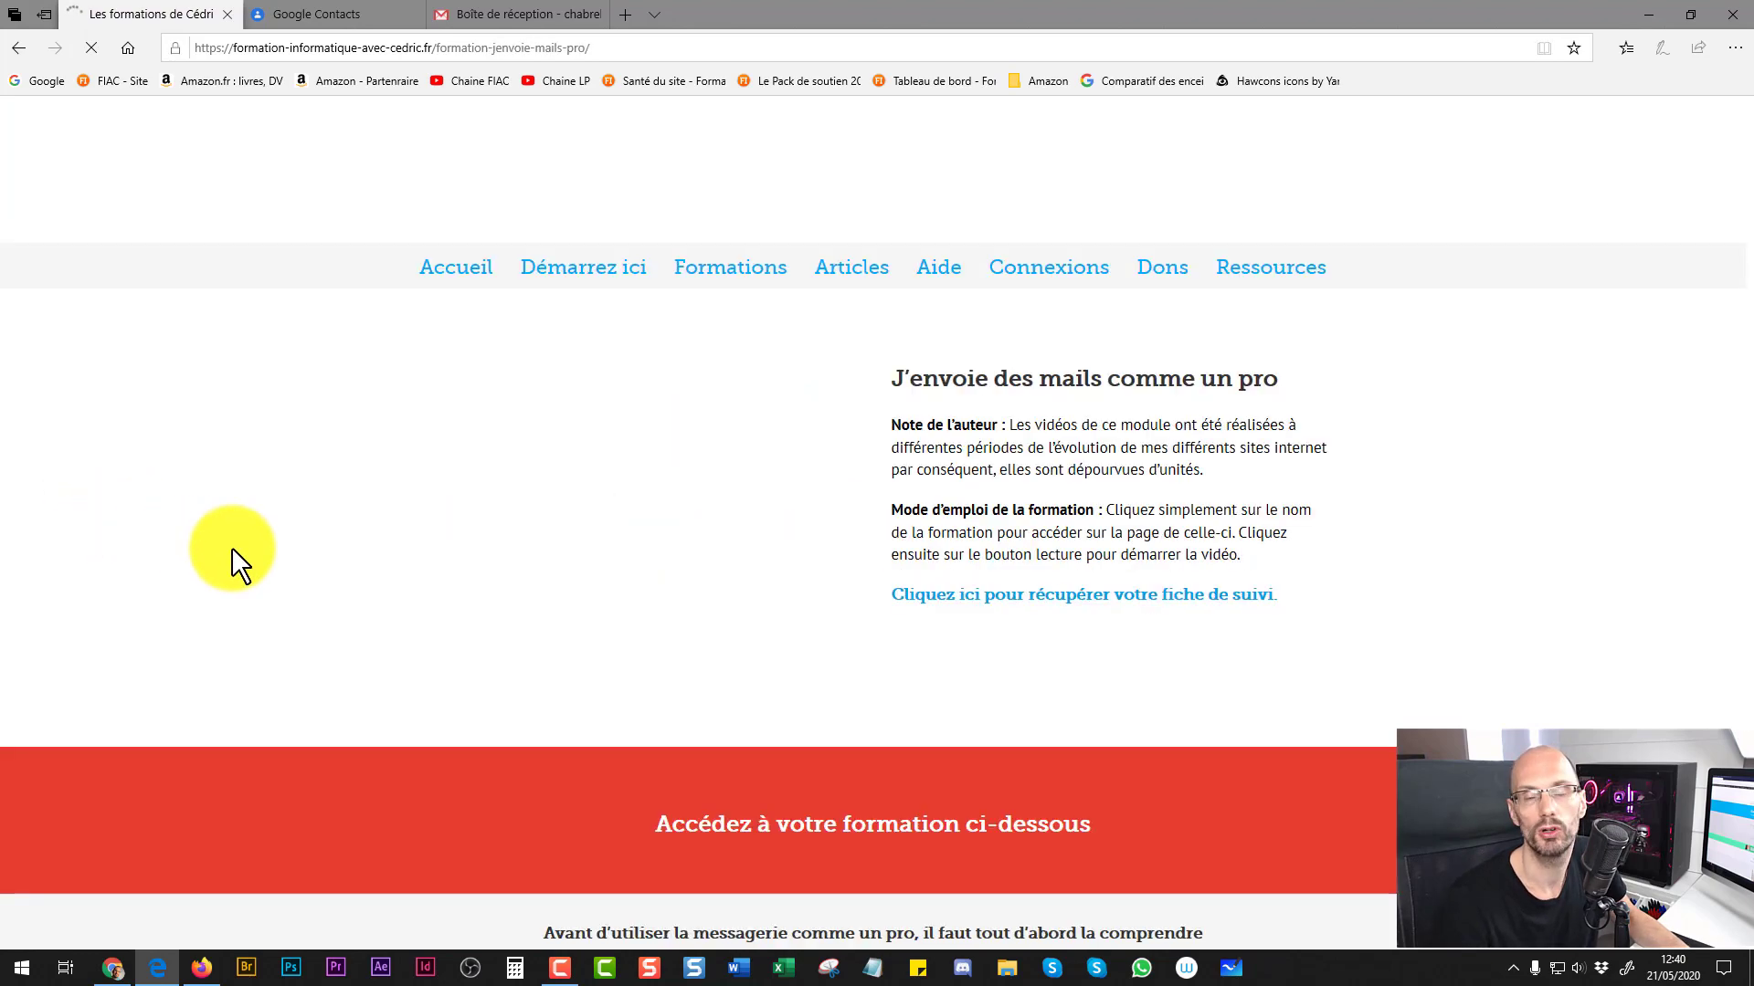
{"action": "scroll", "coordinate": [264, 525], "scroll_direction": "down", "scroll_amount": 15}
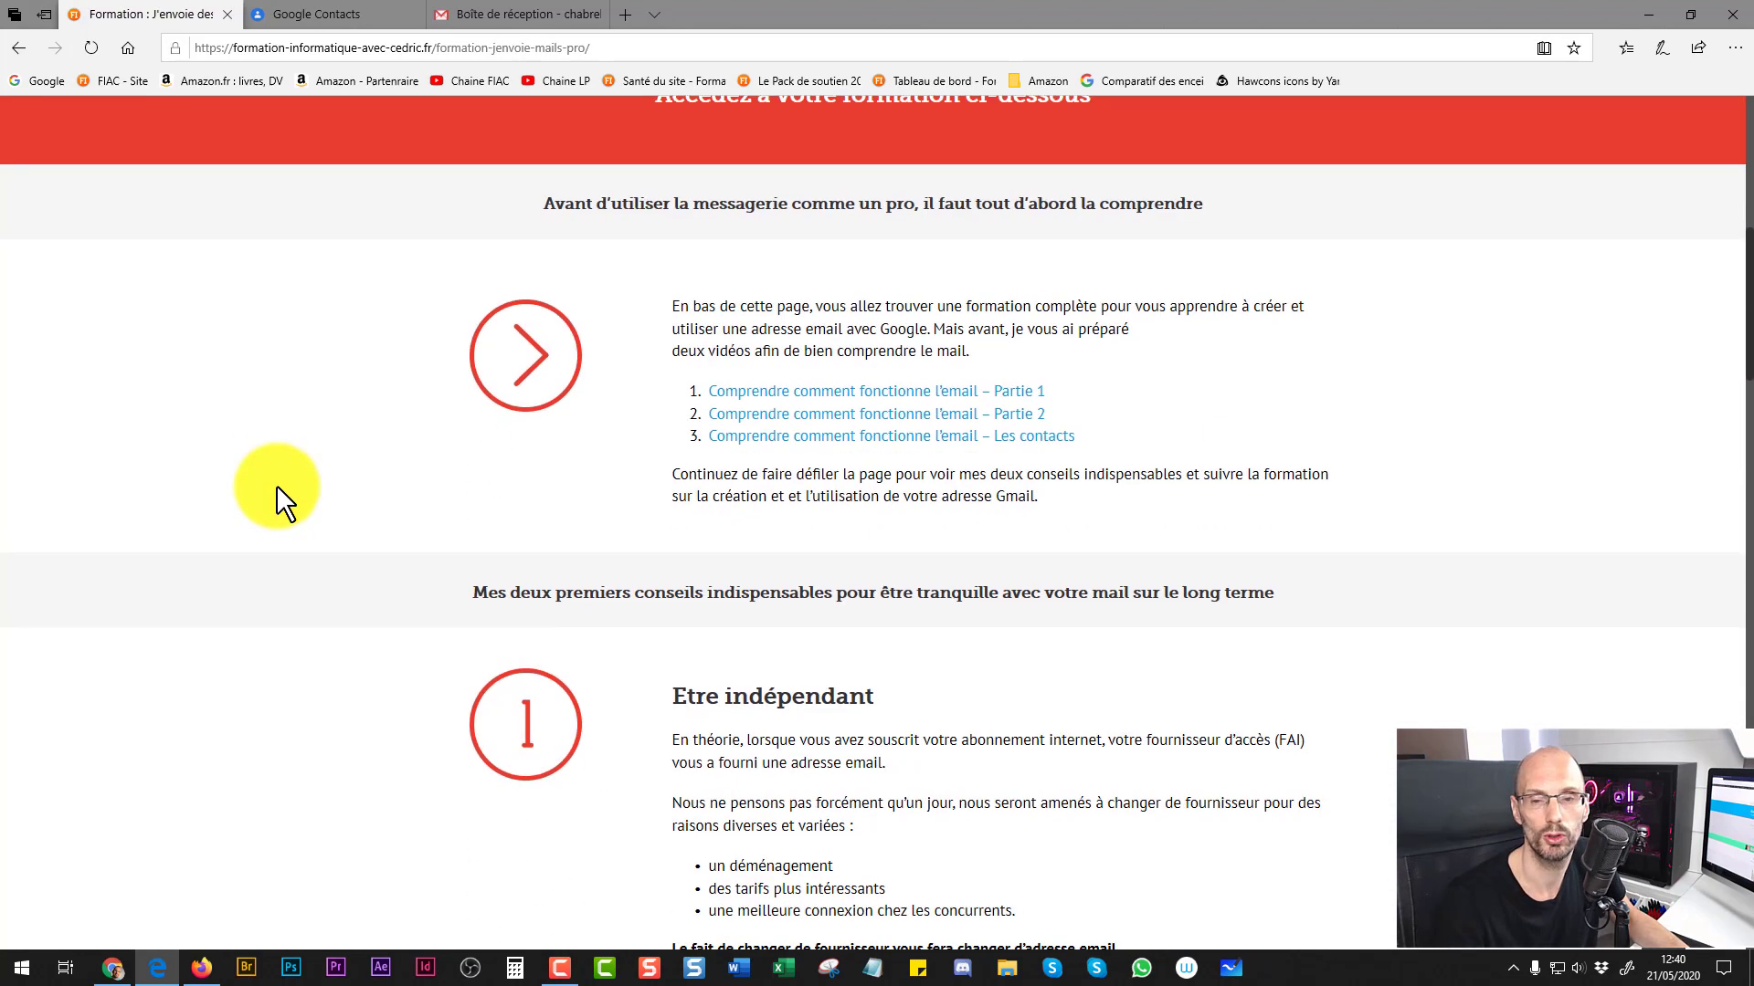
{"action": "scroll", "coordinate": [277, 479], "scroll_direction": "down", "scroll_amount": 10}
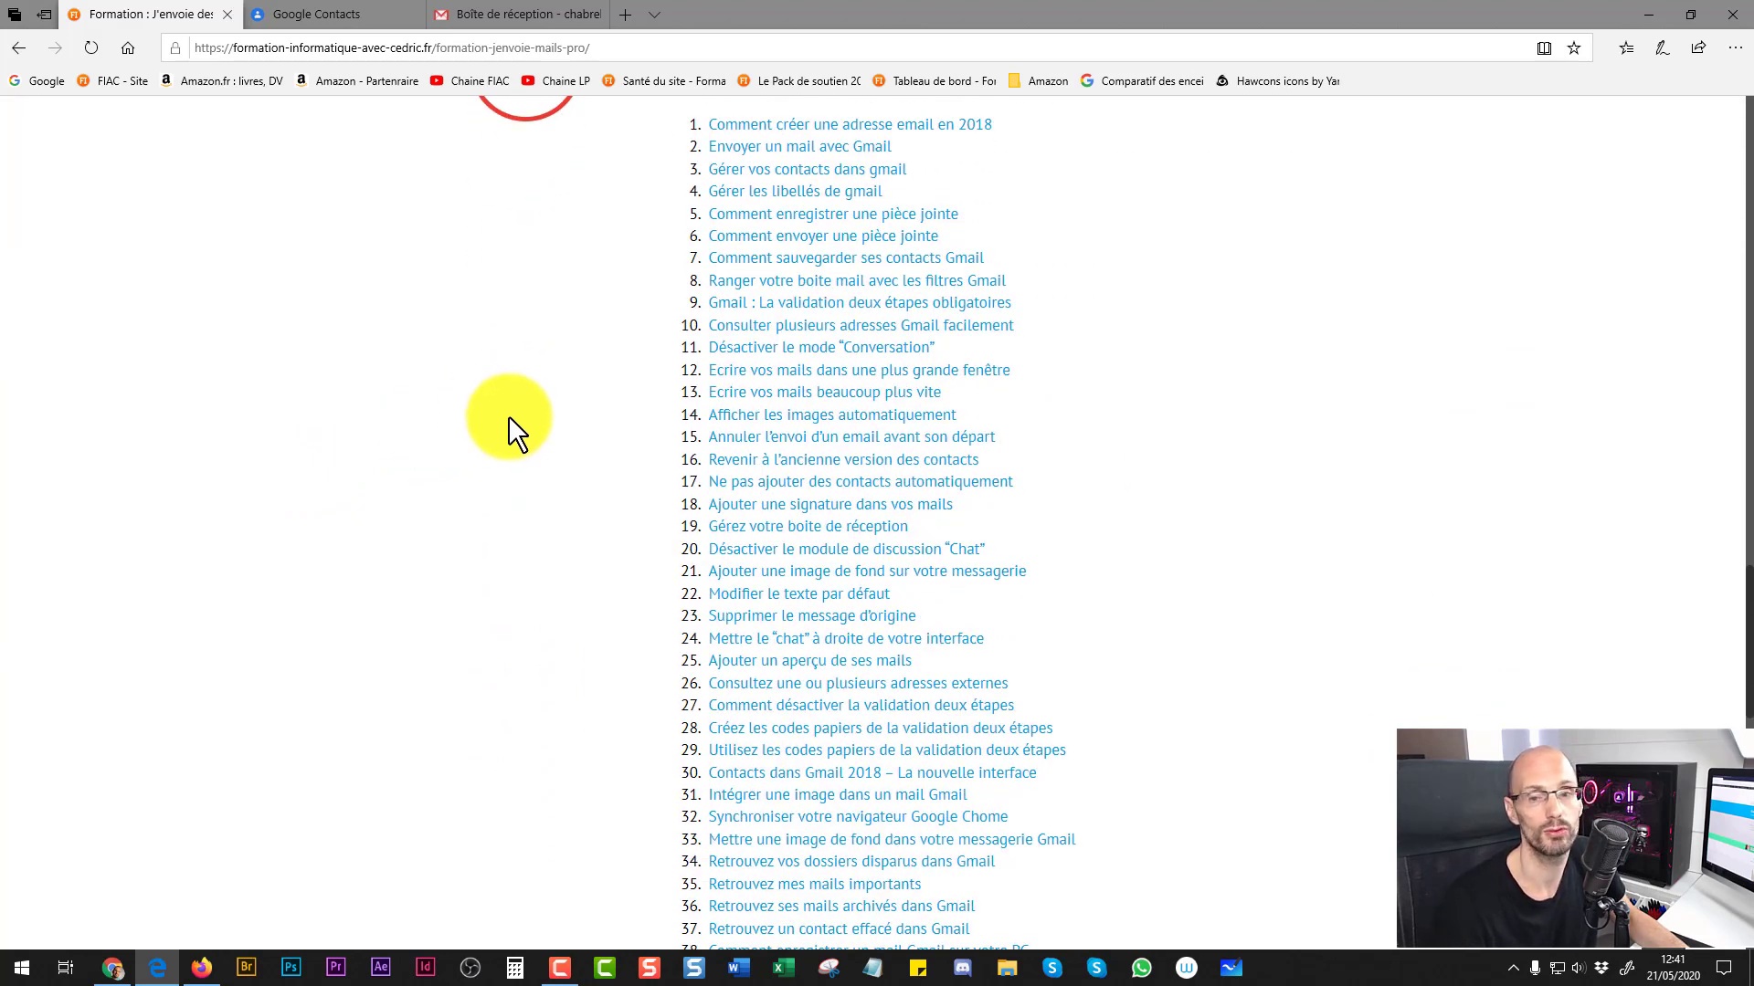
{"action": "scroll", "coordinate": [590, 451], "scroll_direction": "down", "scroll_amount": 2}
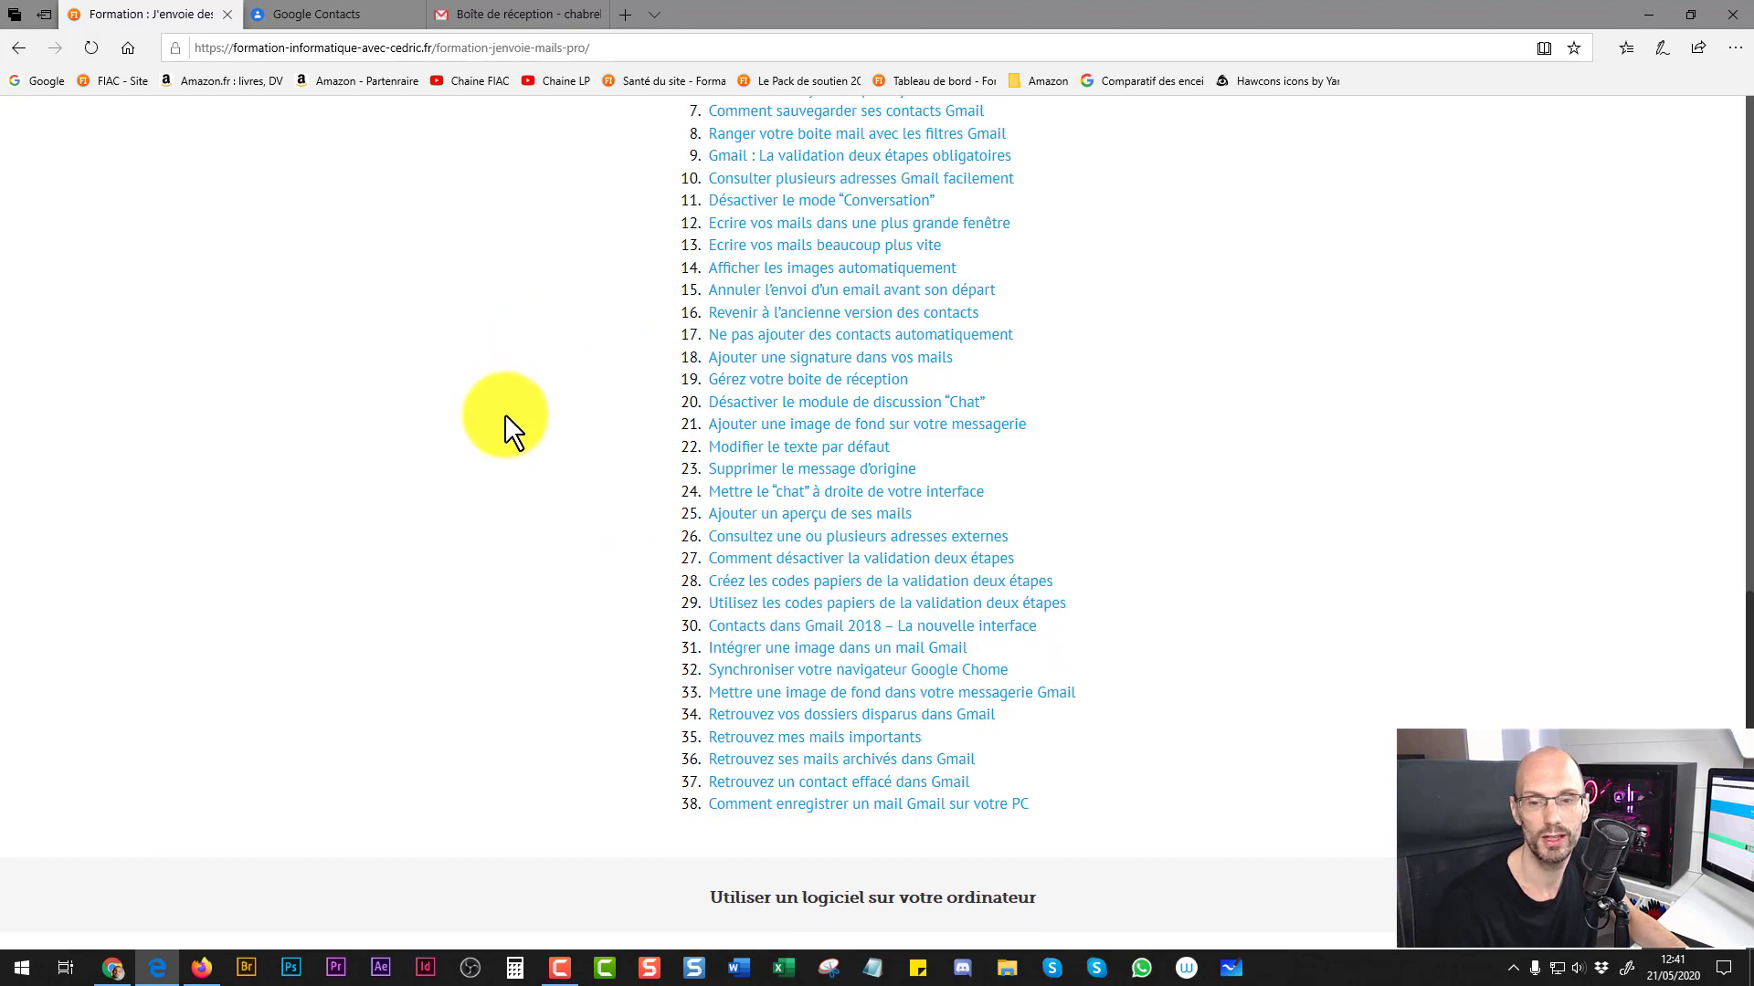
{"action": "scroll", "coordinate": [506, 413], "scroll_direction": "down", "scroll_amount": 3}
{"action": "scroll", "coordinate": [491, 435], "scroll_direction": "up", "scroll_amount": 18}
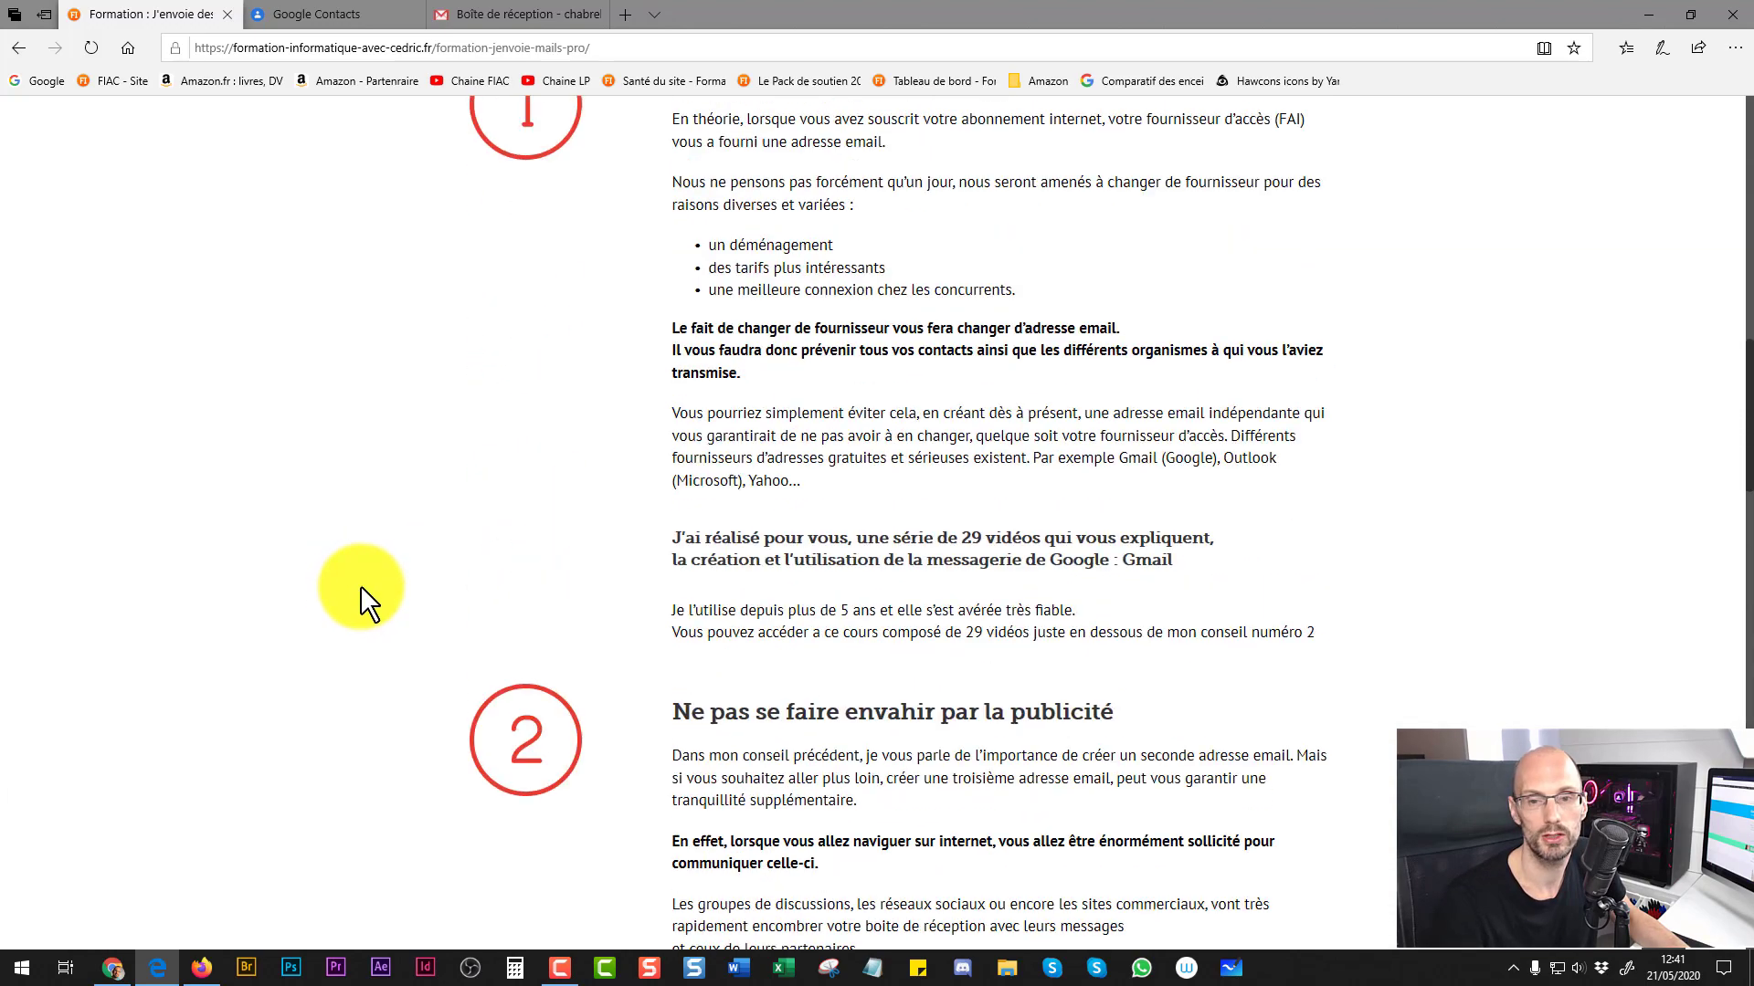
{"action": "scroll", "coordinate": [360, 587], "scroll_direction": "up", "scroll_amount": 3}
{"action": "scroll", "coordinate": [550, 503], "scroll_direction": "up", "scroll_amount": 3}
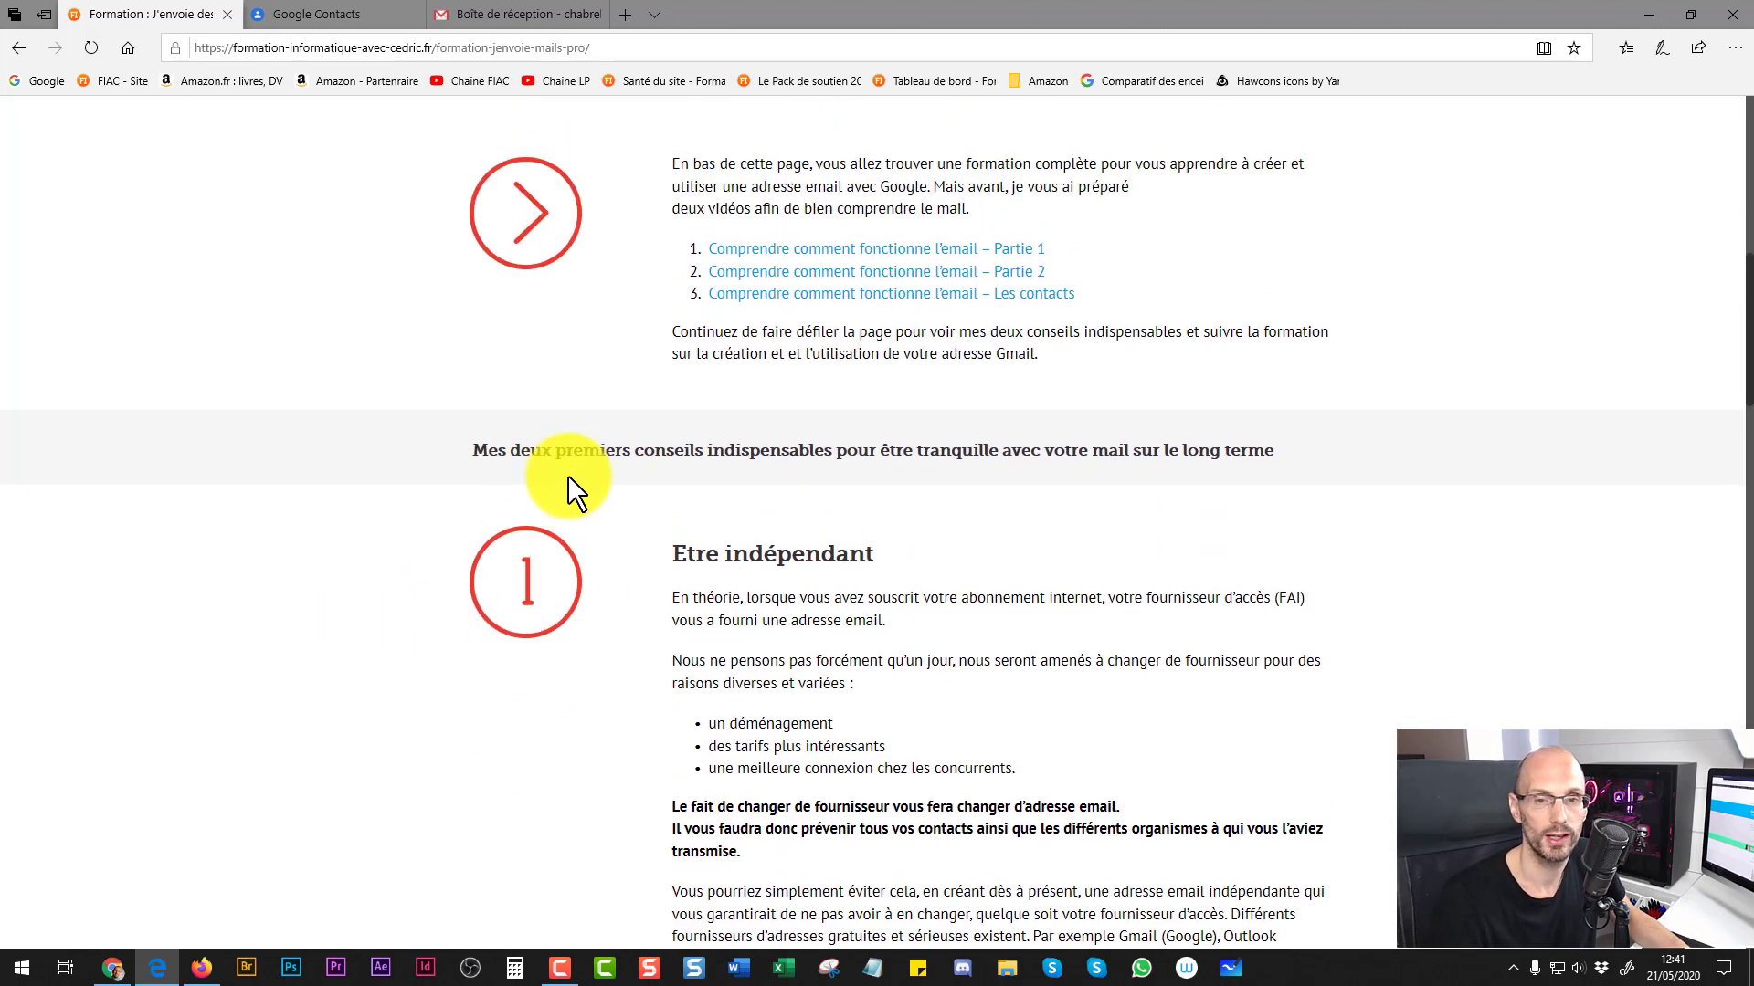
{"action": "scroll", "coordinate": [451, 583], "scroll_direction": "down", "scroll_amount": 9}
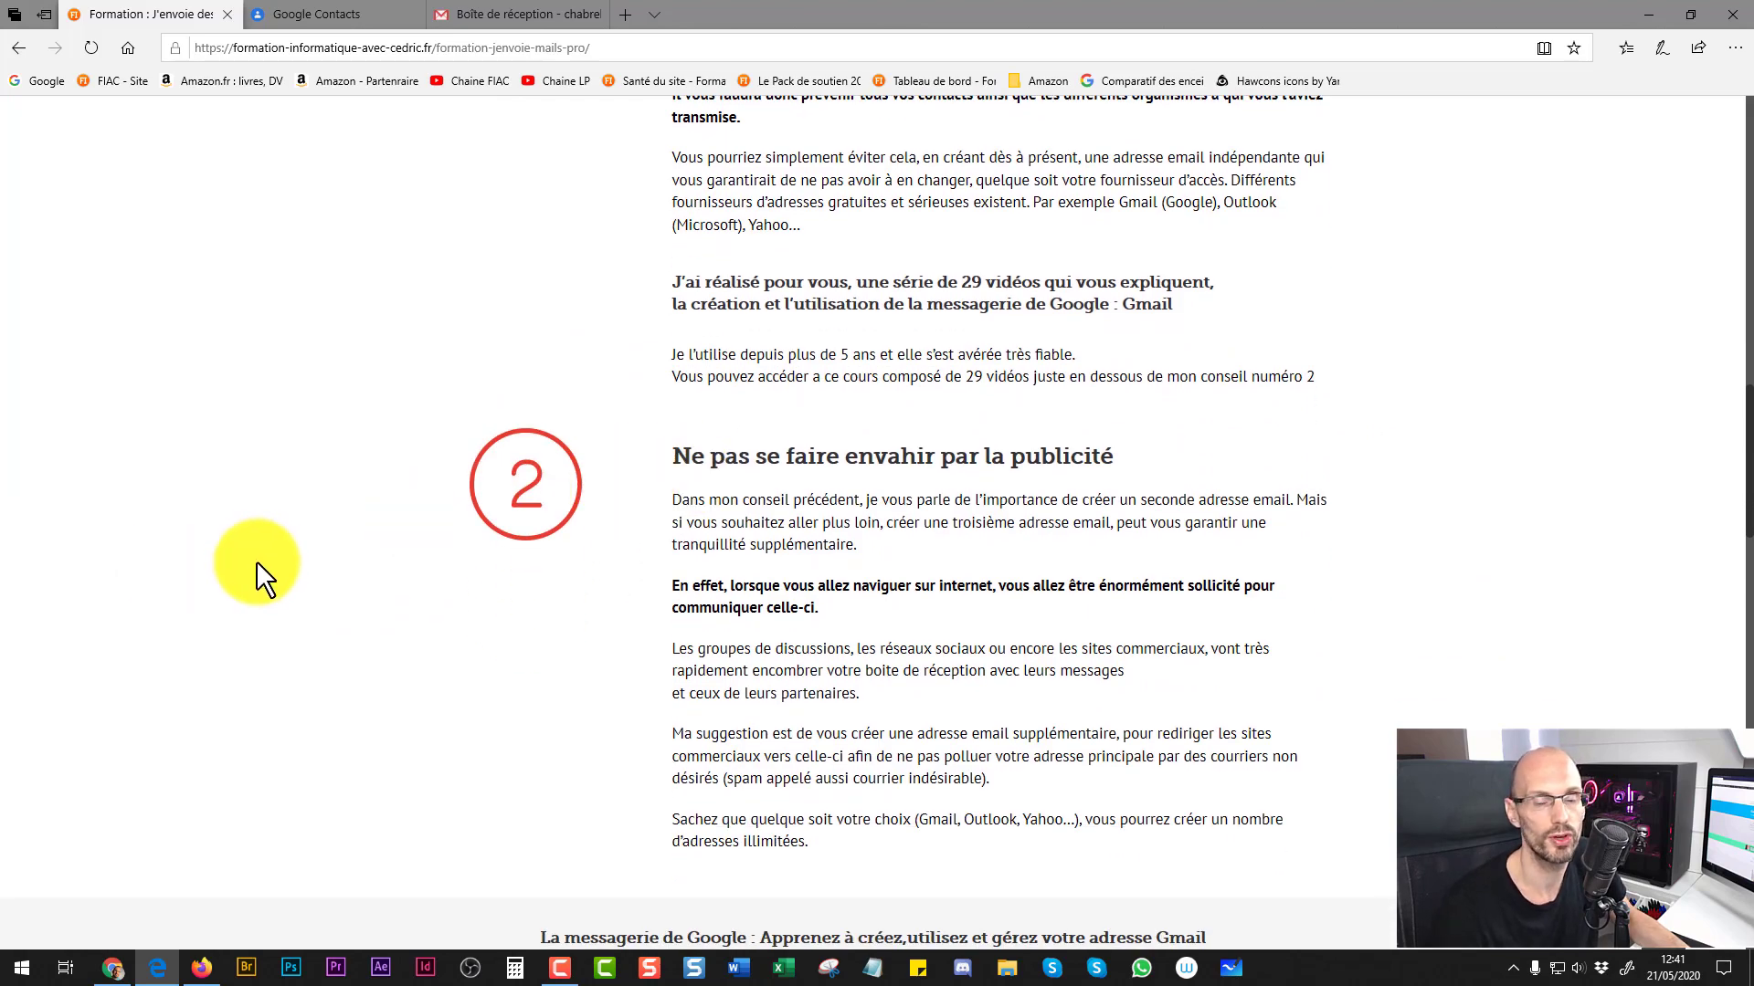
{"action": "scroll", "coordinate": [323, 619], "scroll_direction": "up", "scroll_amount": 15}
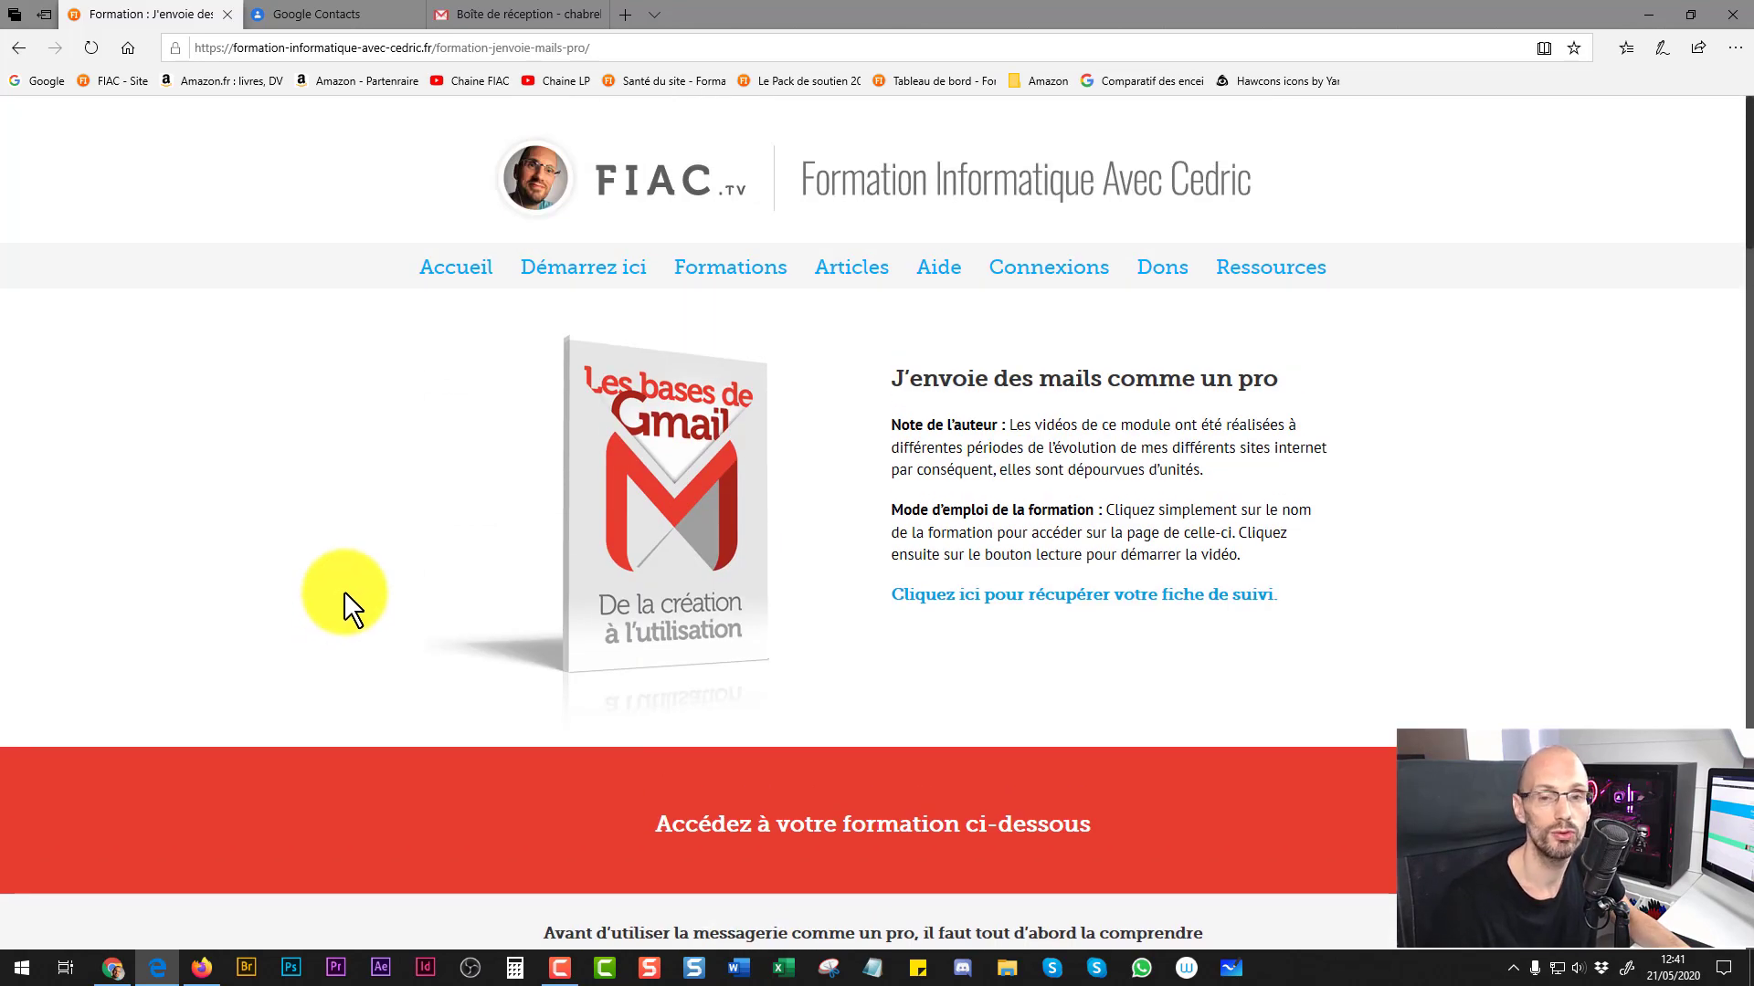